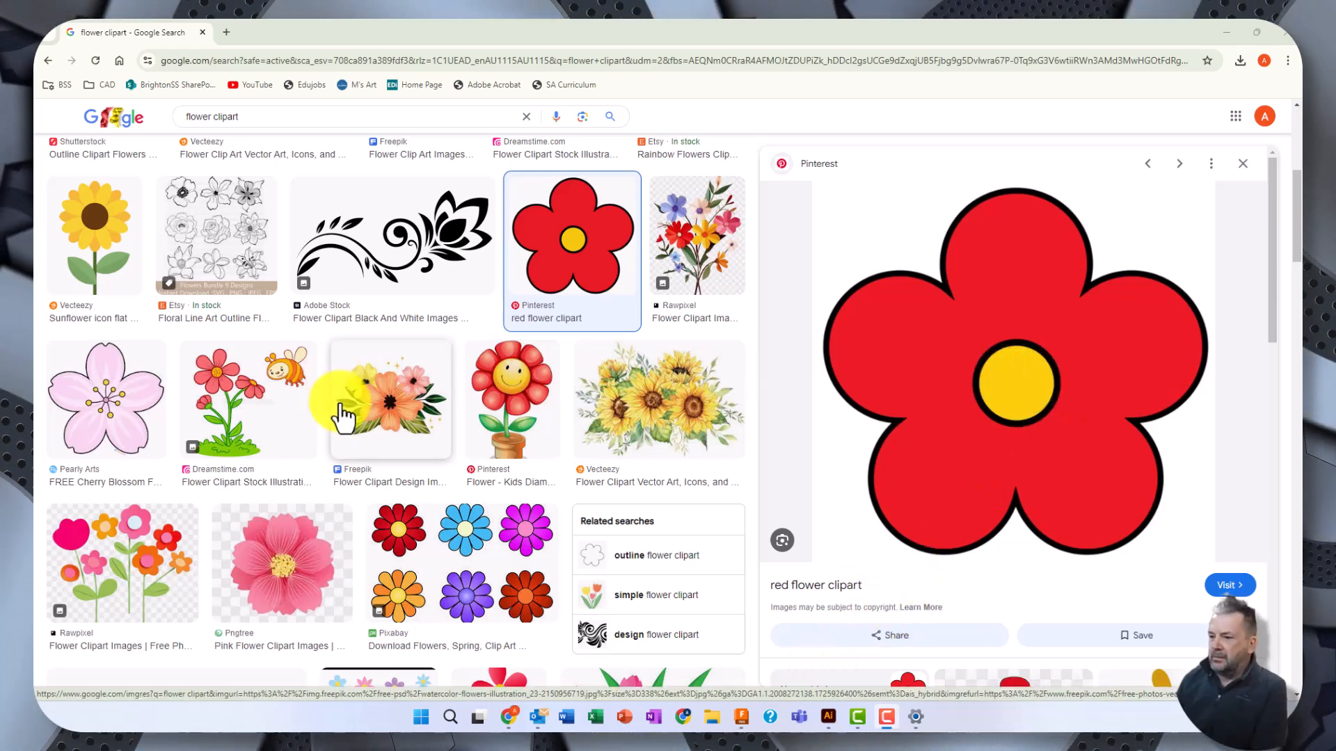
Browse the flower clipart results, check the saving options for the red flower image, and open its Pinterest page.
scroll(340, 421, "down", 2)
scroll(341, 421, "down", 5)
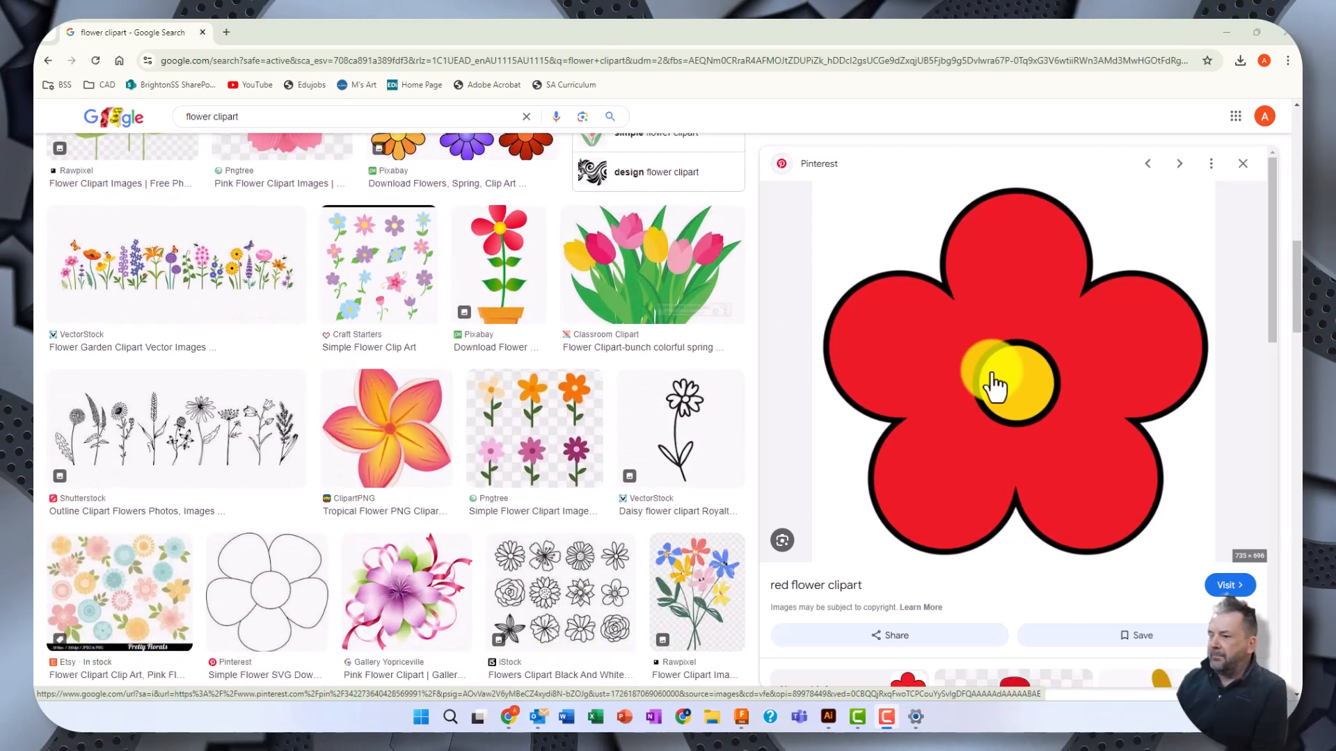
right_click(1047, 344)
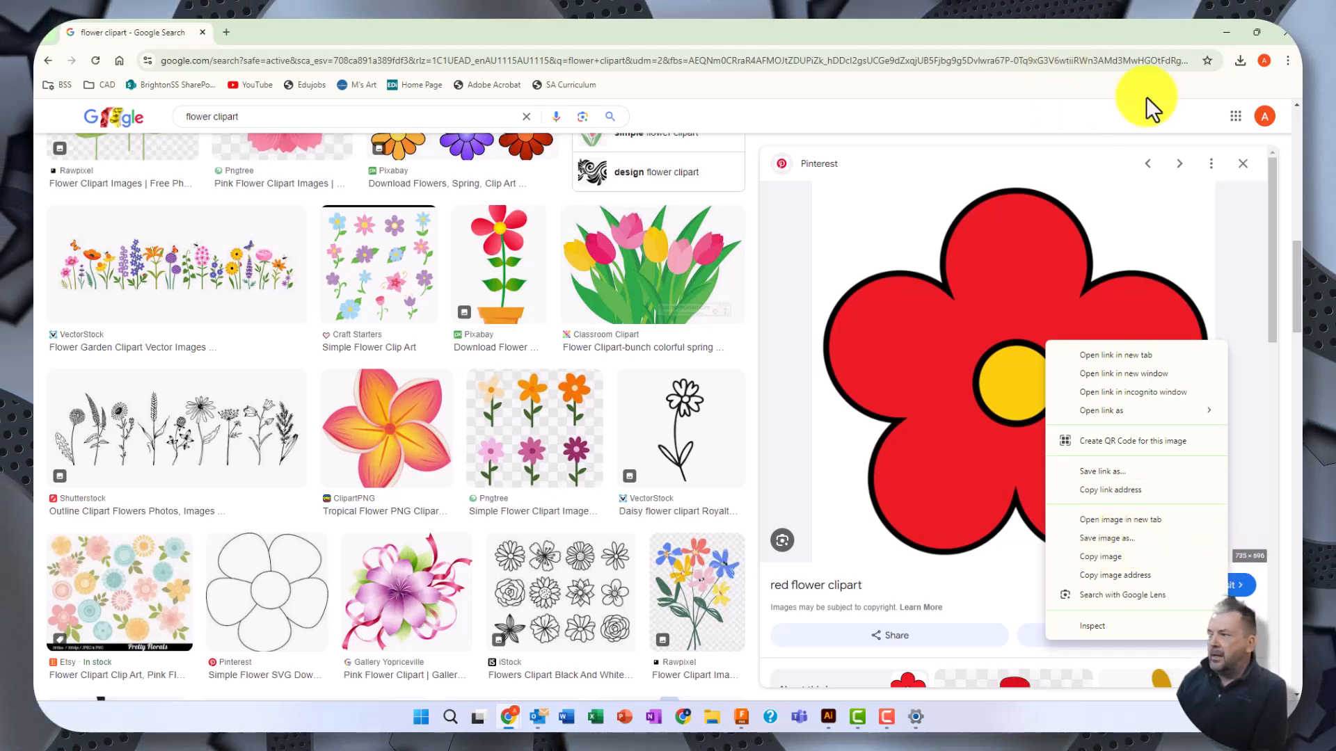
left_click(779, 282)
left_click(784, 277)
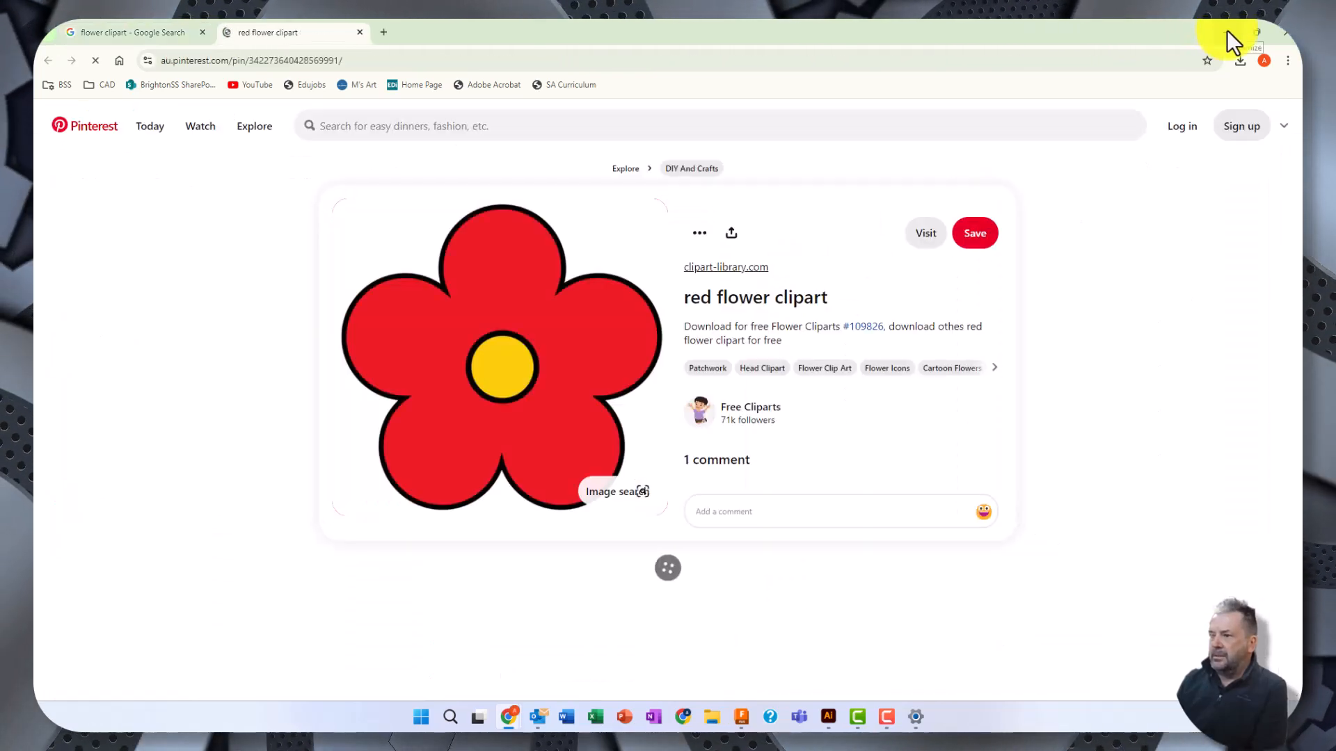
Switch to Illustrator and create a new 600 x 300 mm landscape document in RGB Color mode.
left_click(1226, 32)
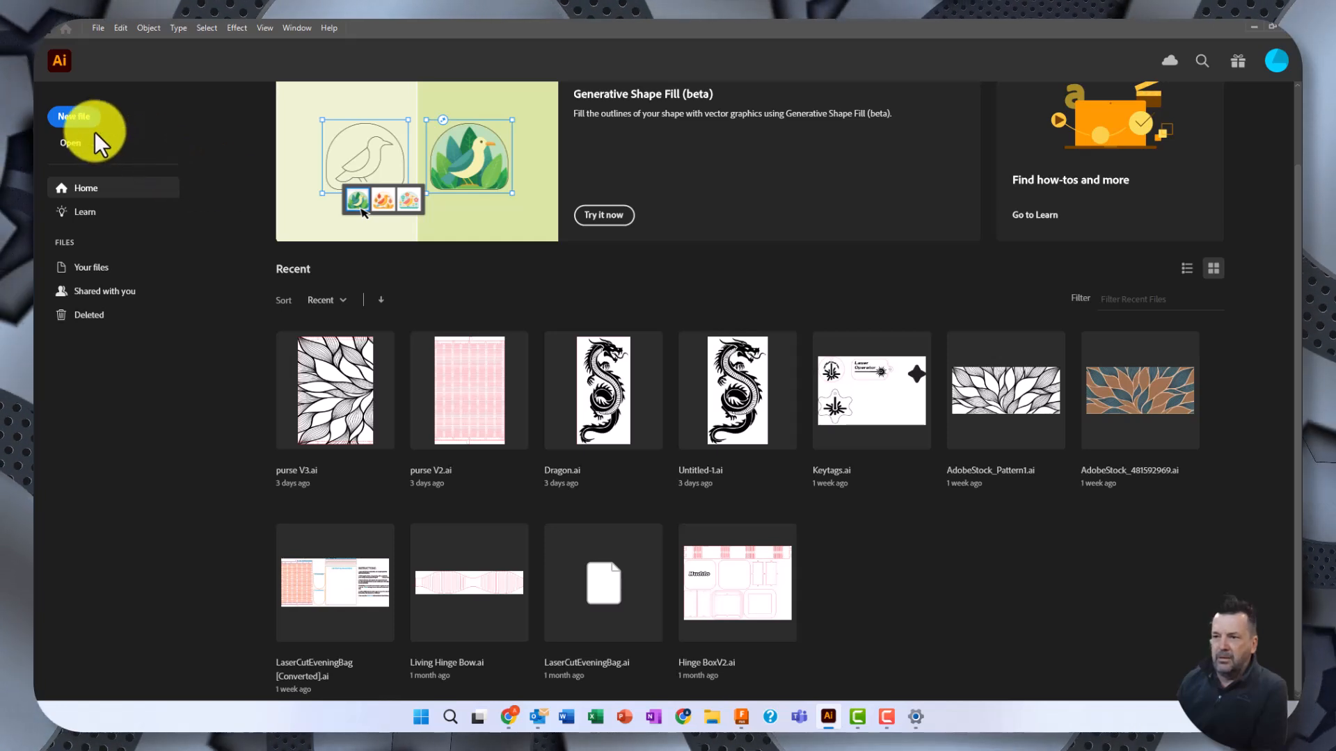
left_click(70, 124)
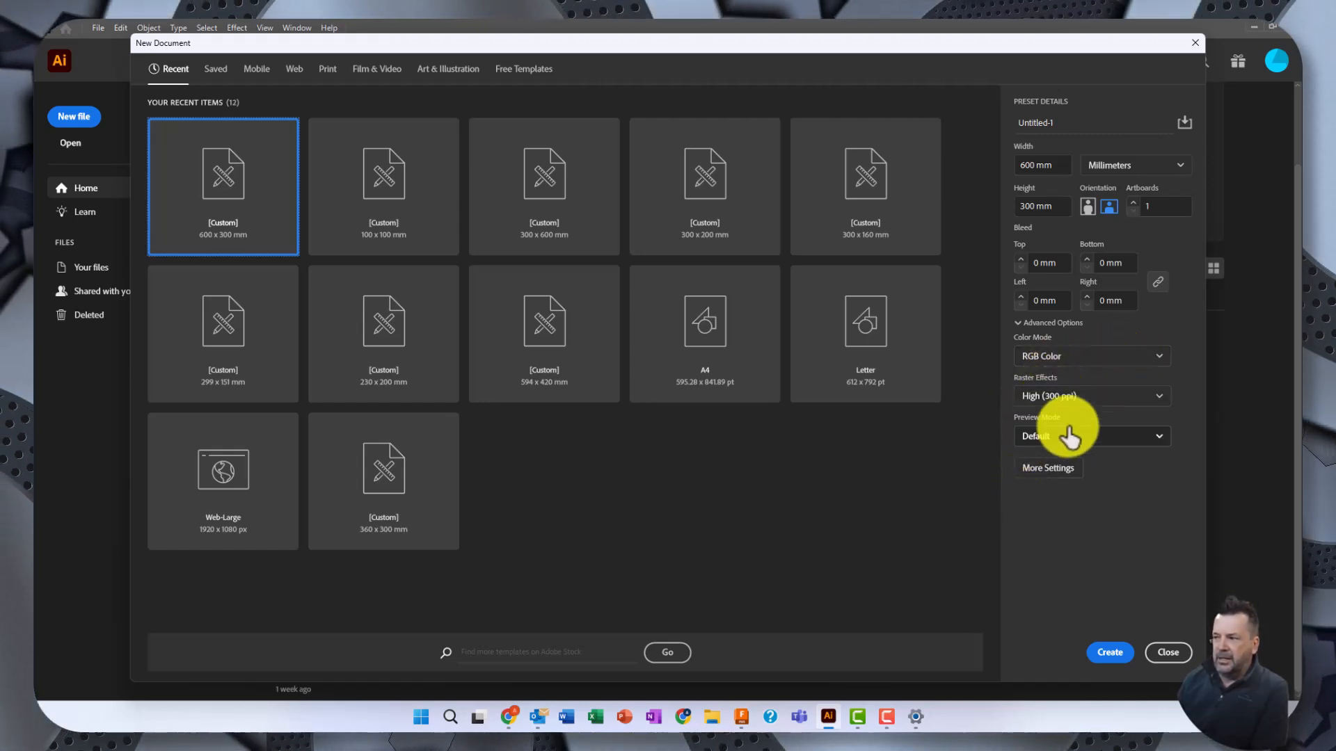
left_click(1110, 658)
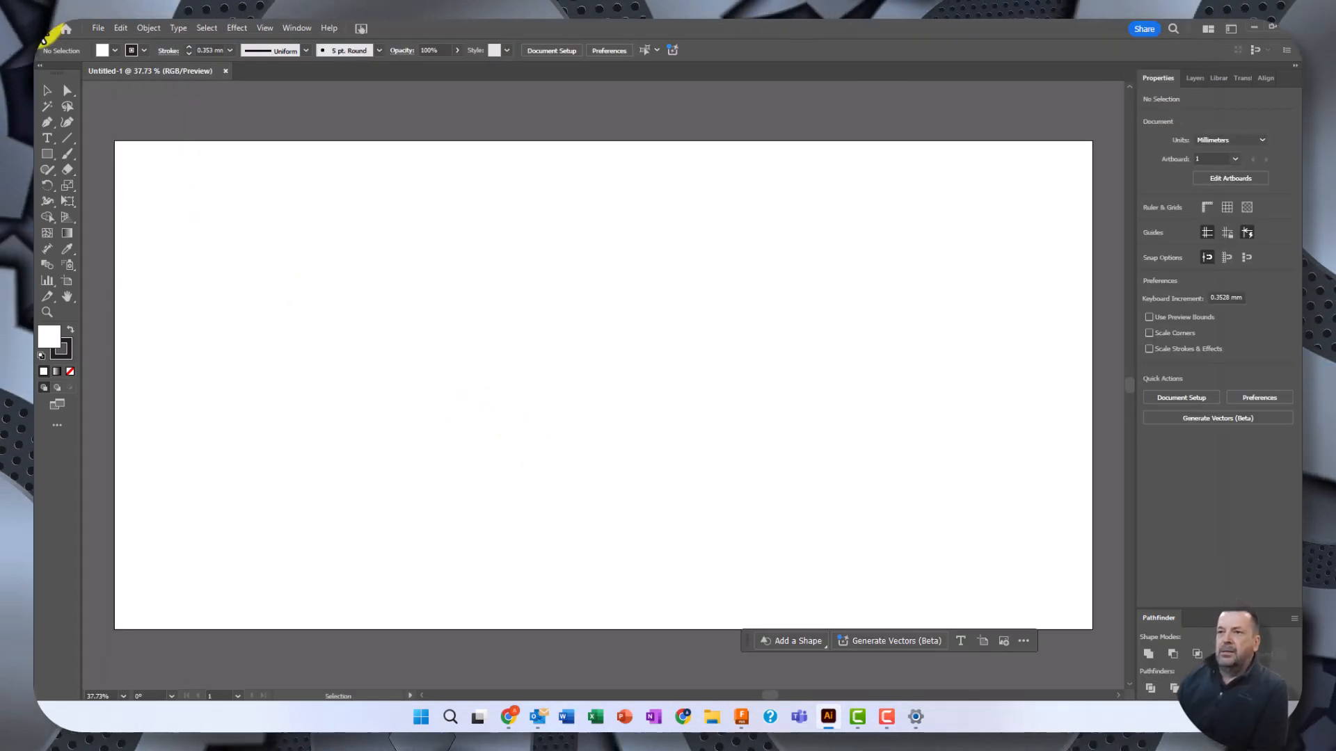
Place the red flower image from the Pictures folder at the artboard's top-left corner.
left_click(99, 31)
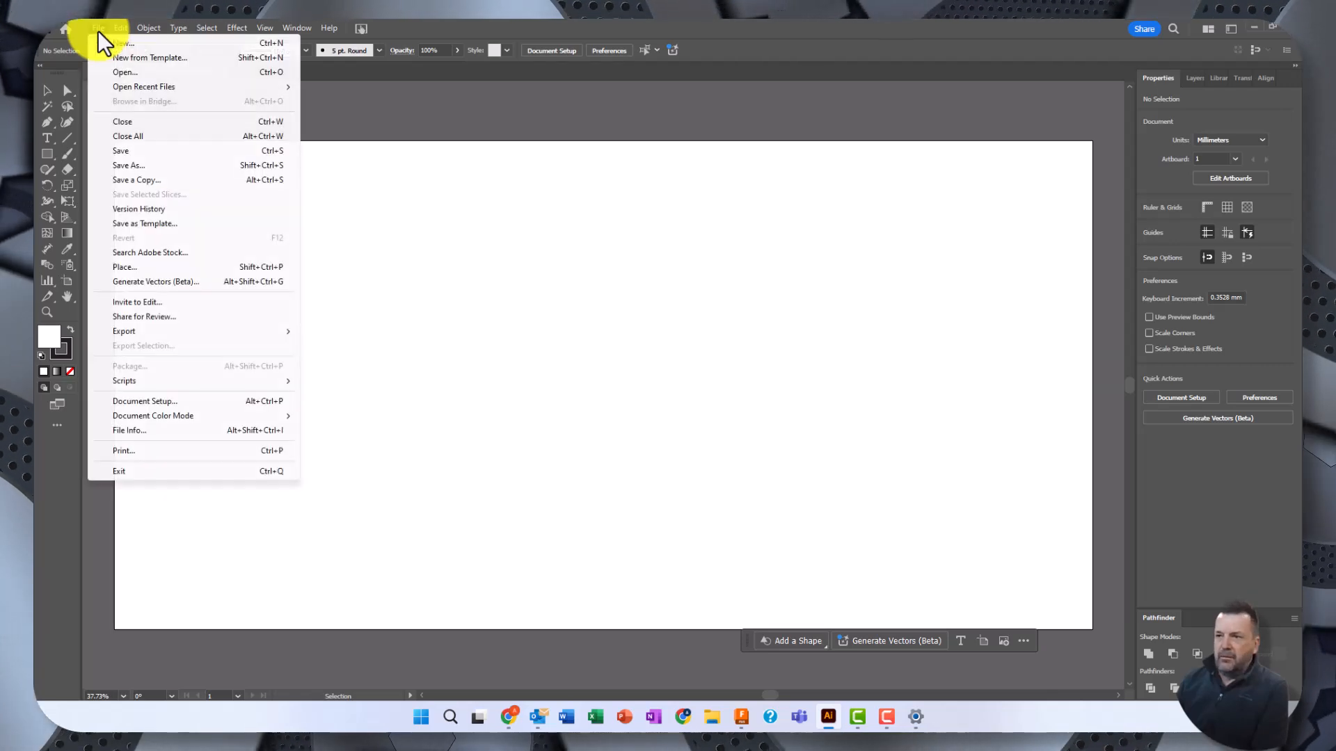
left_click(125, 268)
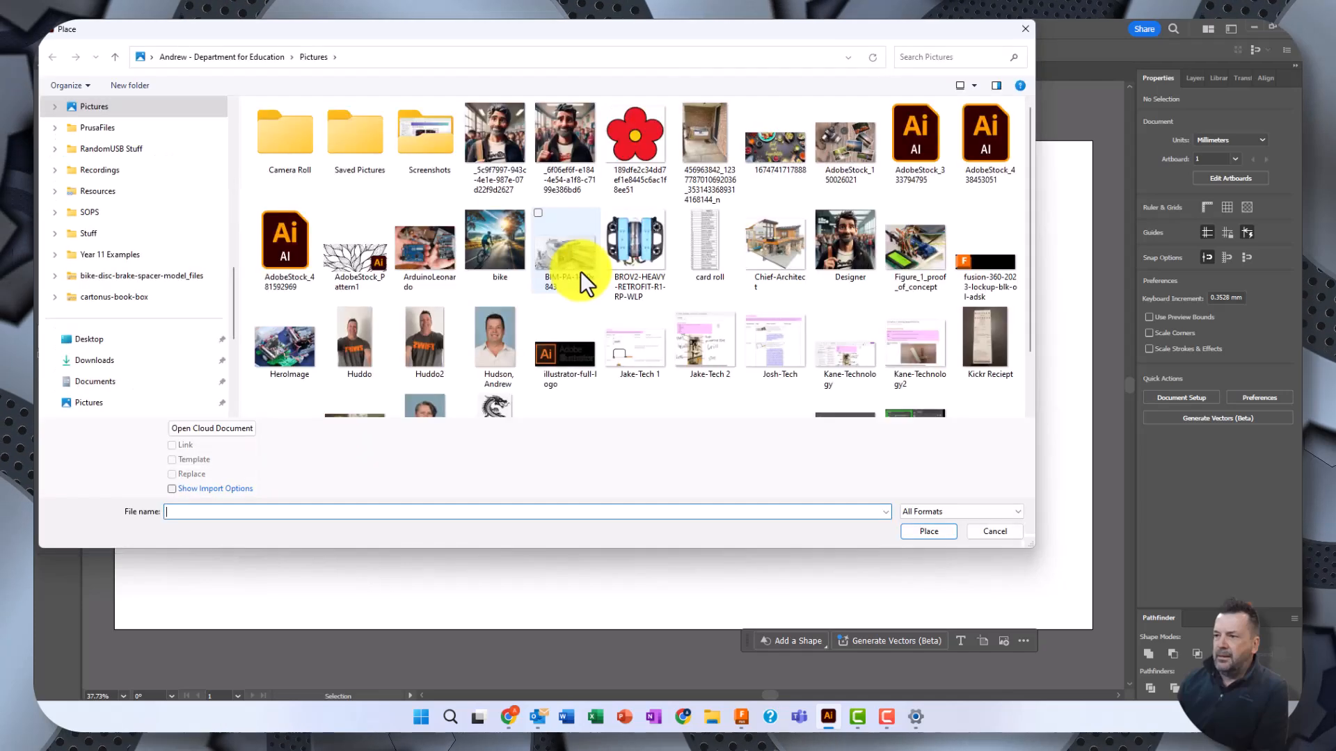
left_click(628, 136)
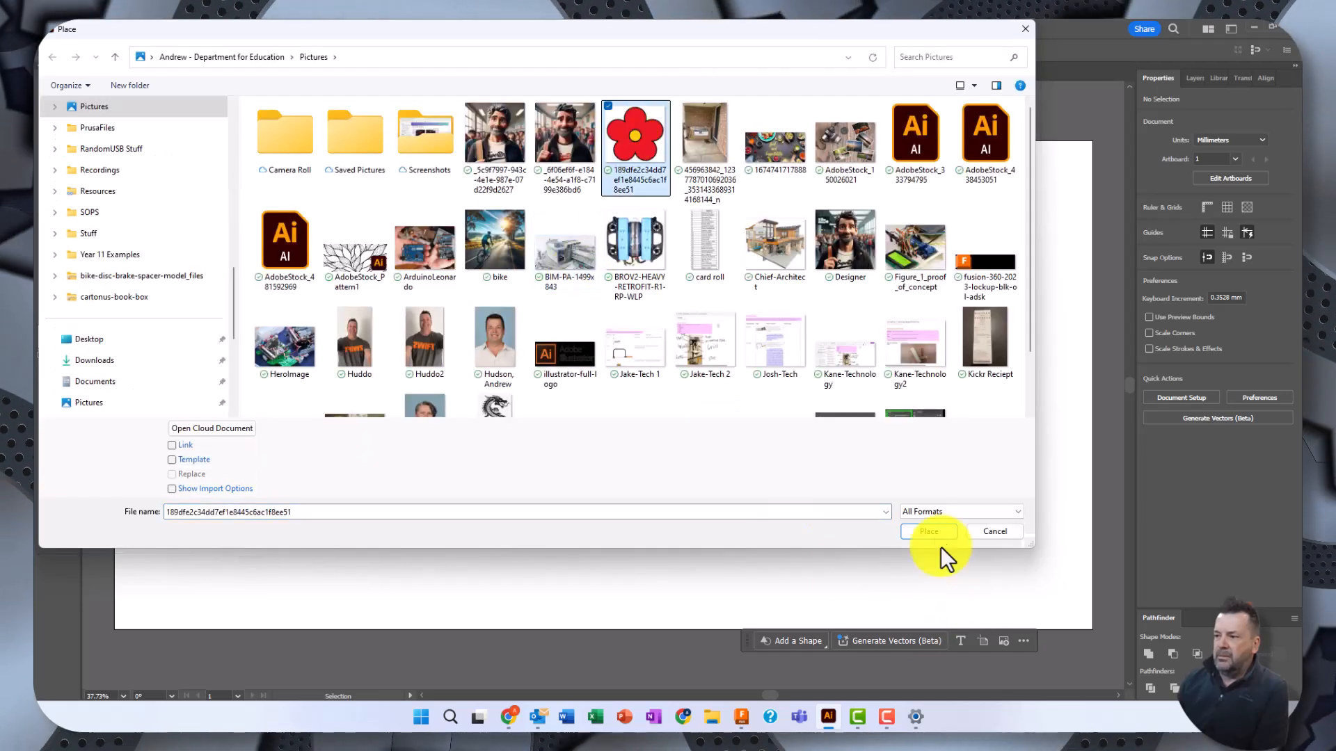
left_click(932, 530)
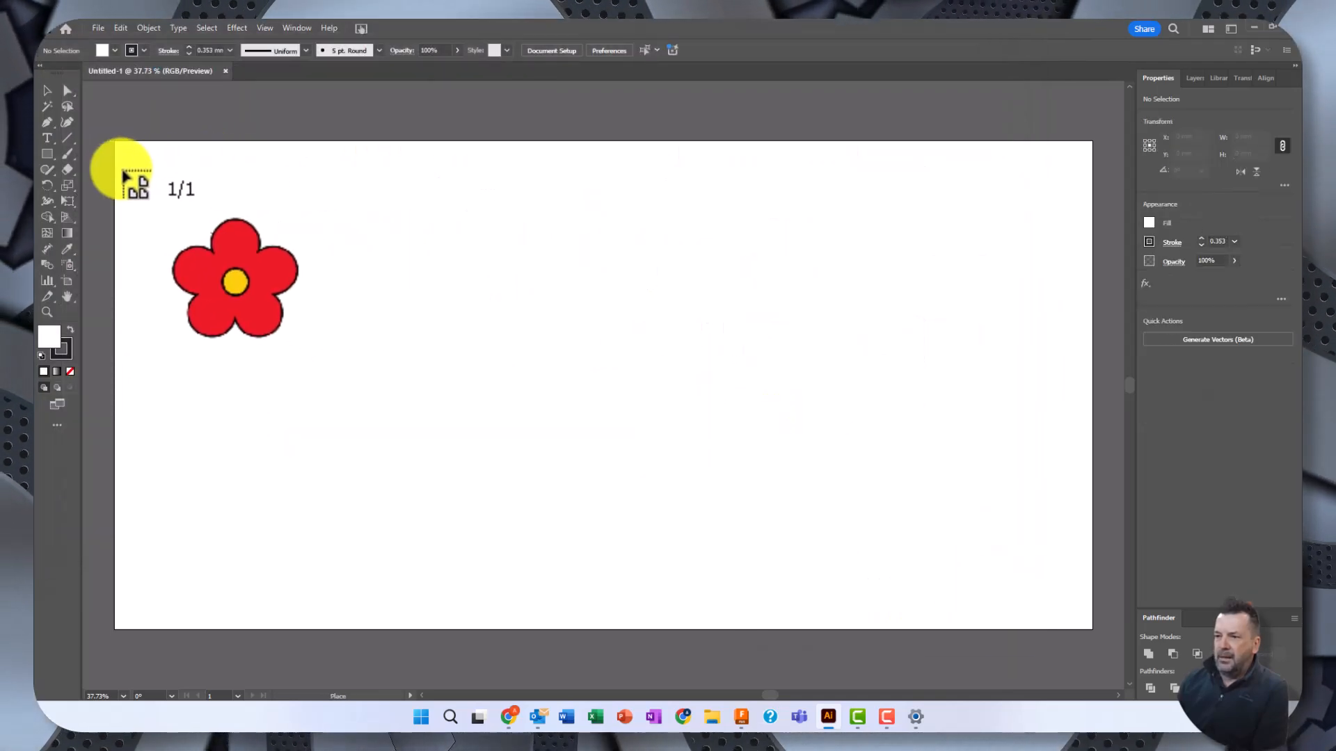
left_click(125, 149)
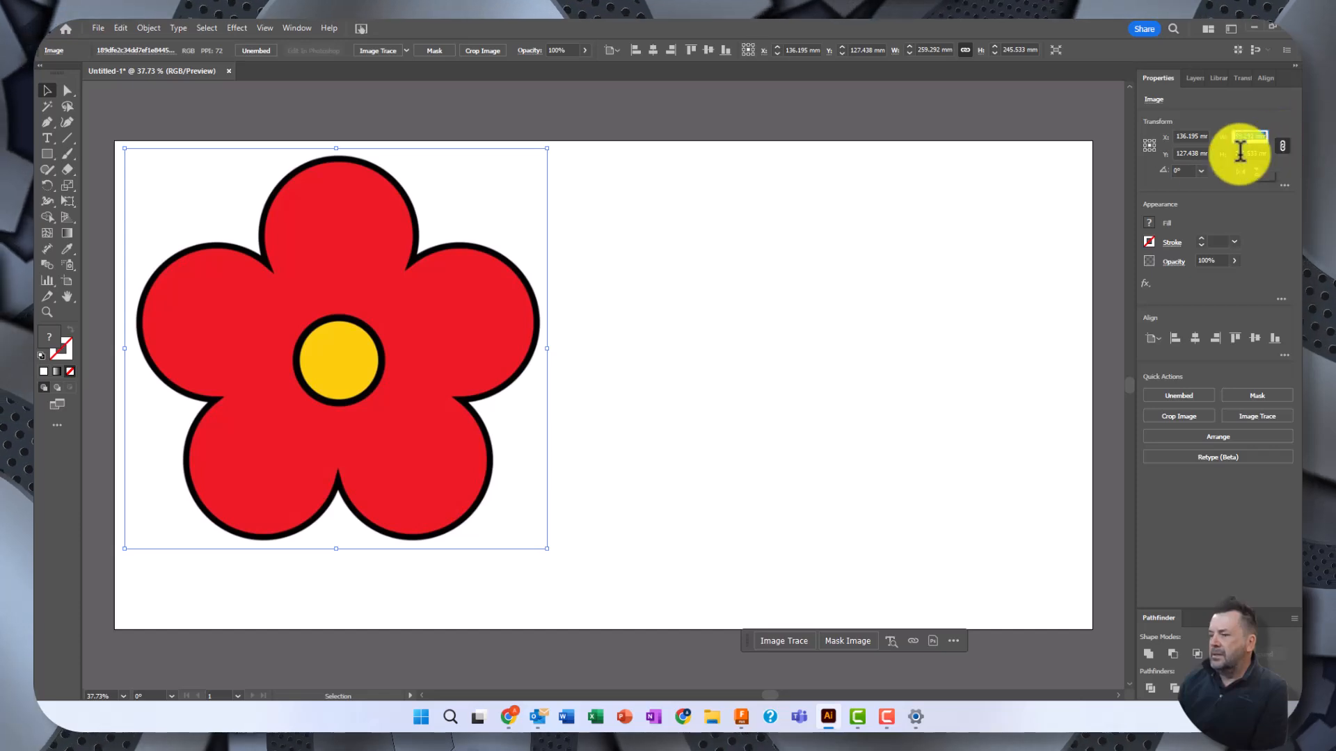
Scale the flower image proportionally to 40 mm wide and move it near the artboard's top-left corner.
left_click(1232, 137)
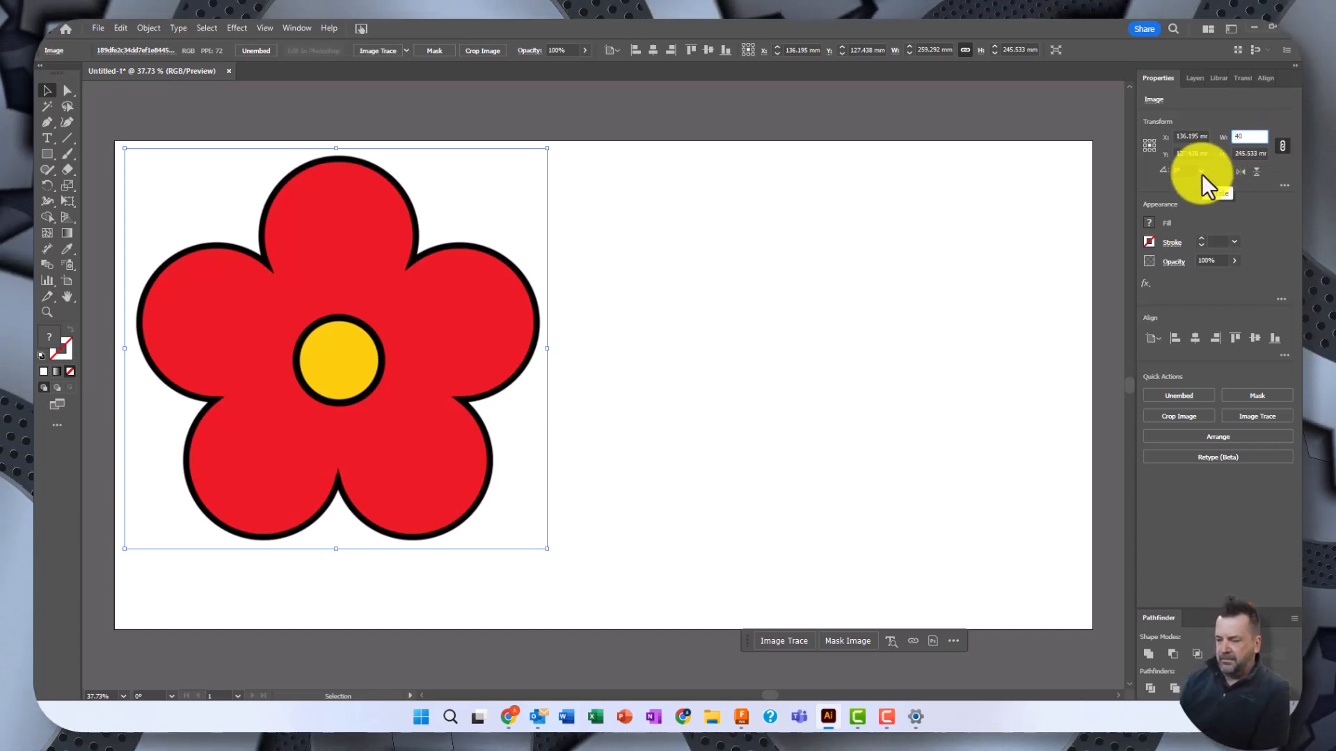
key("Return")
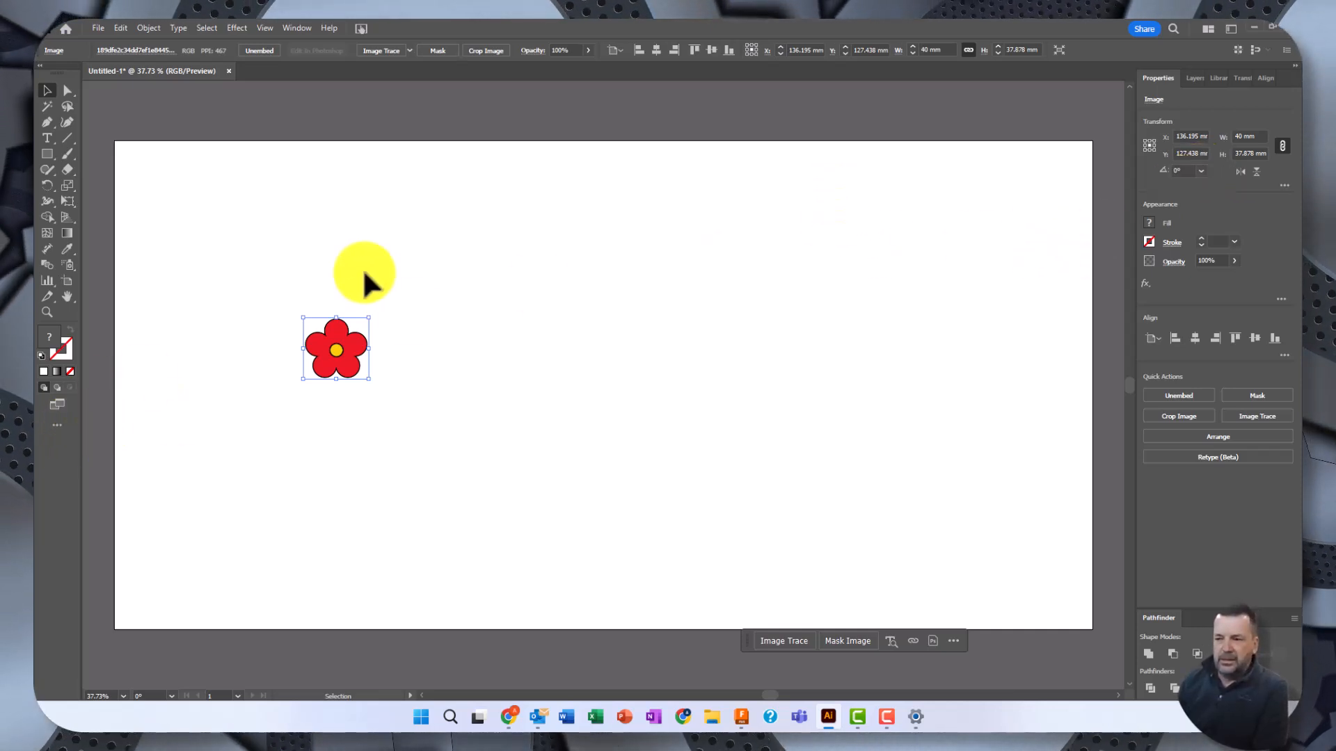
left_click_drag(335, 356, 320, 144)
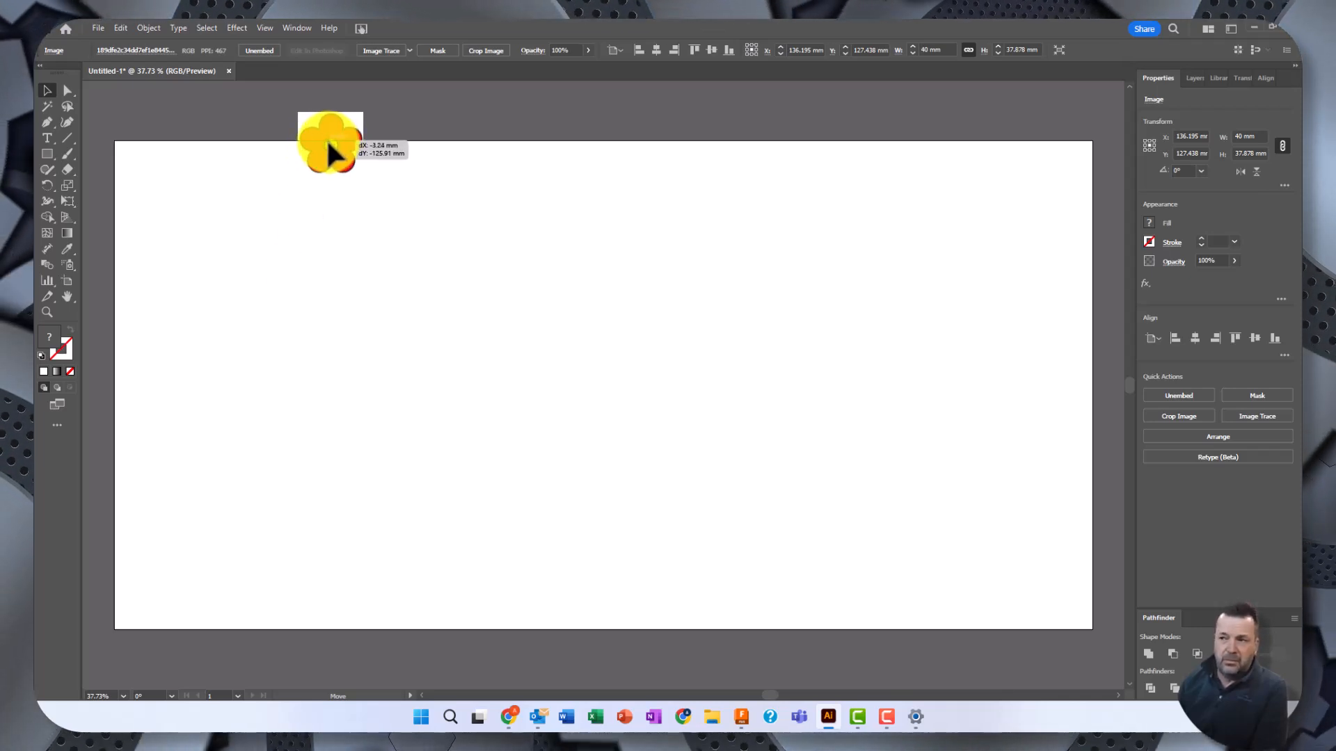
left_click_drag(325, 154, 188, 206)
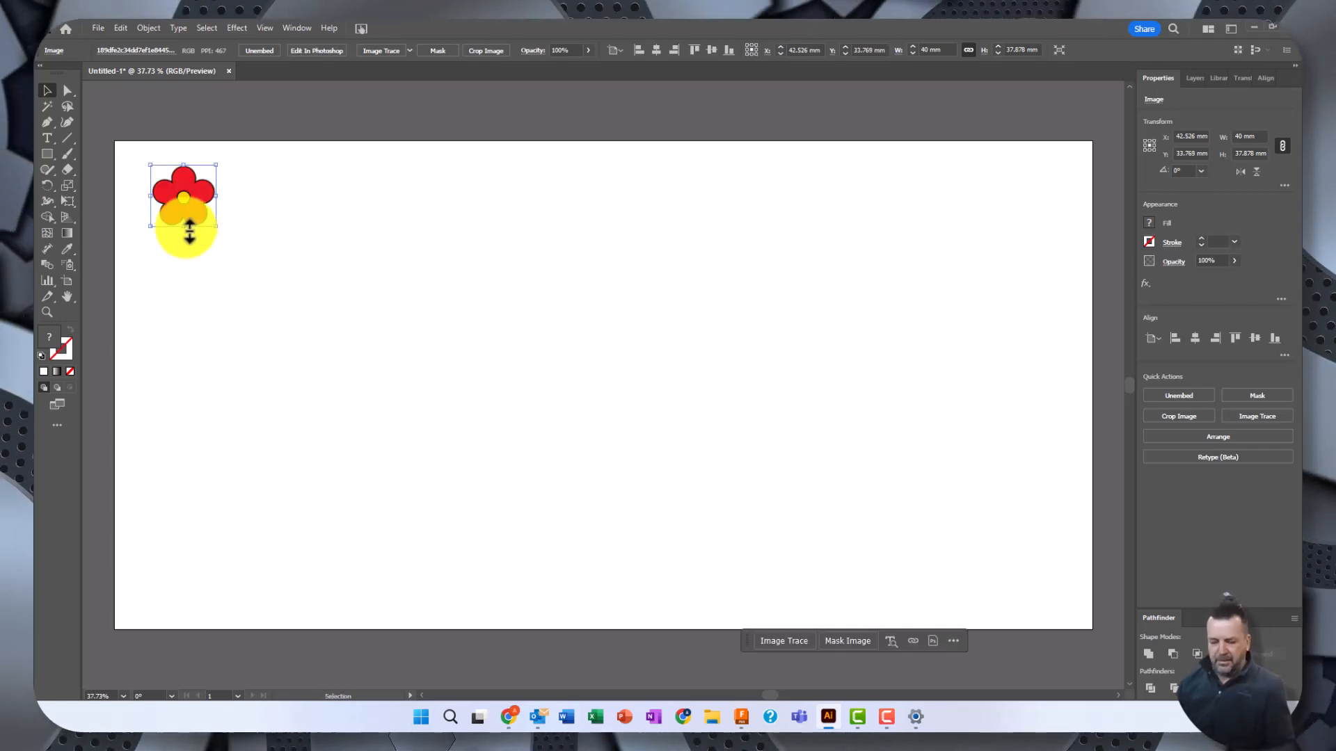
Image Trace the flower with the Default preset and expand the tracing into editable vector paths.
key("ctrl+plus")
key("ctrl+plus")
key("ctrl+plus")
key("ctrl+plus")
key("ctrl+plus")
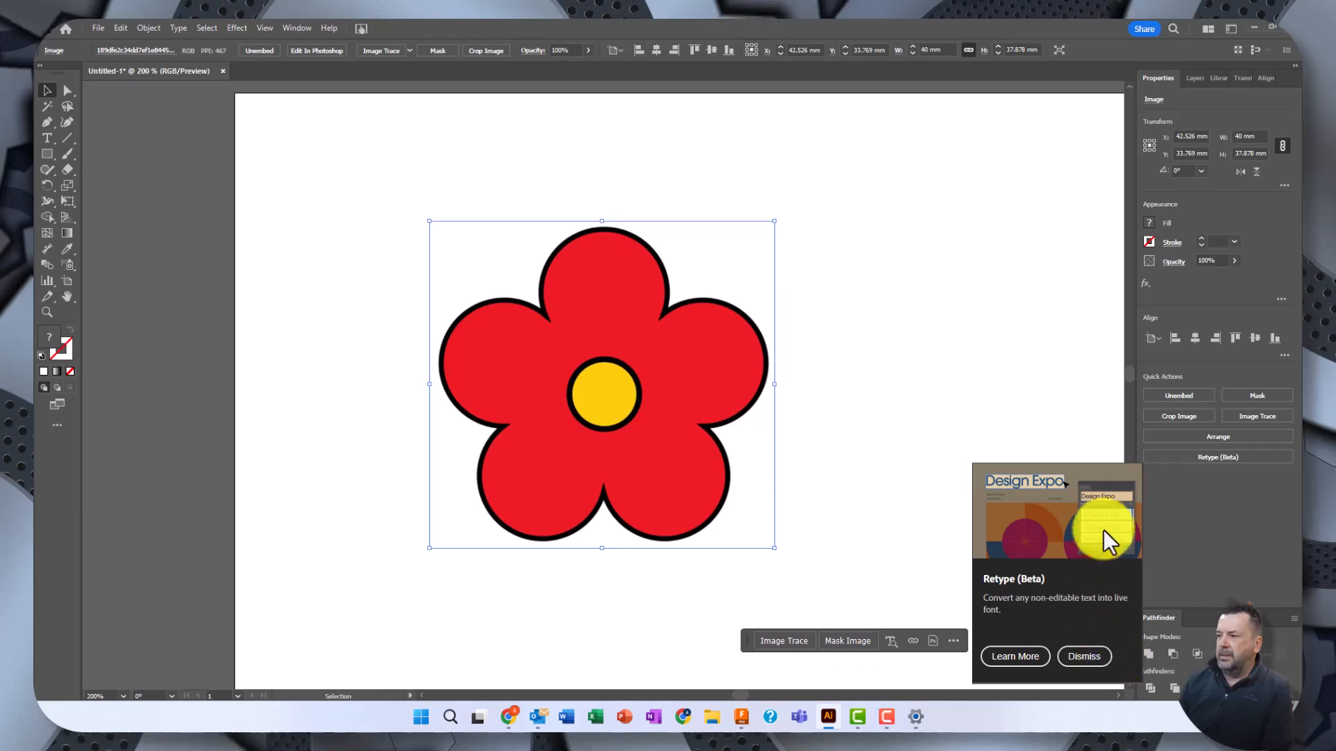
left_click(1085, 657)
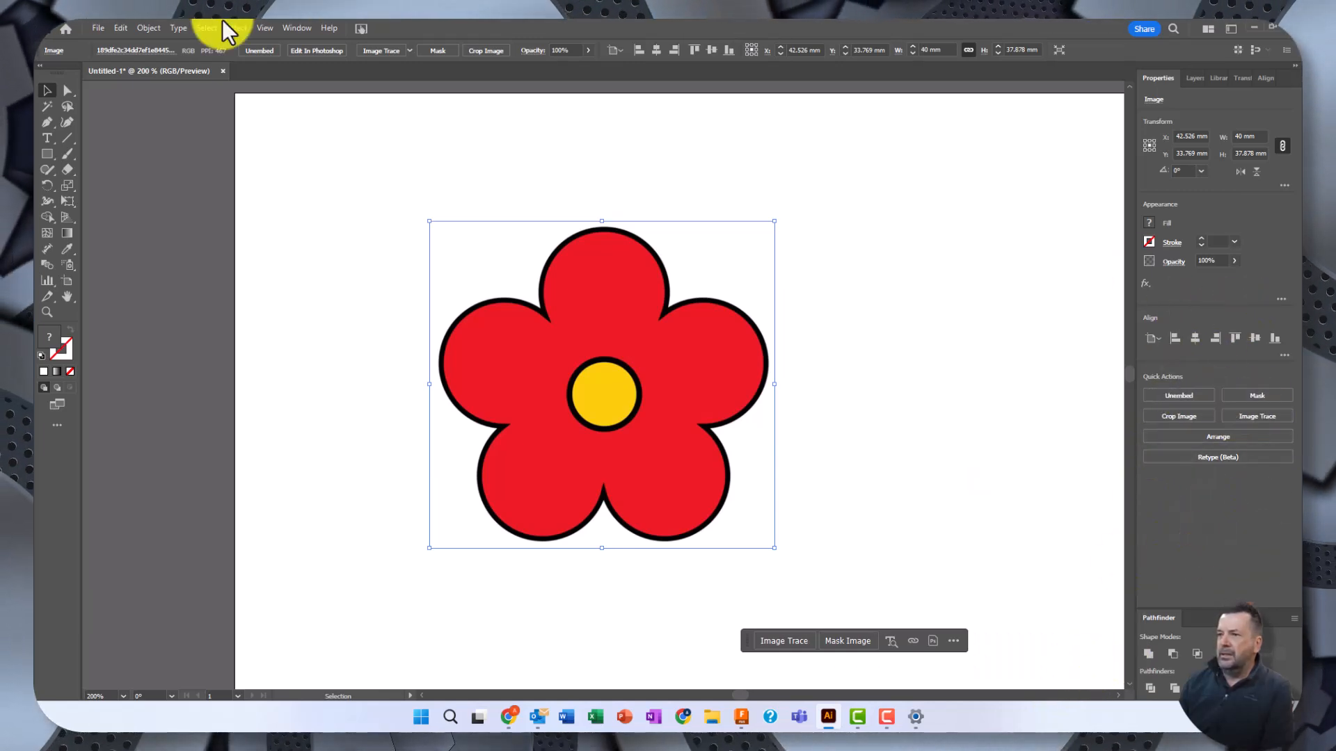
left_click(297, 30)
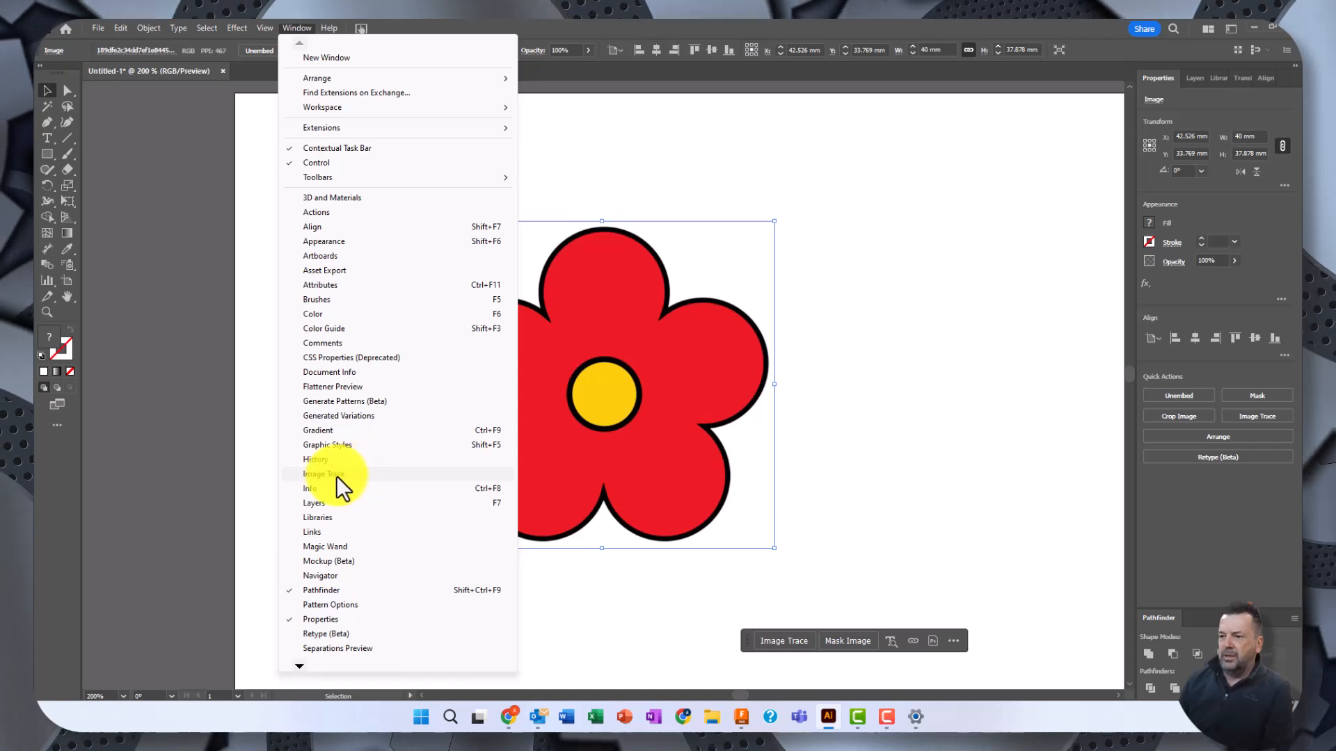
left_click(784, 641)
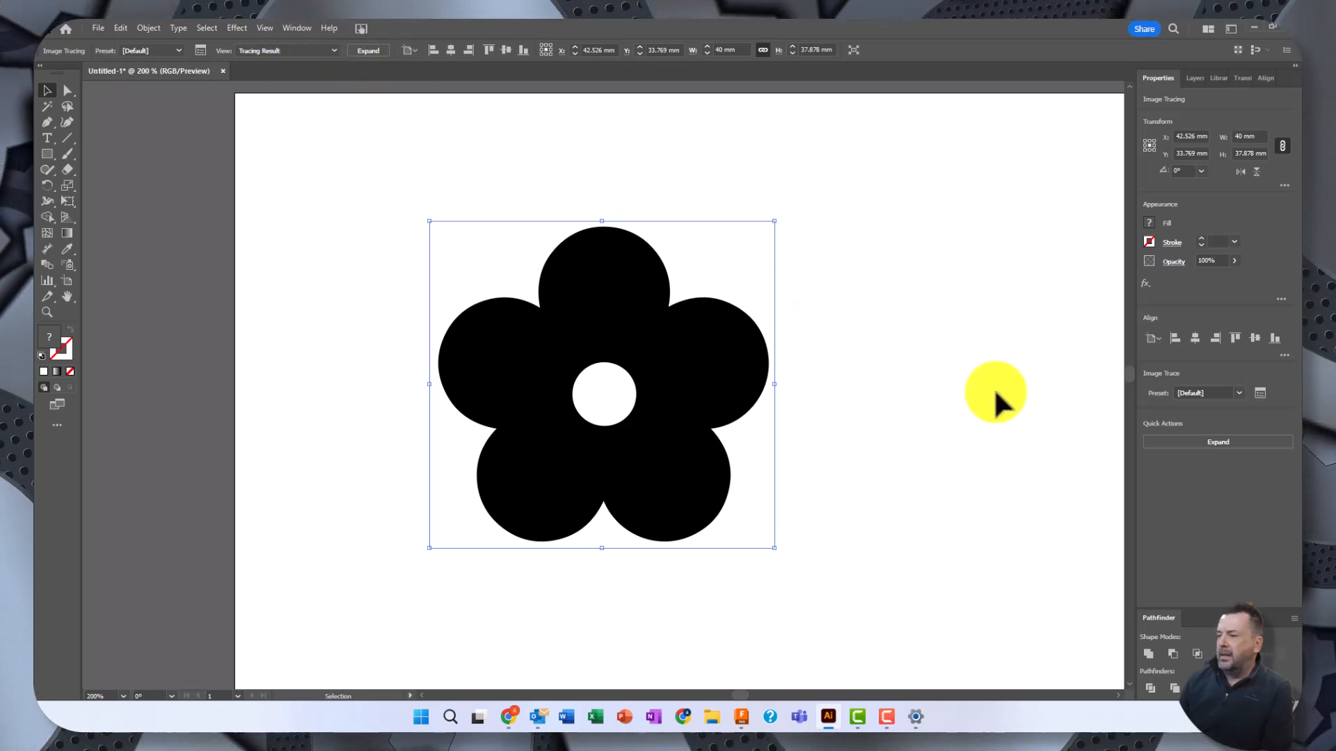
left_click(1209, 446)
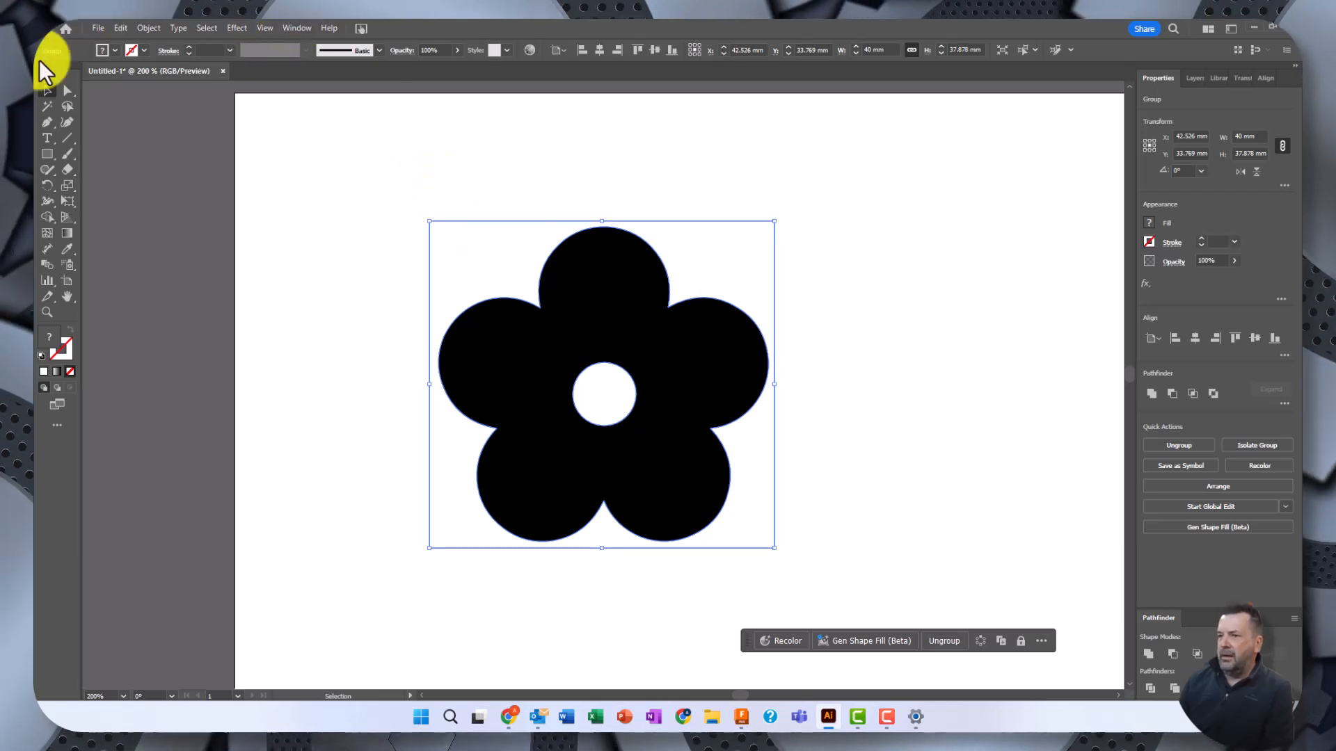
left_click(297, 28)
mouse_move(477, 177)
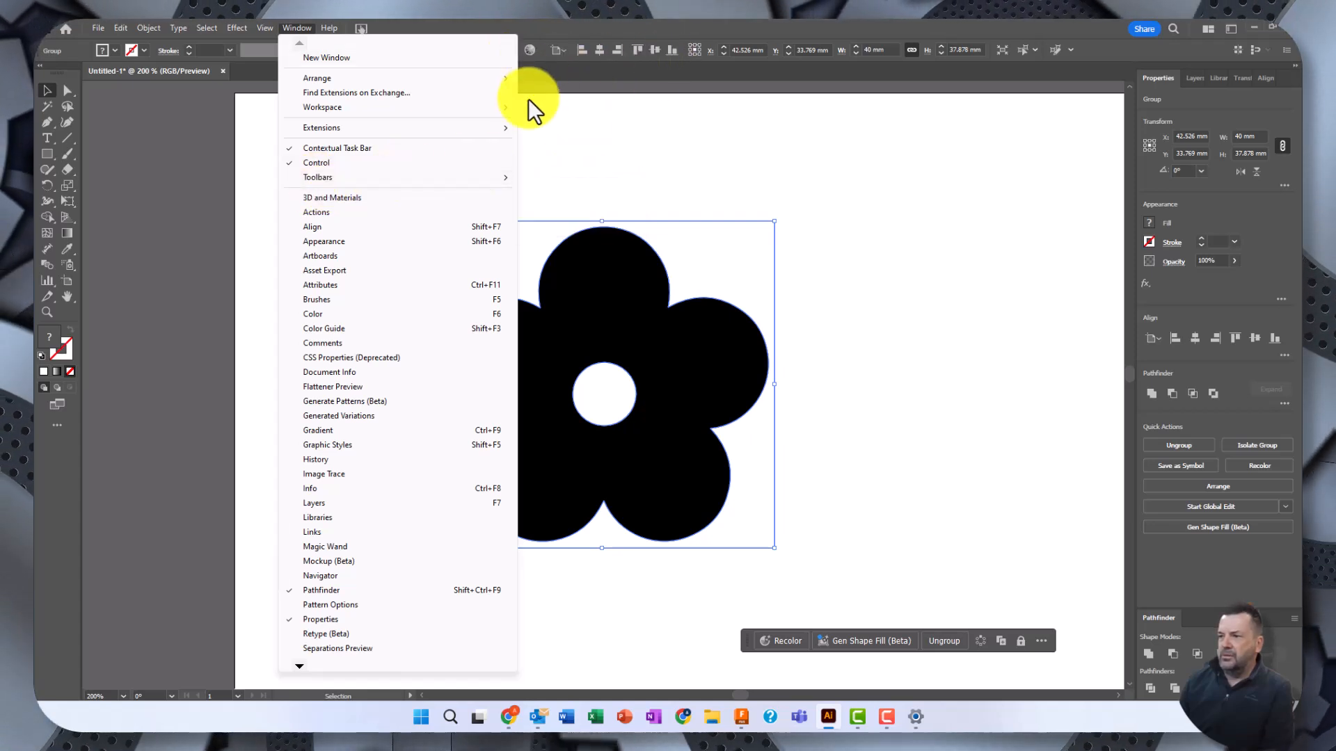
left_click(298, 31)
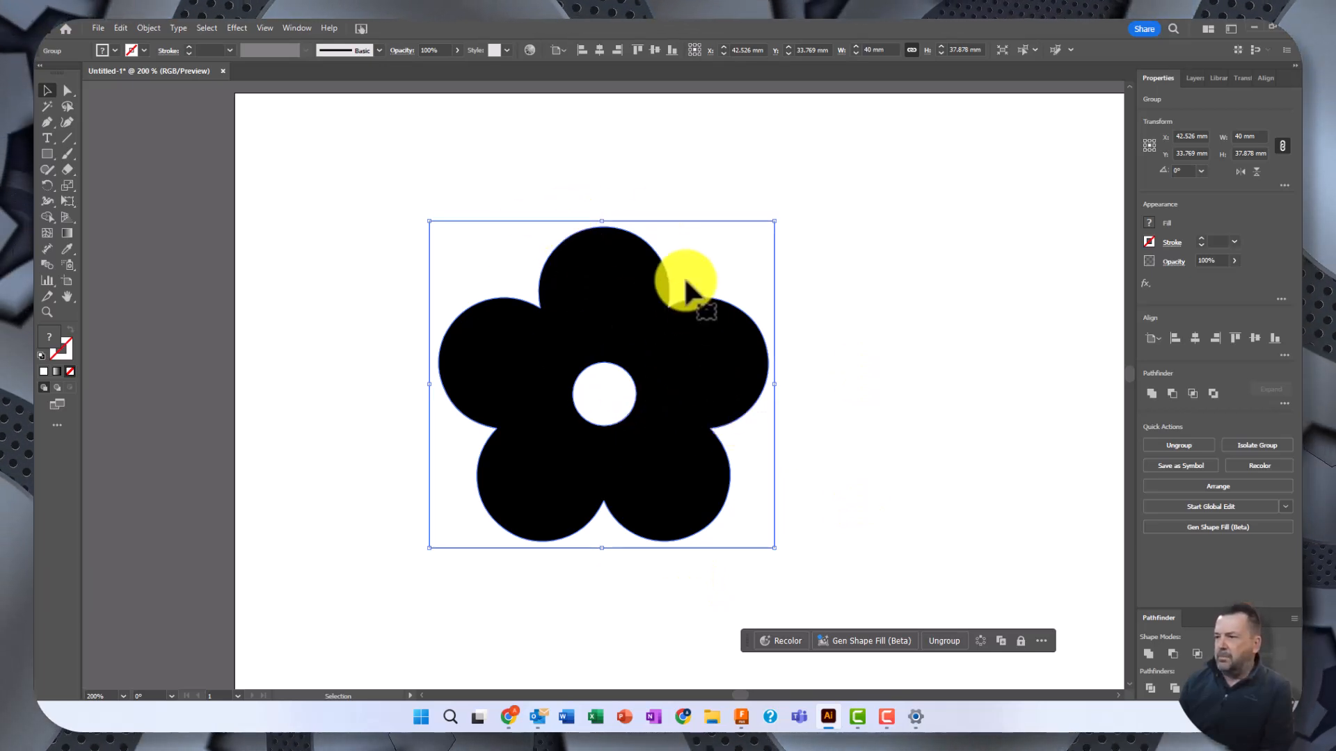
Ungroup the expanded tracing and delete the white background shape around the flower.
right_click(633, 313)
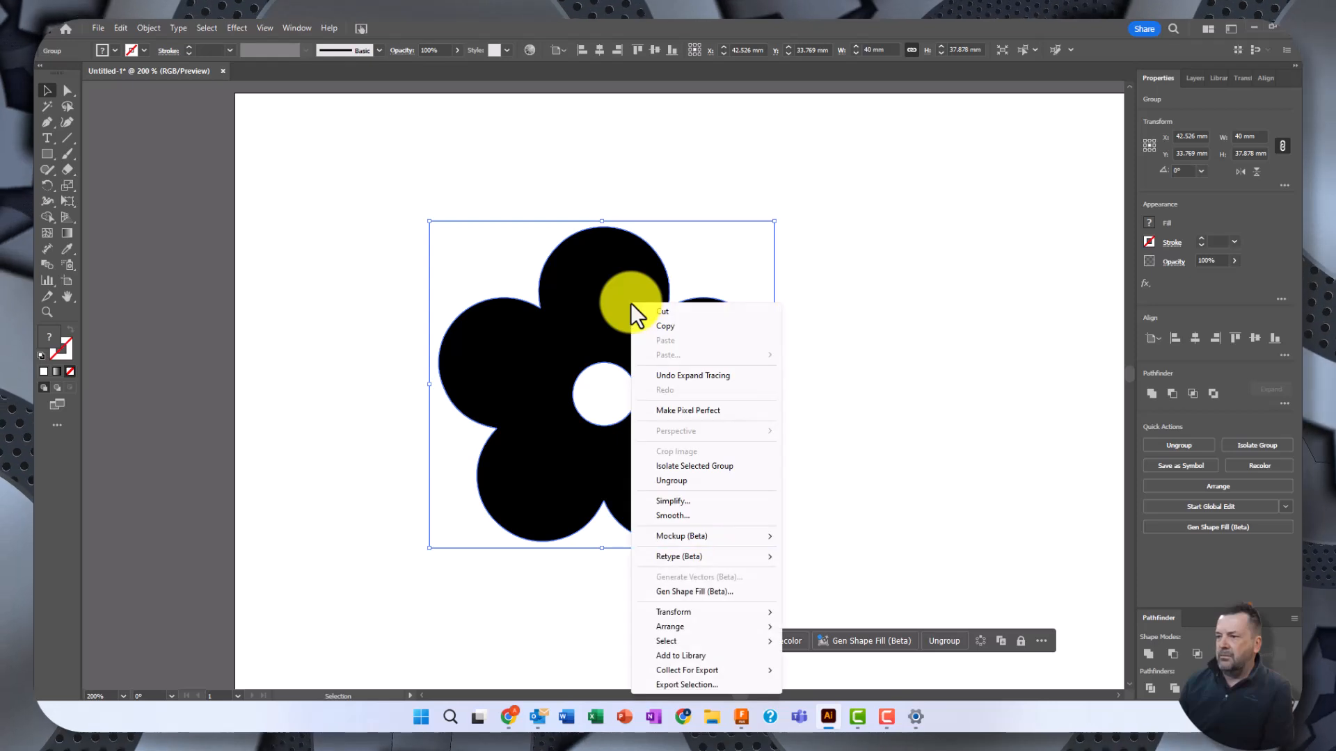
left_click(678, 481)
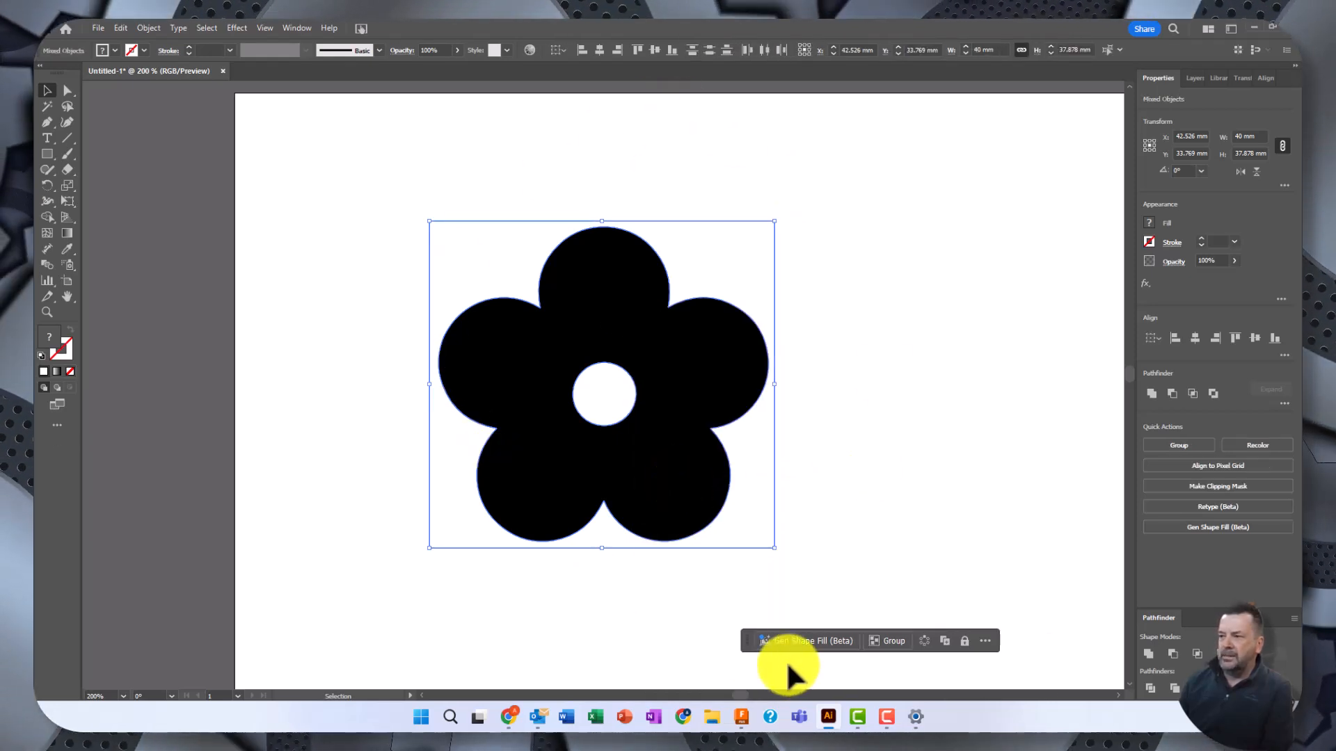
left_click(856, 426)
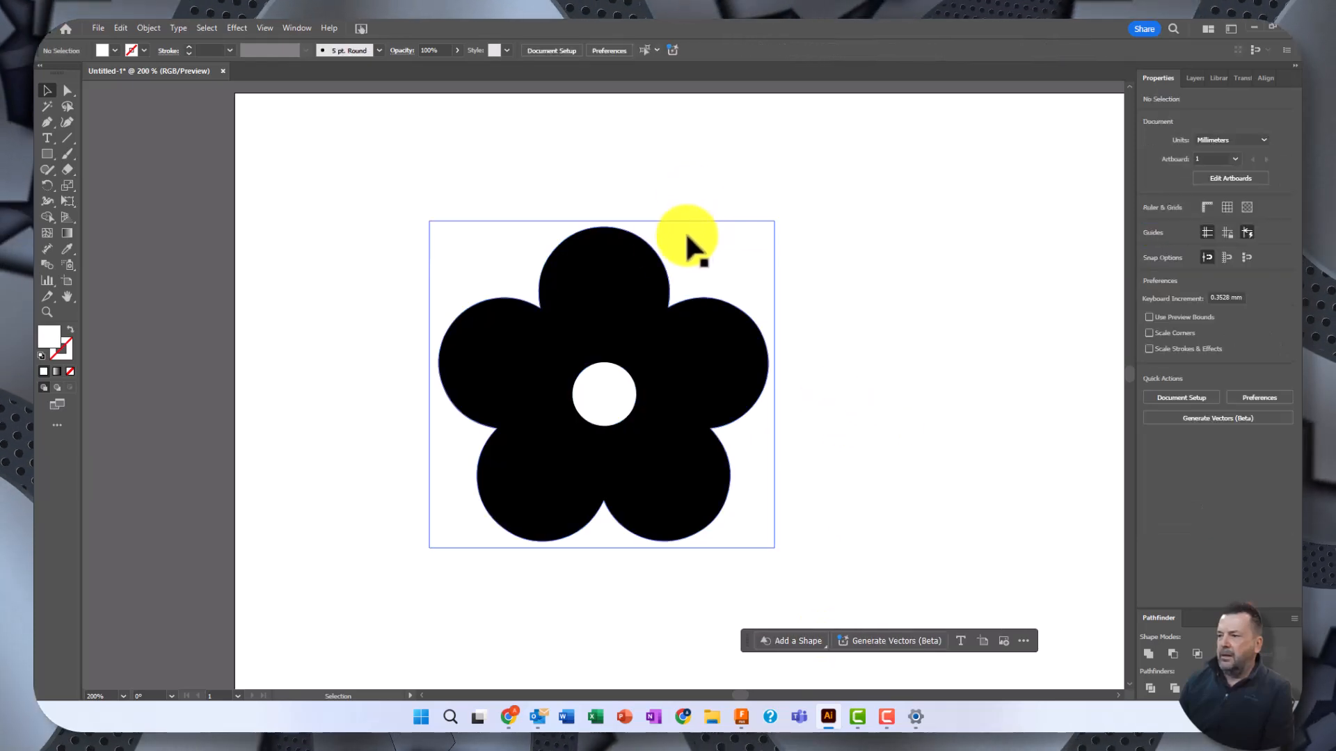
left_click(660, 228)
key("Delete")
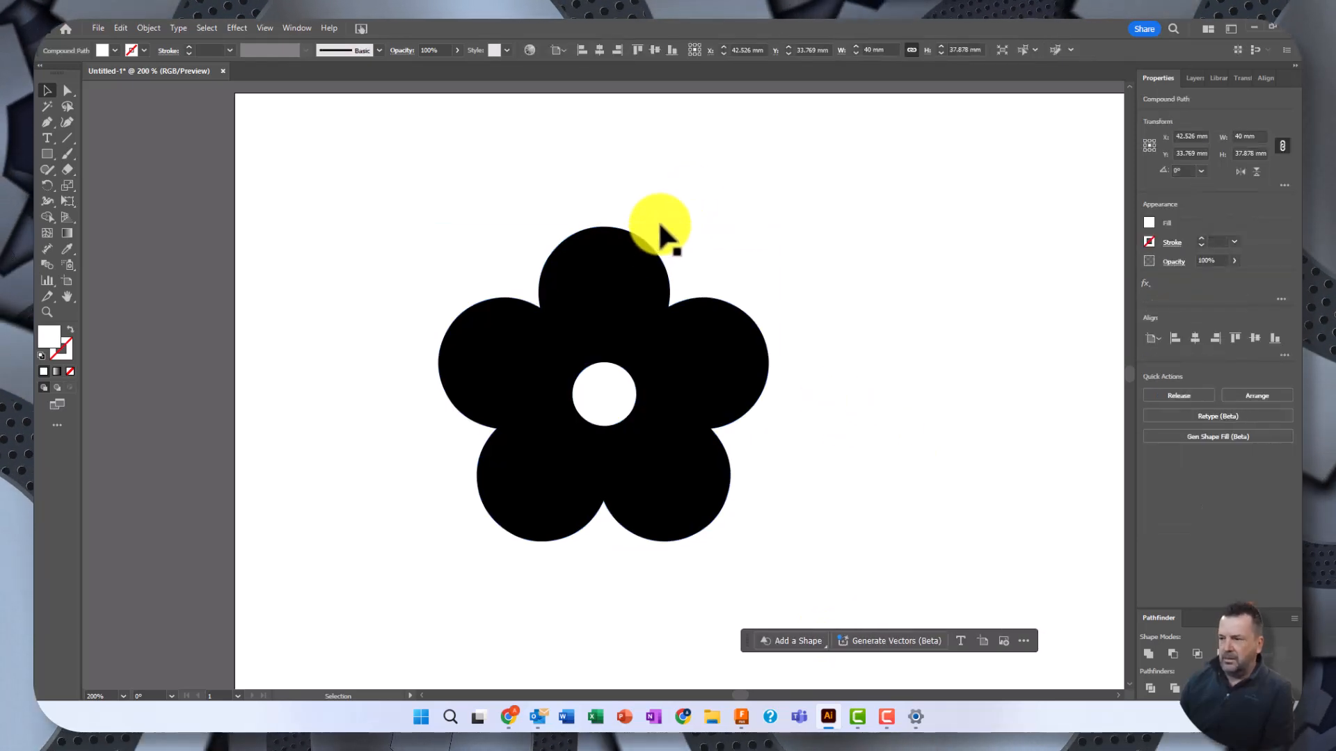
Set the flower compound path's fill to None.
left_click(591, 313)
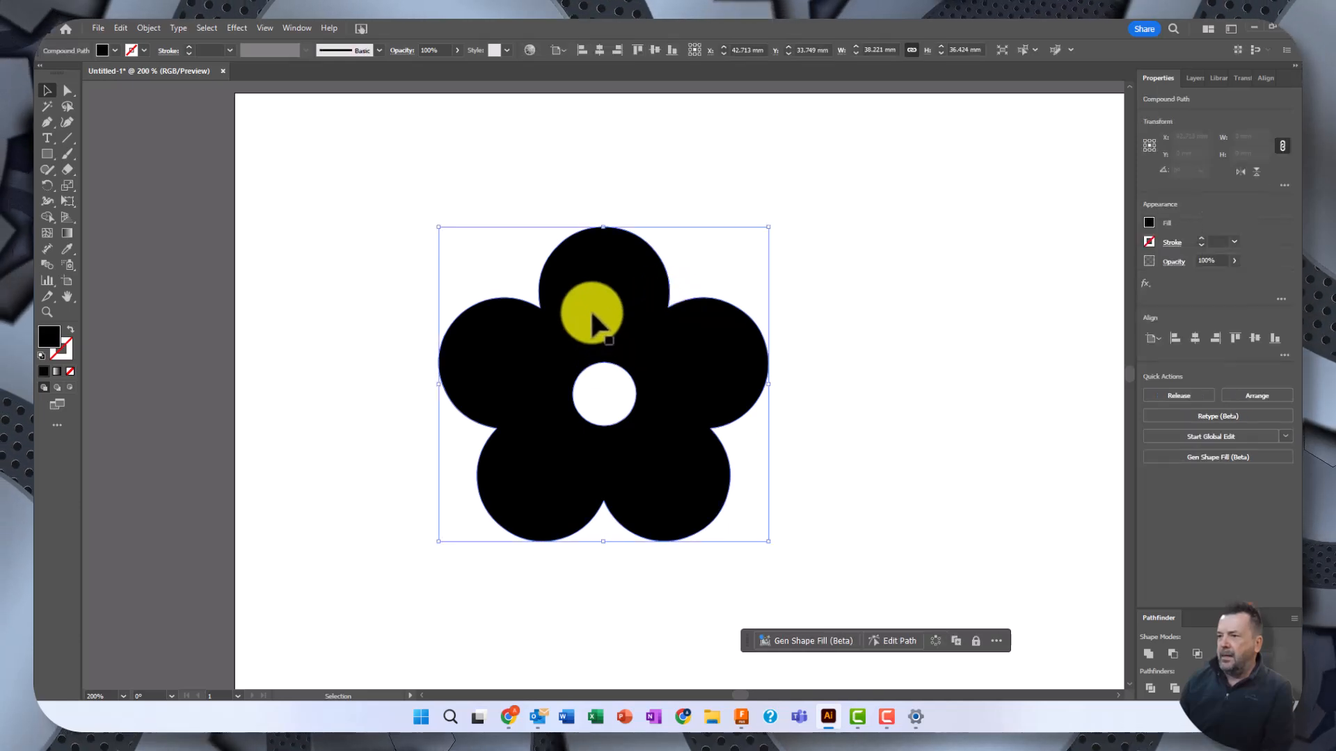
left_click(1148, 223)
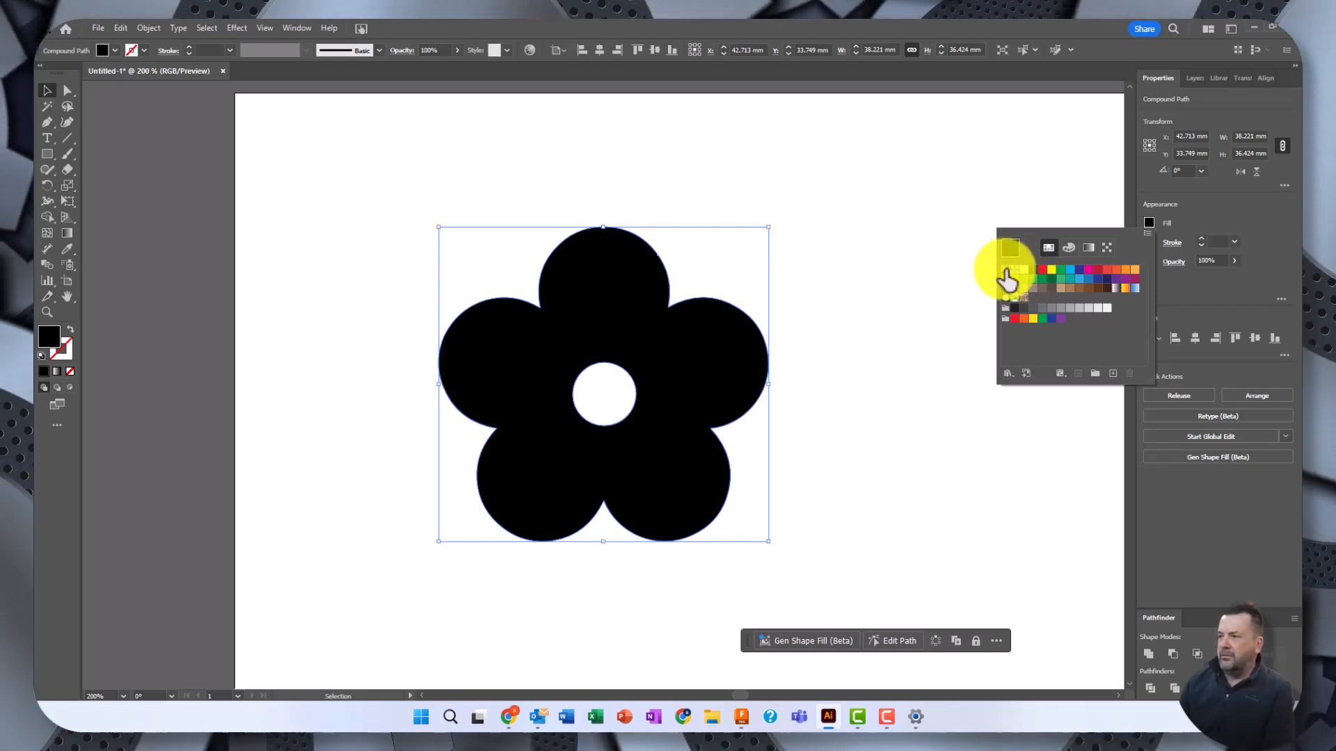
left_click(1006, 271)
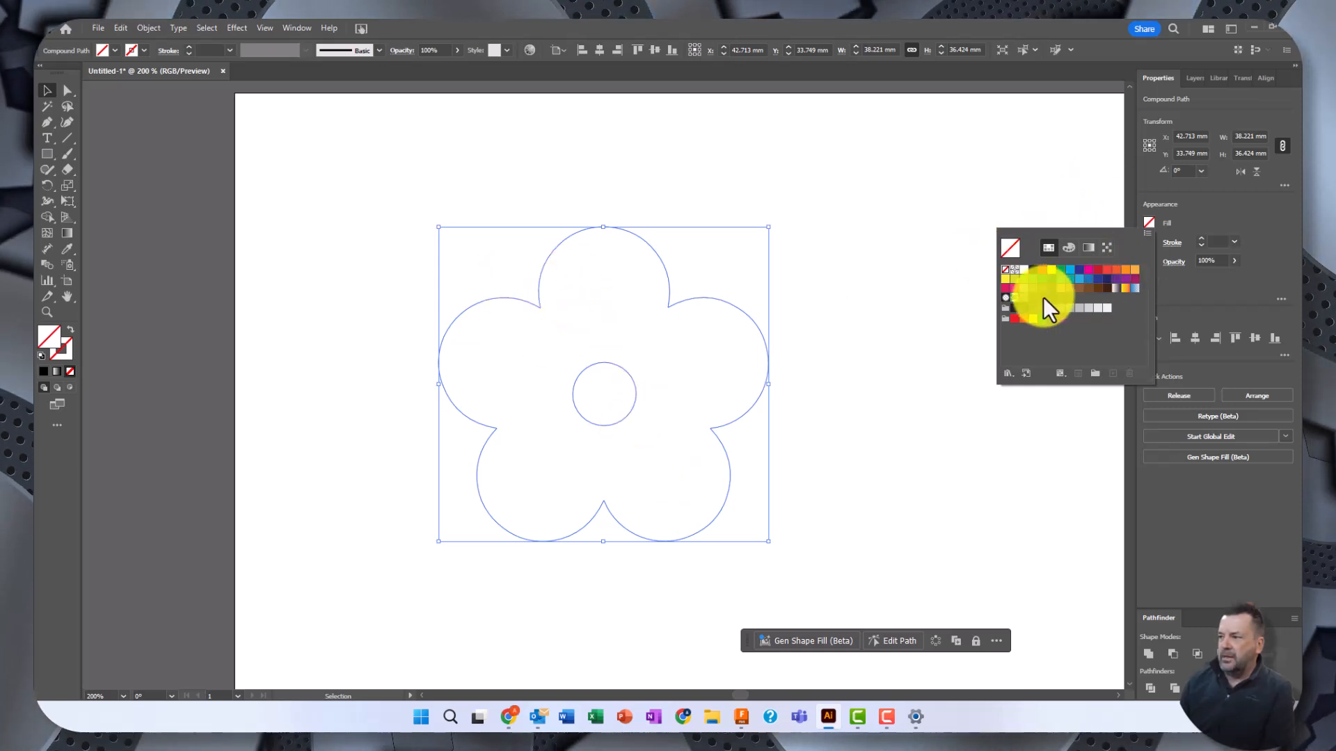
left_click(1079, 198)
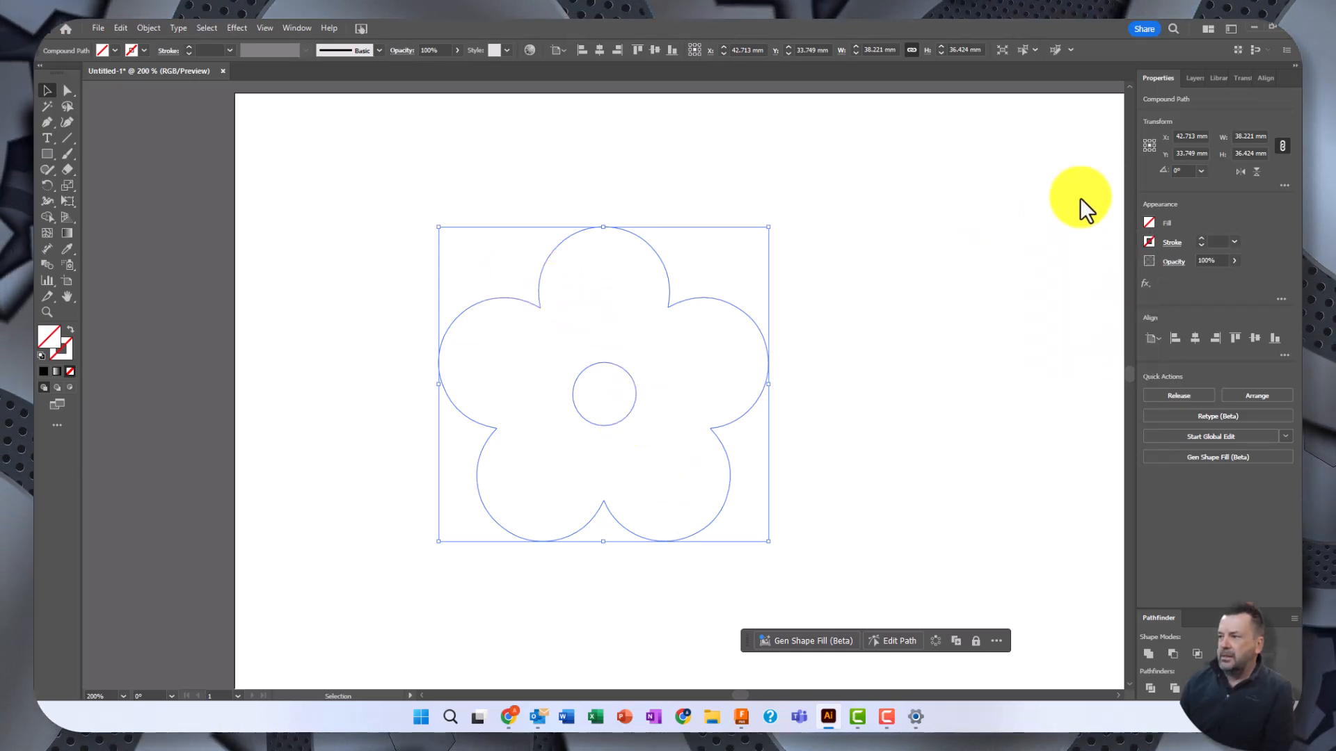
Give the flower outline a pure red stroke with RGB values 255, 0, 0 (FF0000).
left_click(1148, 242)
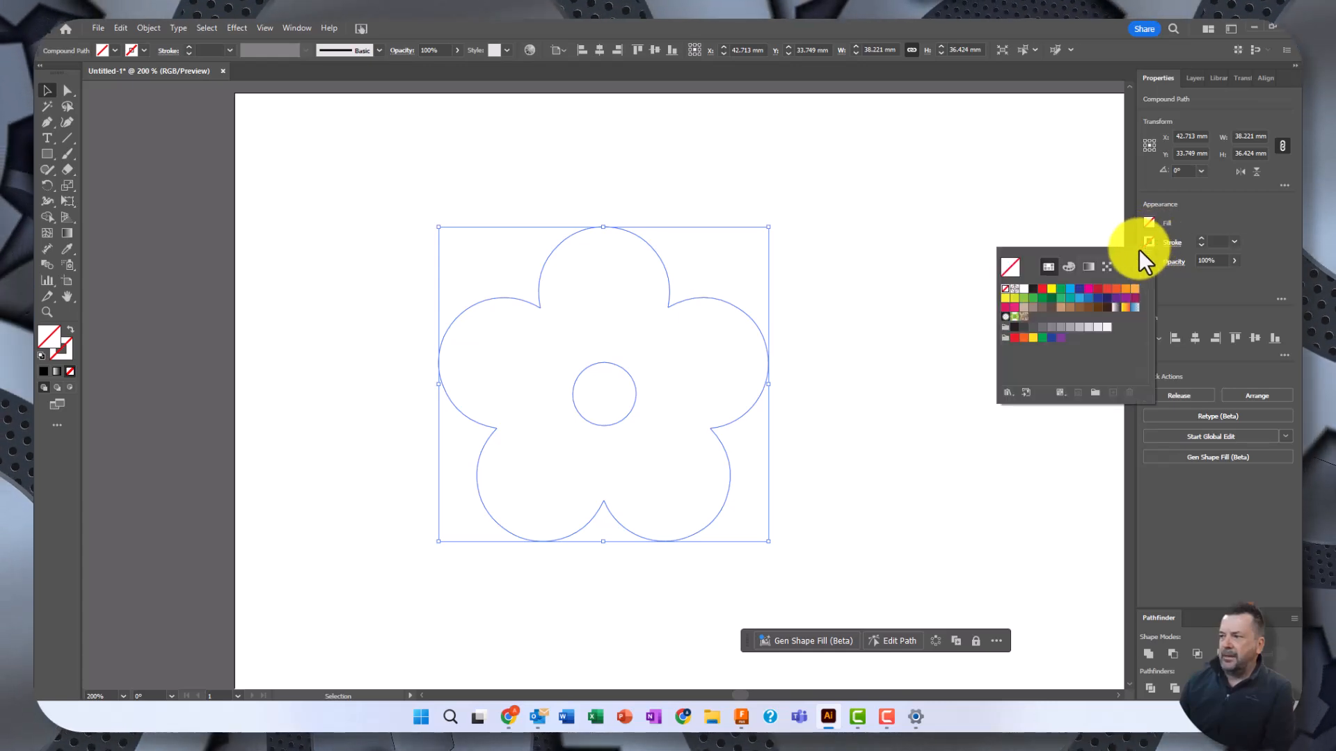
left_click(1046, 299)
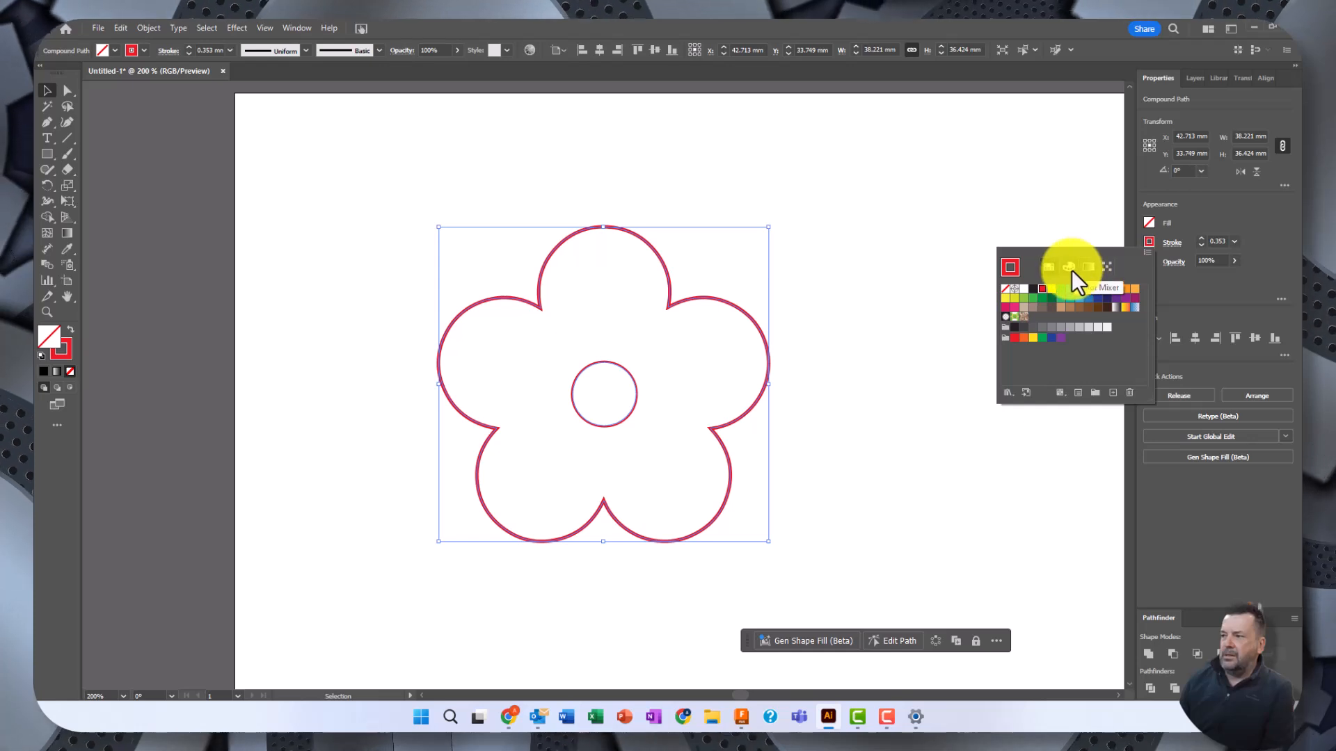
left_click(1068, 268)
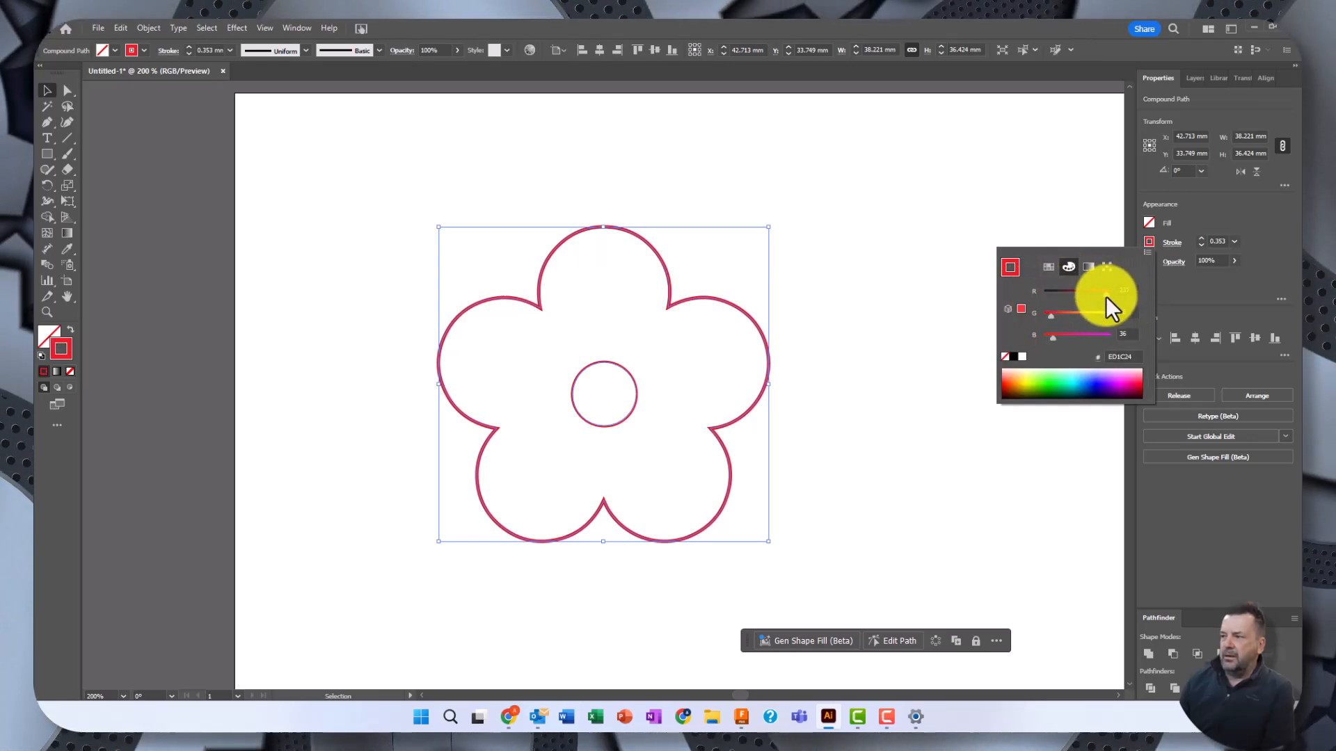
left_click_drag(1105, 295, 1119, 295)
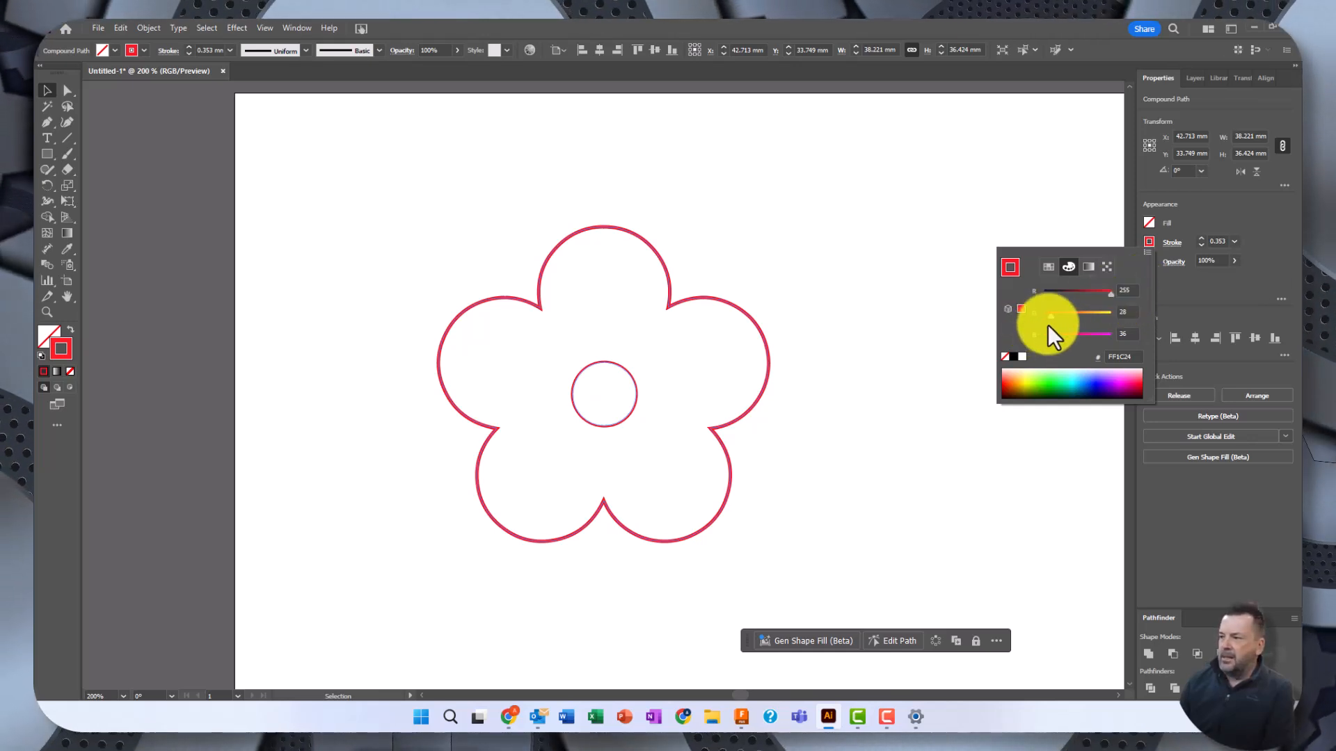
left_click_drag(1050, 319, 1030, 339)
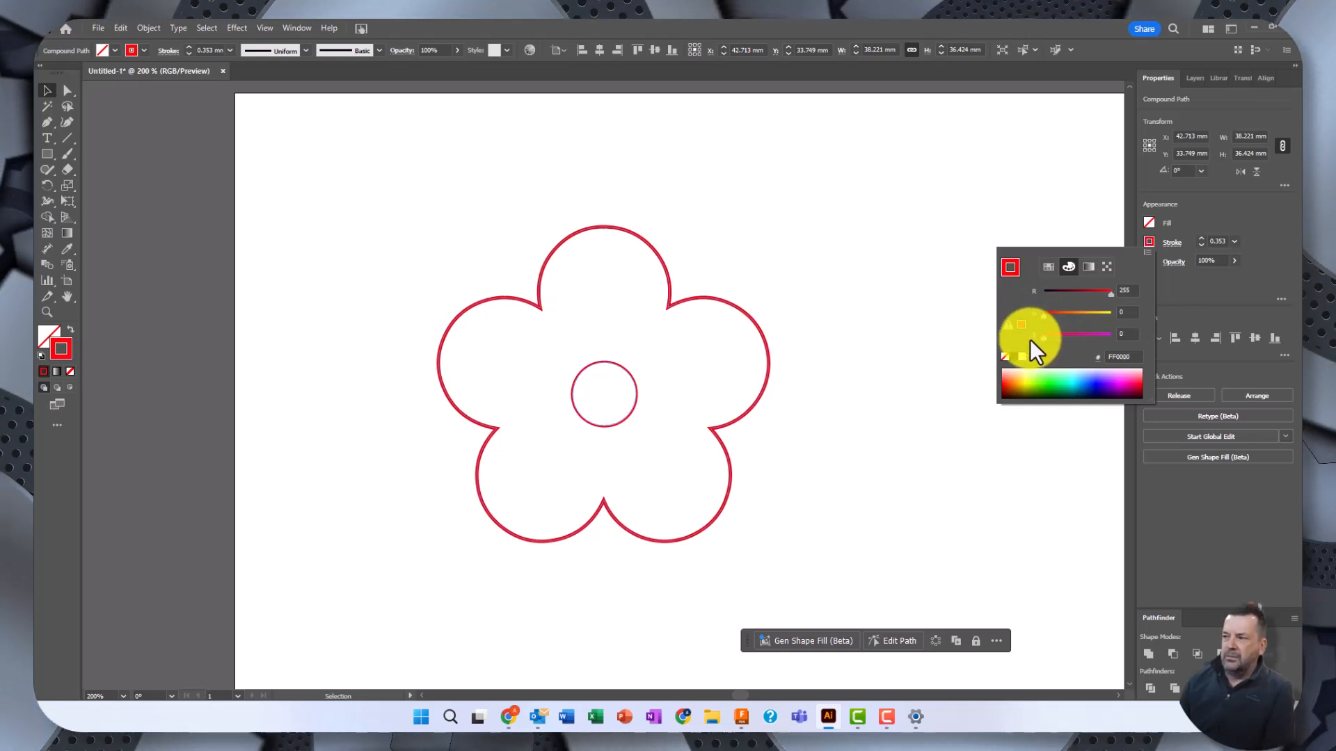
Set the flower outline's stroke weight to 0.01 mm.
left_click(1198, 286)
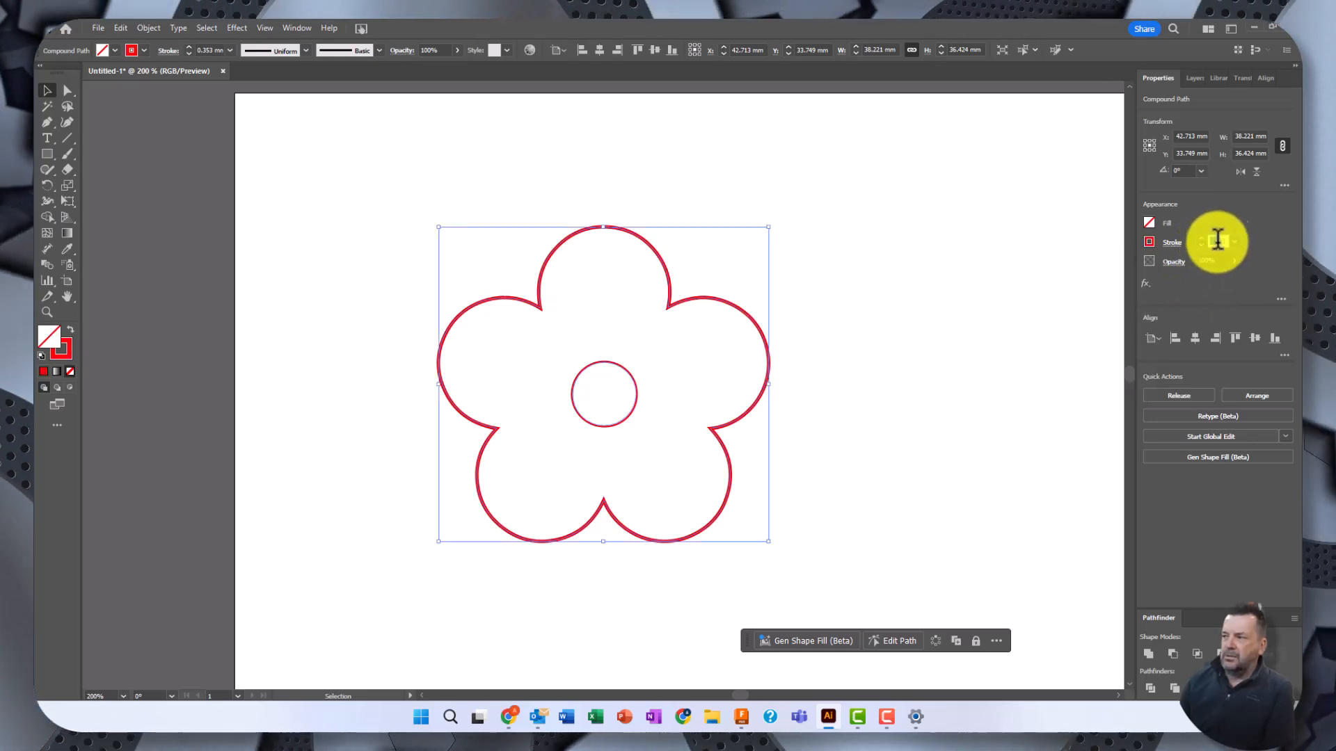
left_click(1213, 240)
type("0.01")
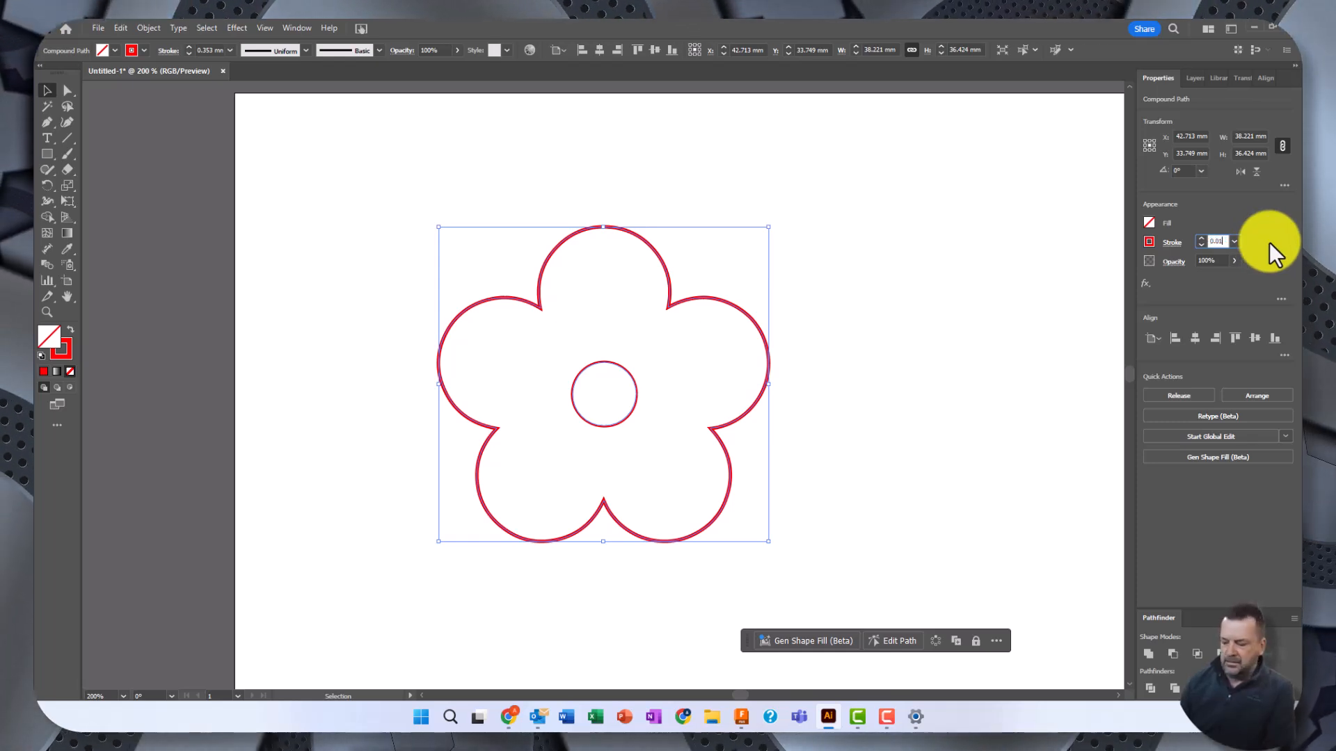
key("Return")
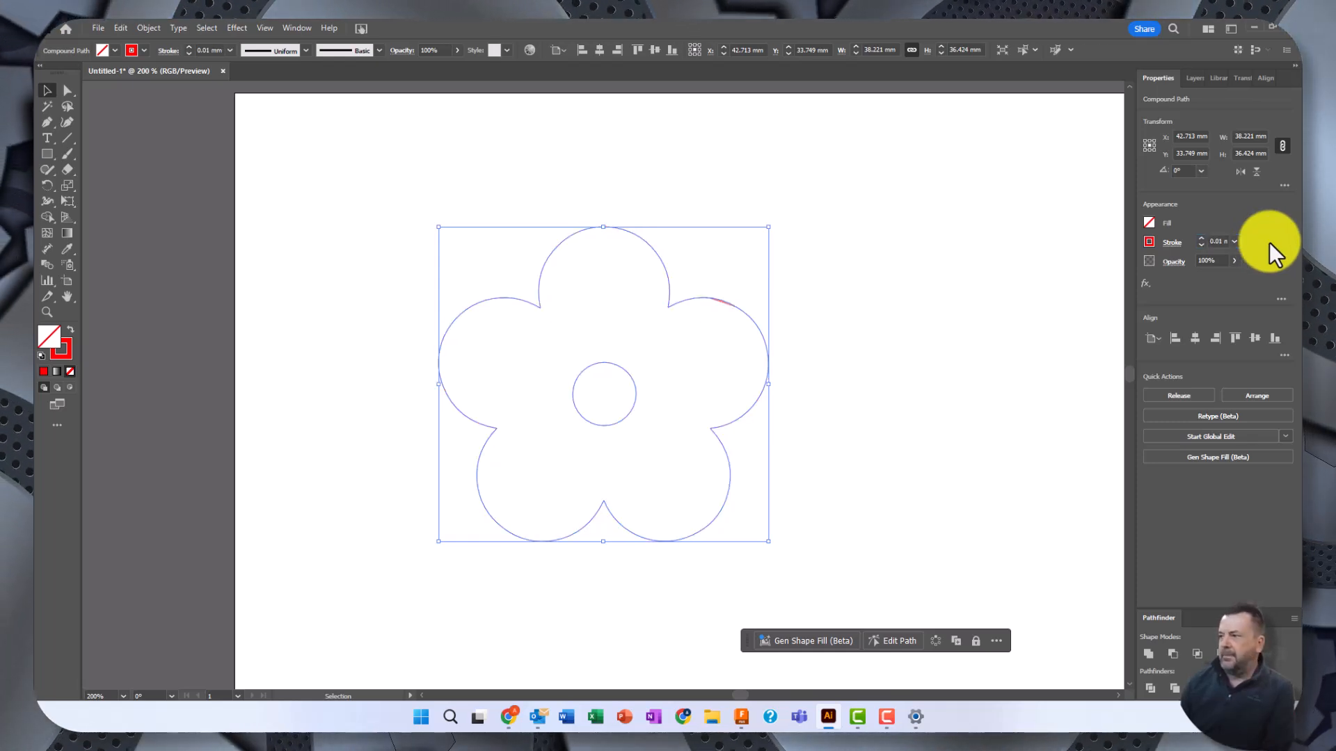
left_click(953, 299)
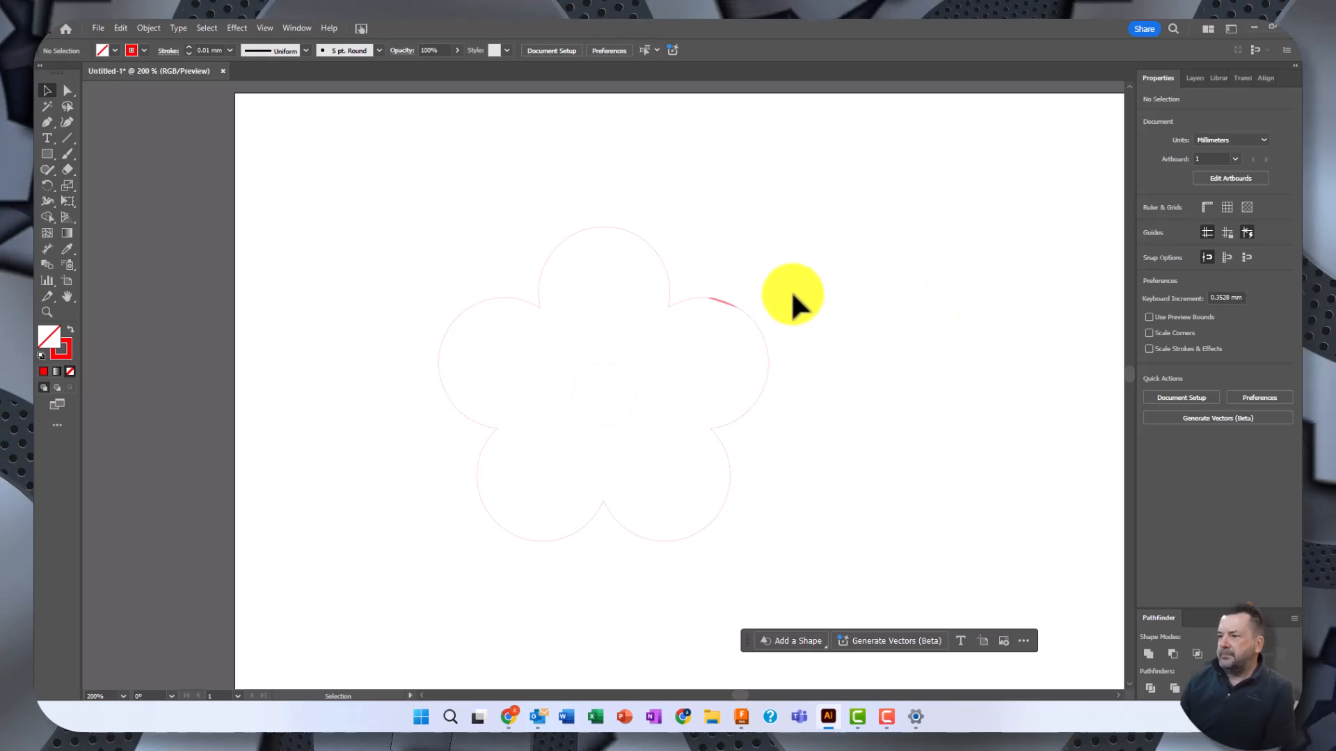
Give the flower's centre circle a pure red stroke with RGB values 255, 0, 0 (FF0000).
left_click(626, 369)
left_click(1148, 243)
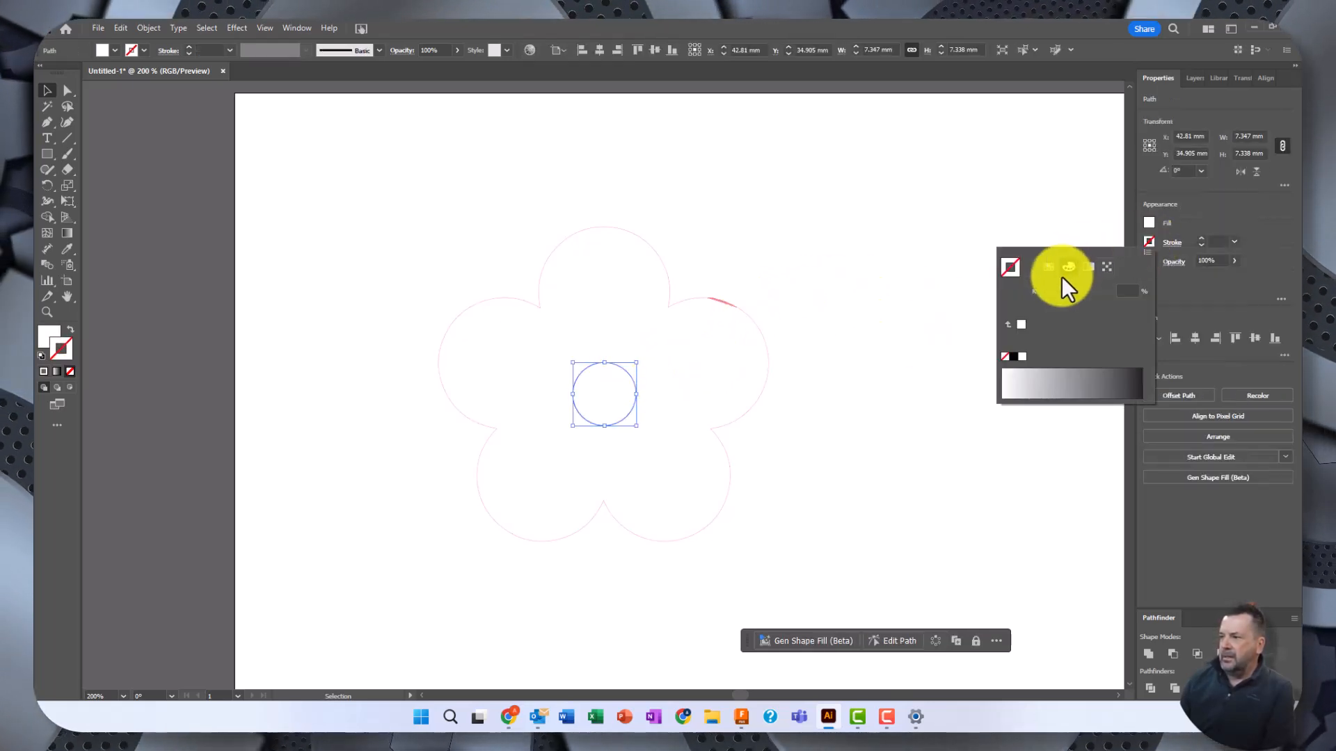
left_click(1047, 268)
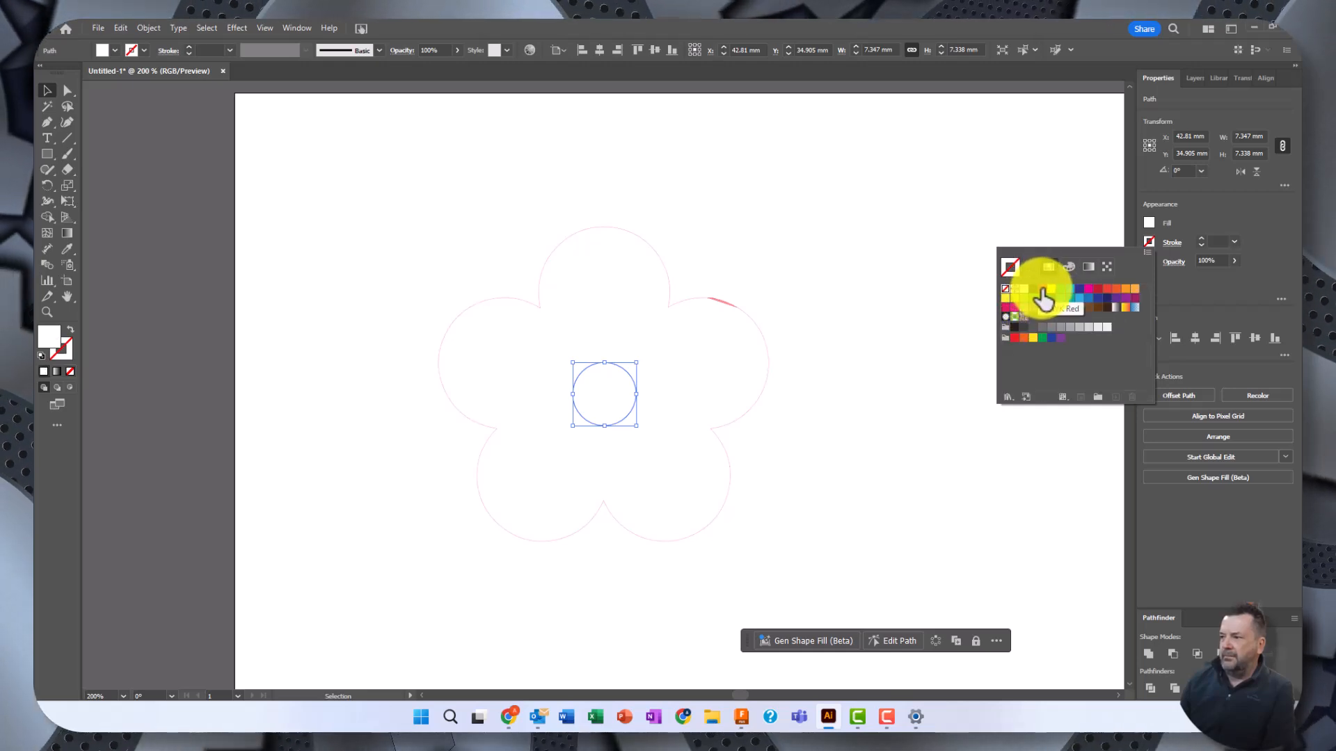
left_click(1041, 289)
left_click(1069, 267)
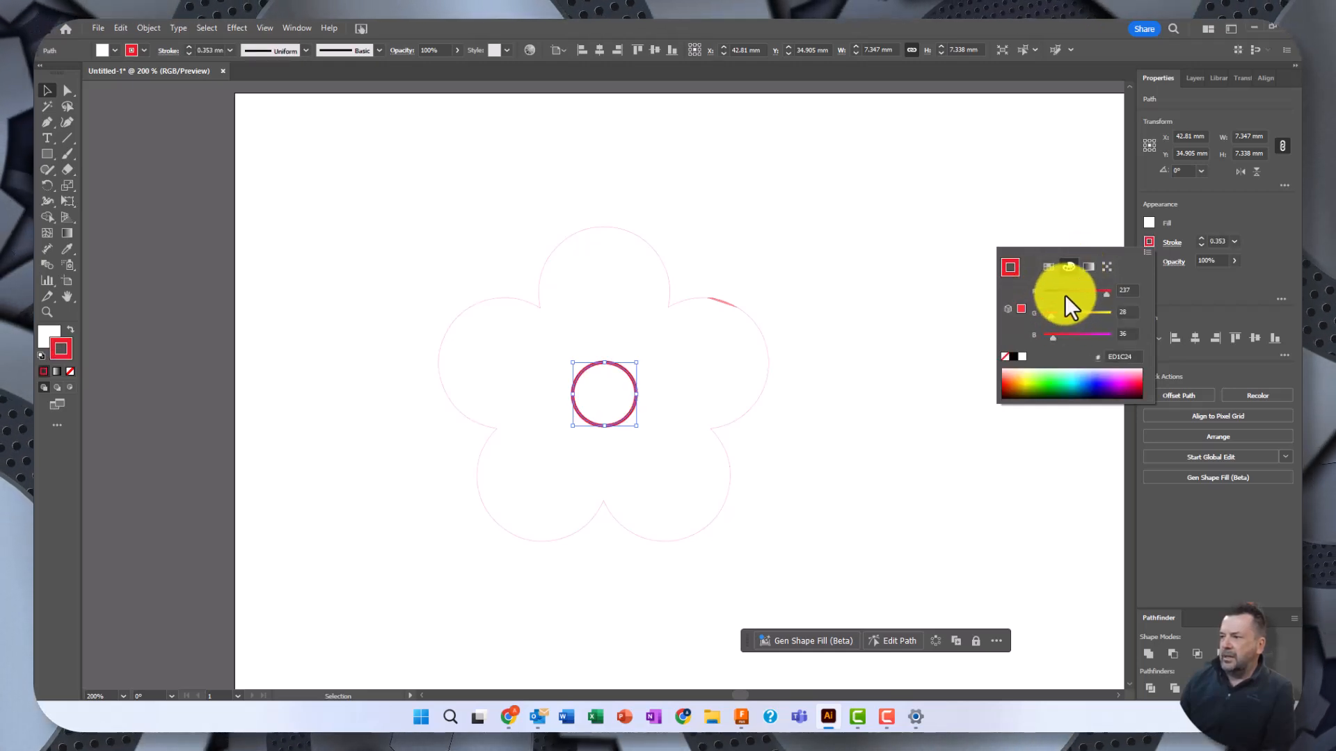
left_click_drag(1105, 295, 1121, 295)
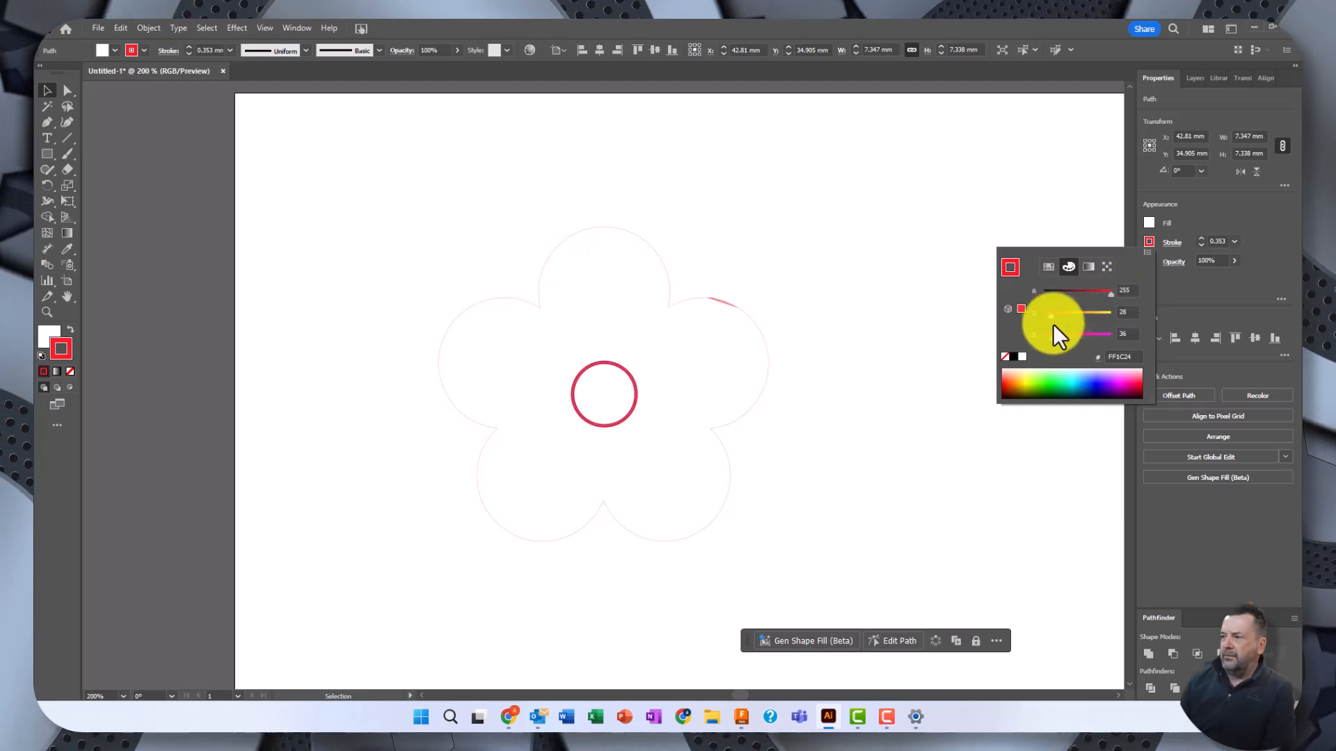
left_click_drag(1050, 317, 1004, 320)
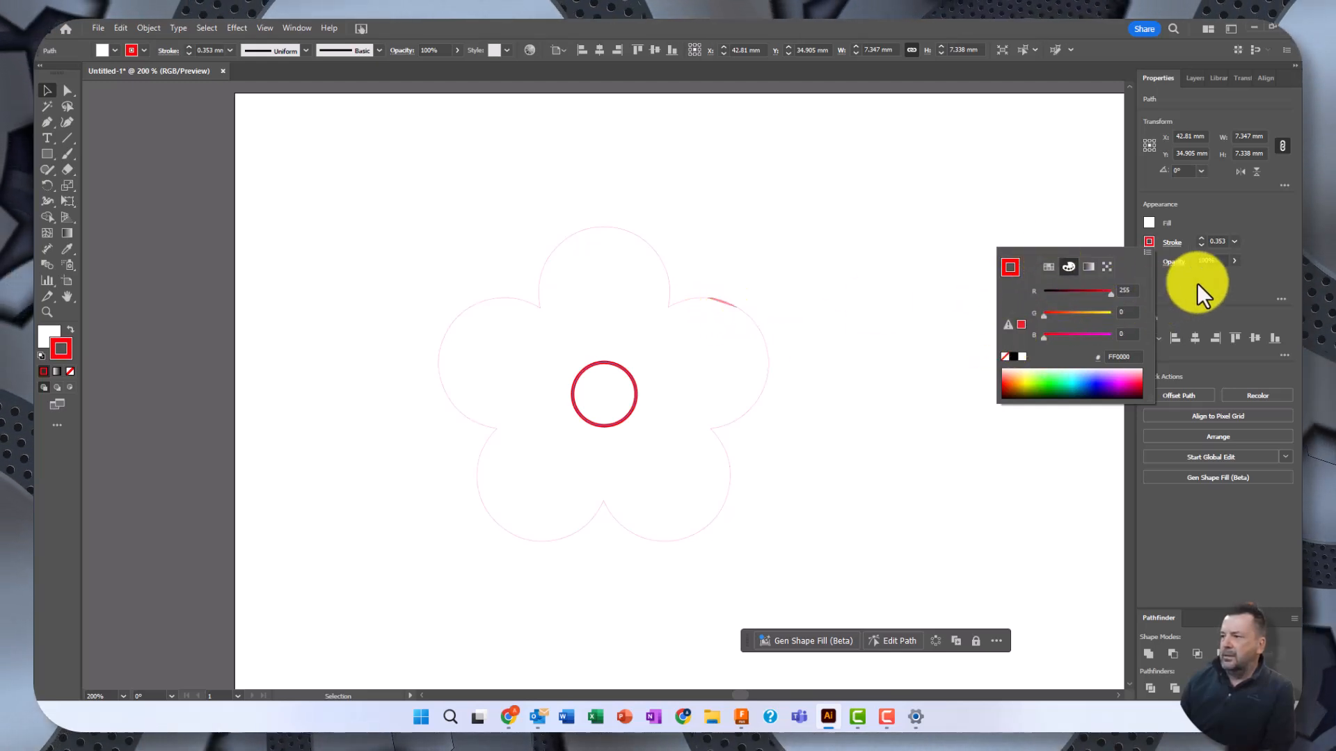
Set the centre circle's stroke weight to 0.01 mm.
left_click(1217, 241)
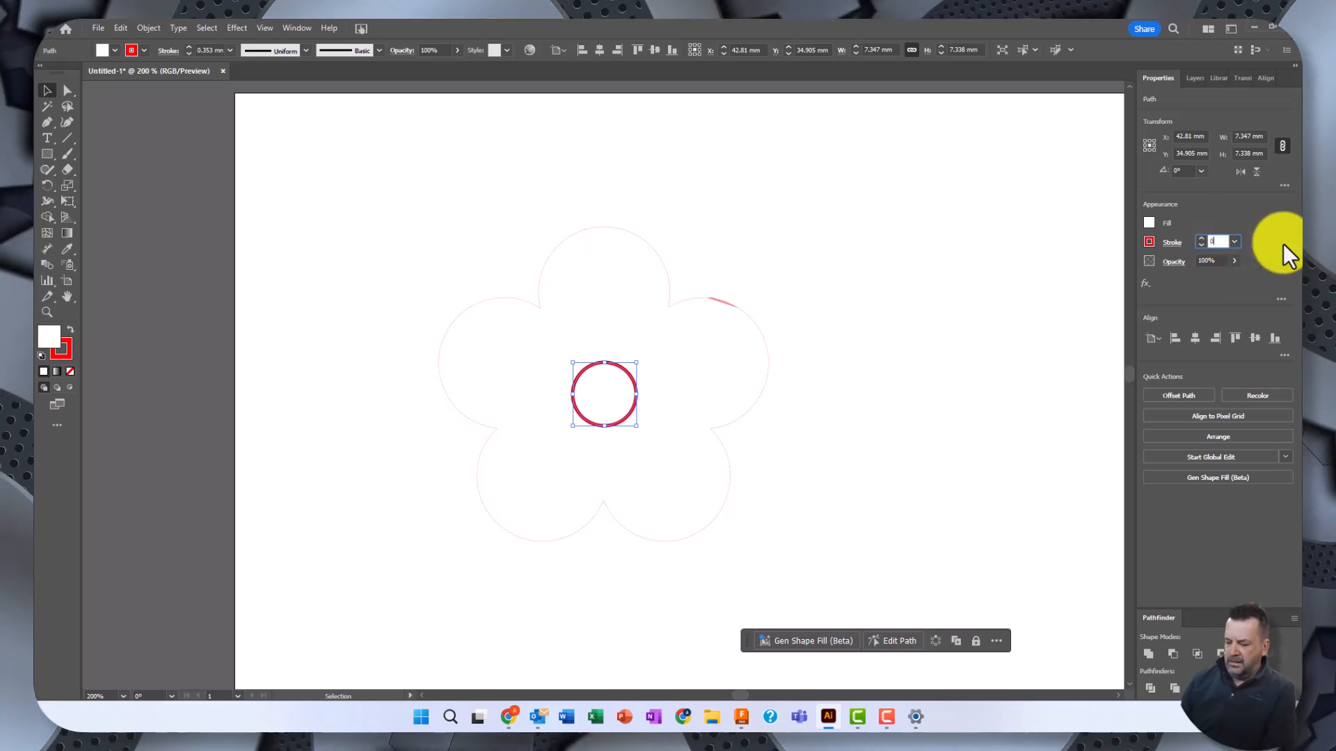
type("0.01")
key("Return")
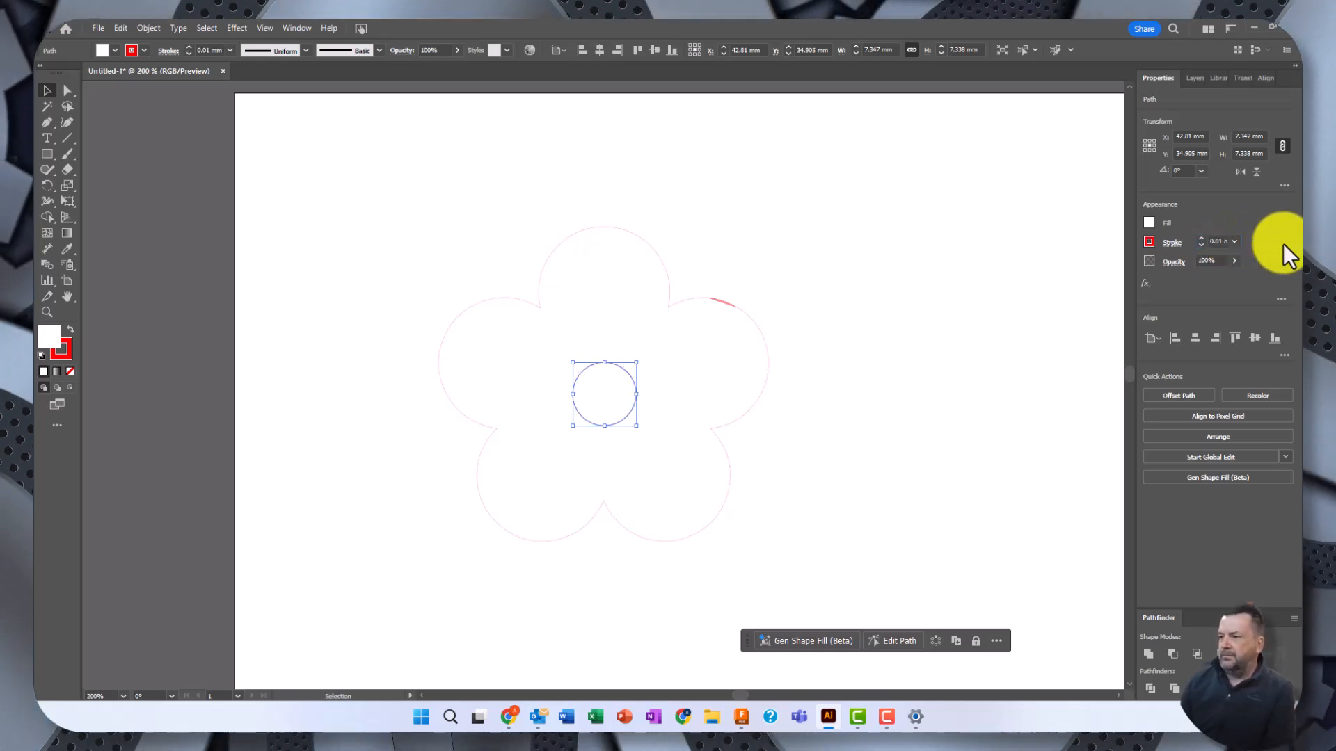
left_click(759, 285)
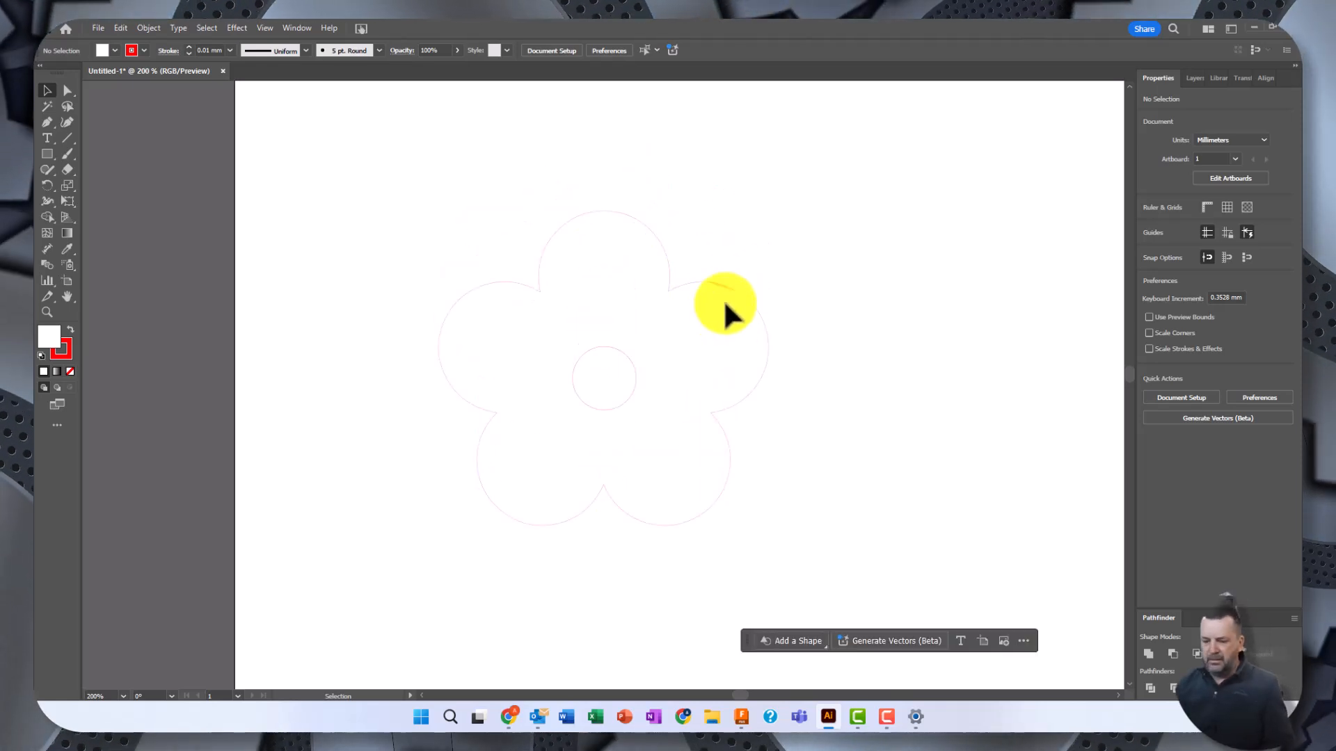
Examine the thick red sliver on the flower's upper-right petal up close and check which object it belongs to.
key("ctrl+equal")
key("ctrl+equal")
key("ctrl+equal")
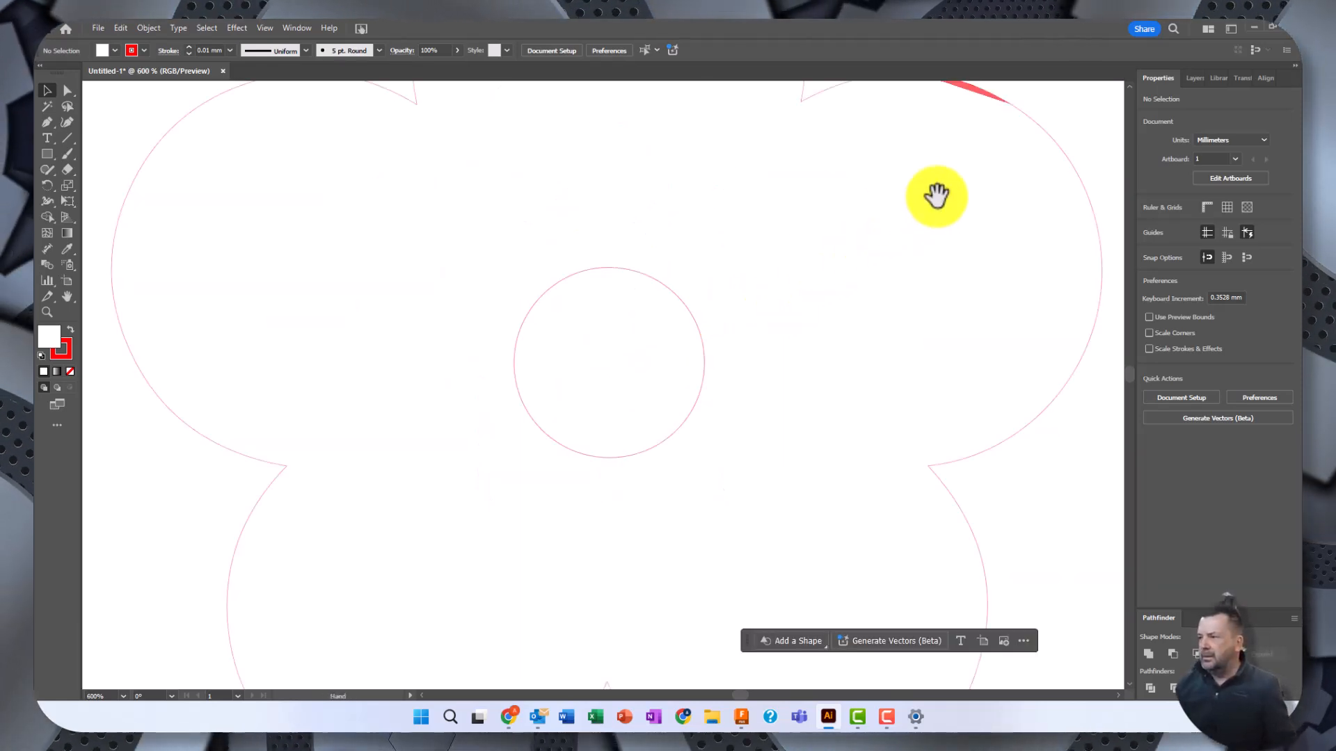
left_click_drag(939, 184, 662, 219)
left_click(1014, 414)
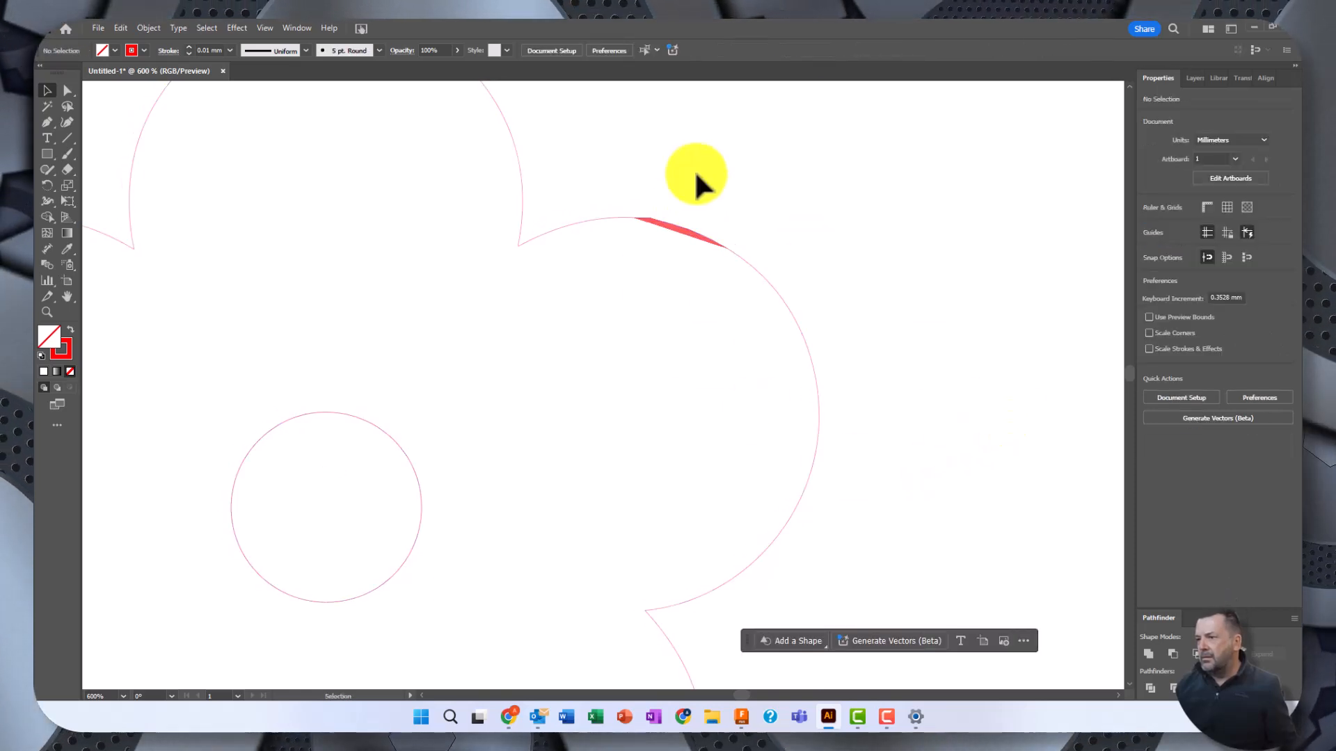
scroll(636, 211, "up", 5)
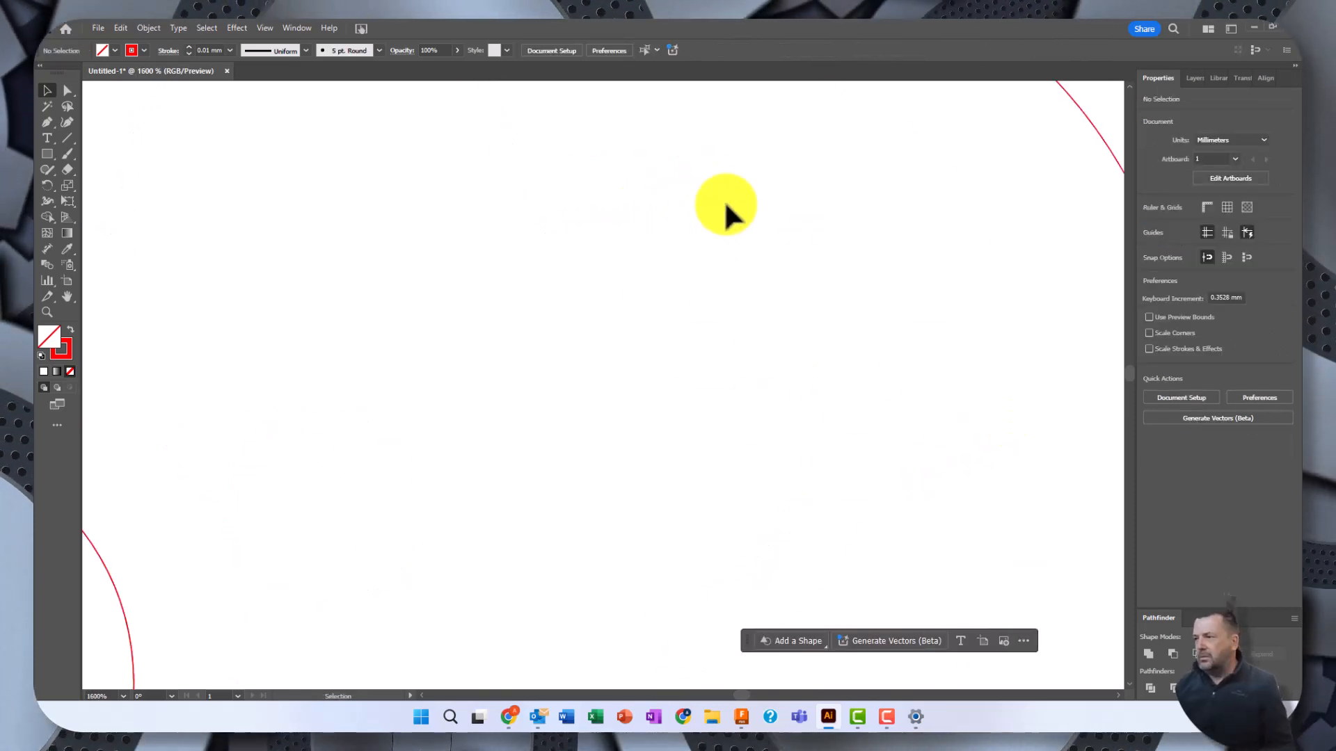
left_click_drag(830, 195, 543, 614)
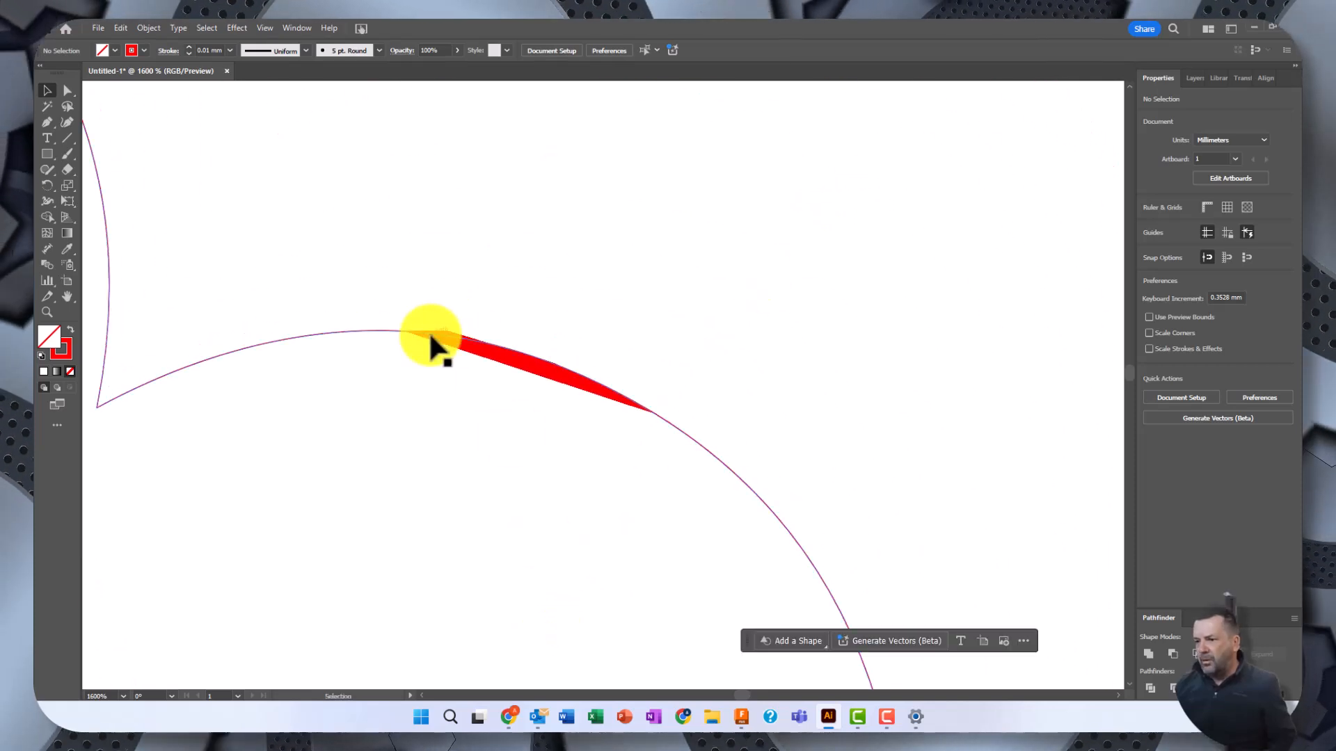
left_click(454, 342)
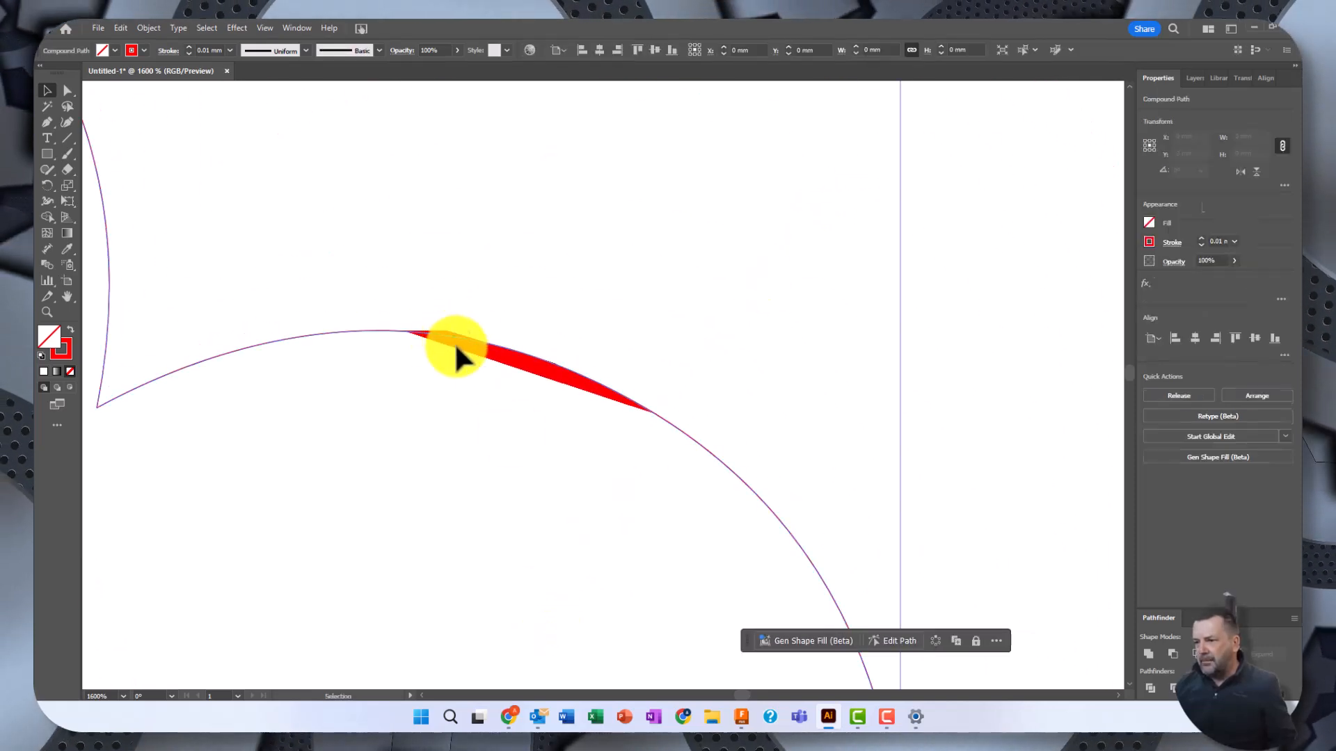
key("ctrl+shift+a")
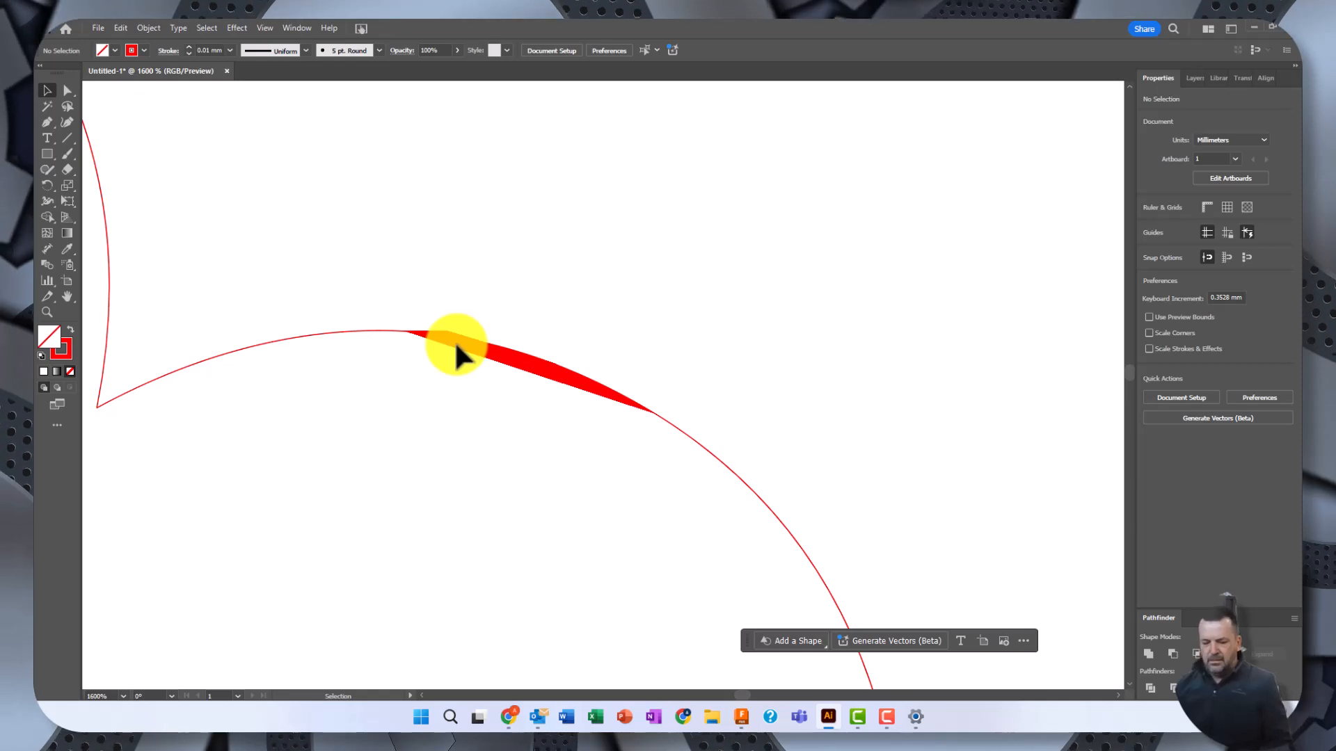
key("ctrl+minus")
key("ctrl+minus")
key("ctrl+minus")
key("ctrl+minus")
key("ctrl+minus")
key("ctrl+minus")
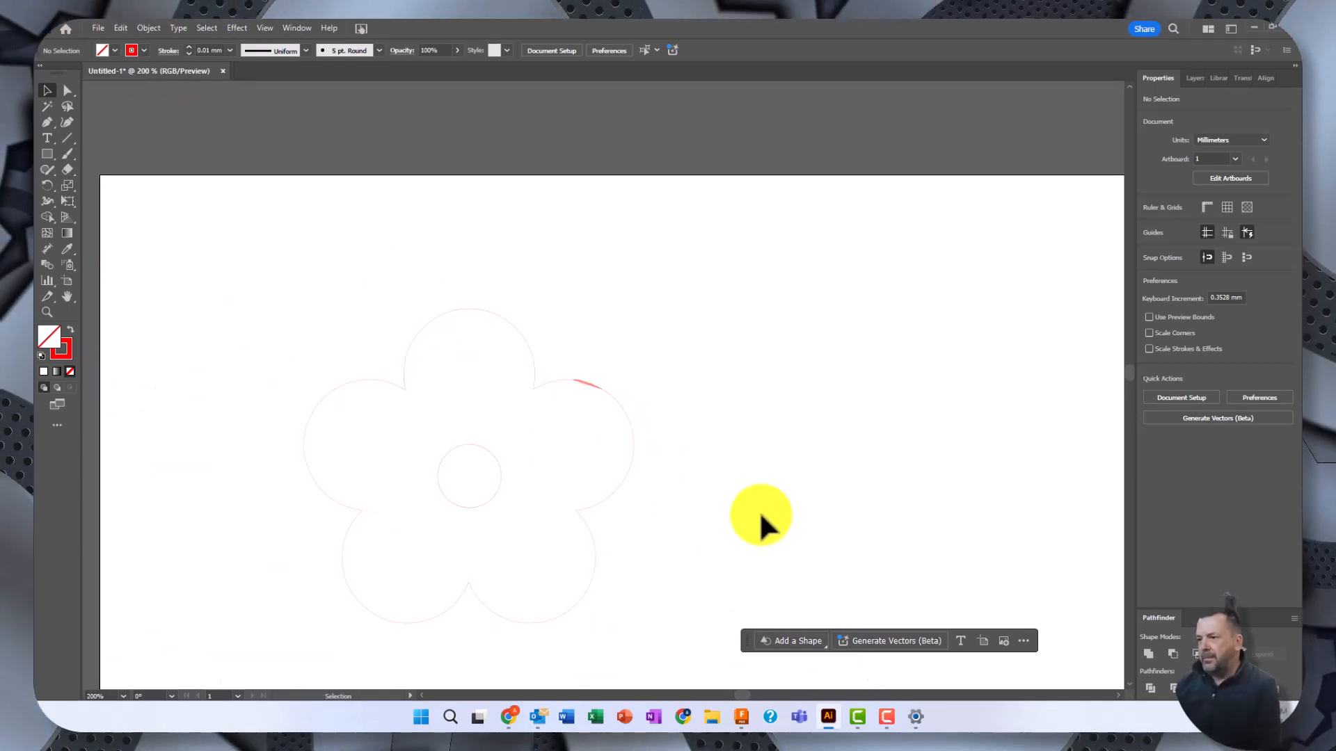
Release the flower's compound path into separate paths.
left_click(429, 317)
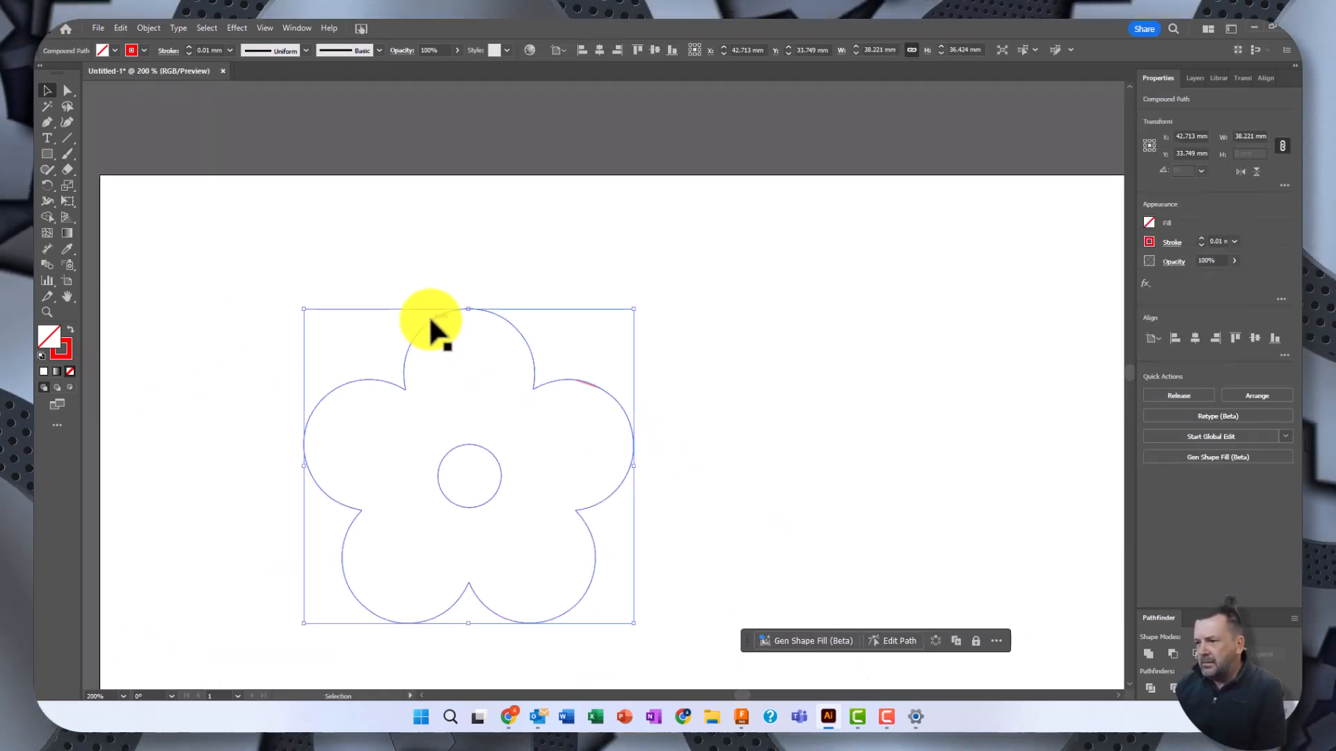
right_click(430, 318)
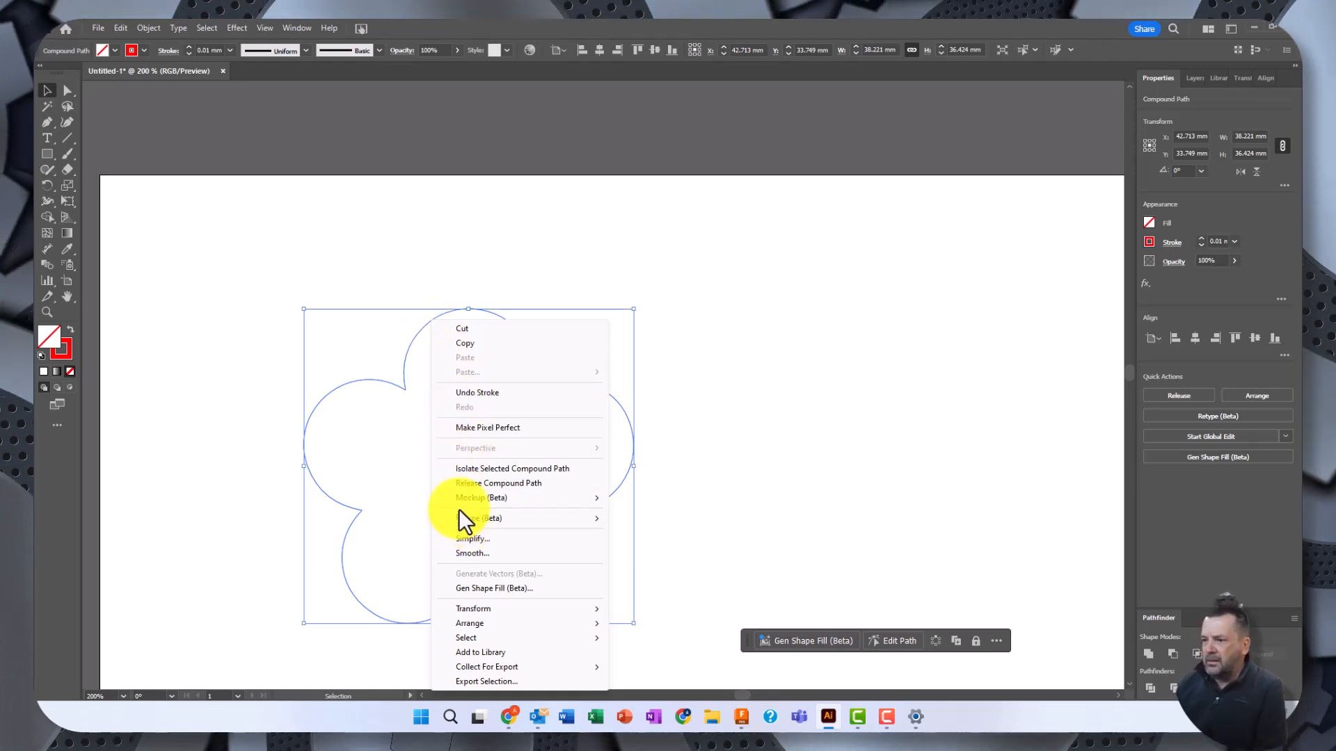
left_click(474, 483)
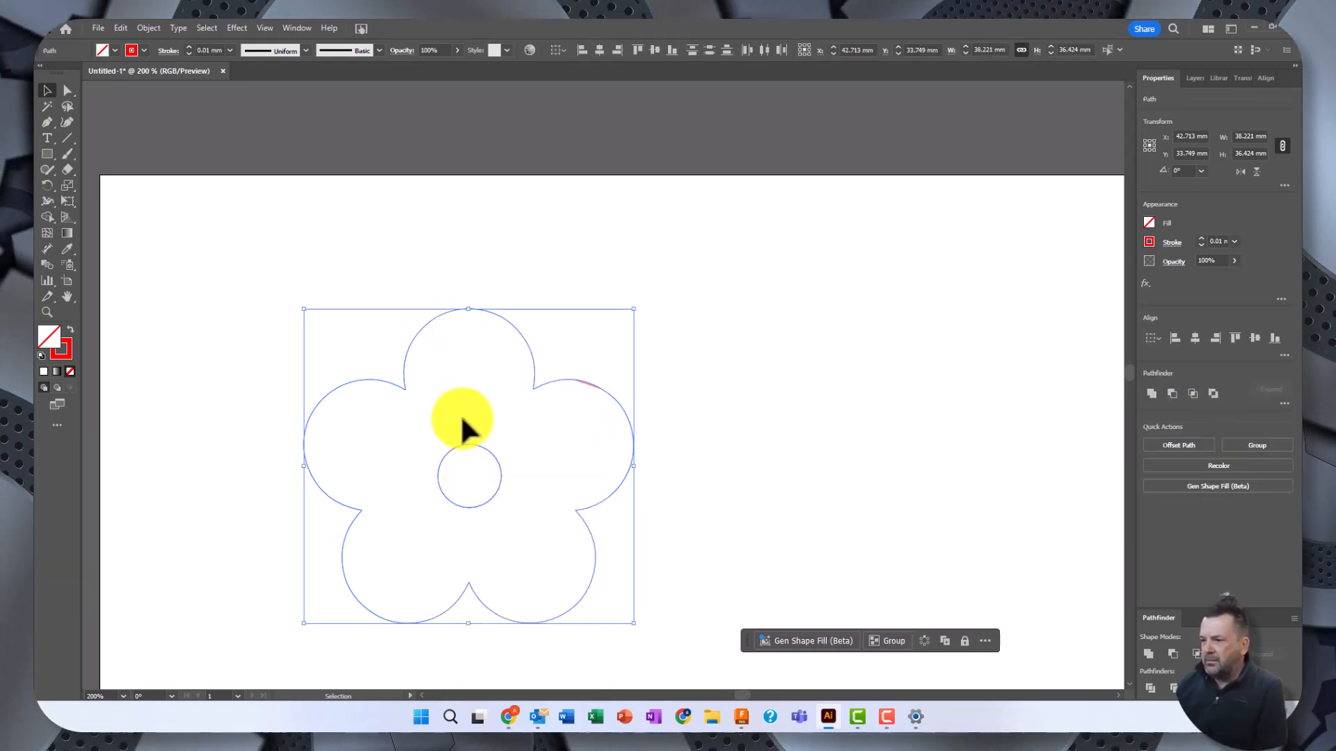
Move the released flower paths to the right, clear of the original centre circle, and delete the duplicate circle inside the flower.
left_click_drag(401, 379, 644, 352)
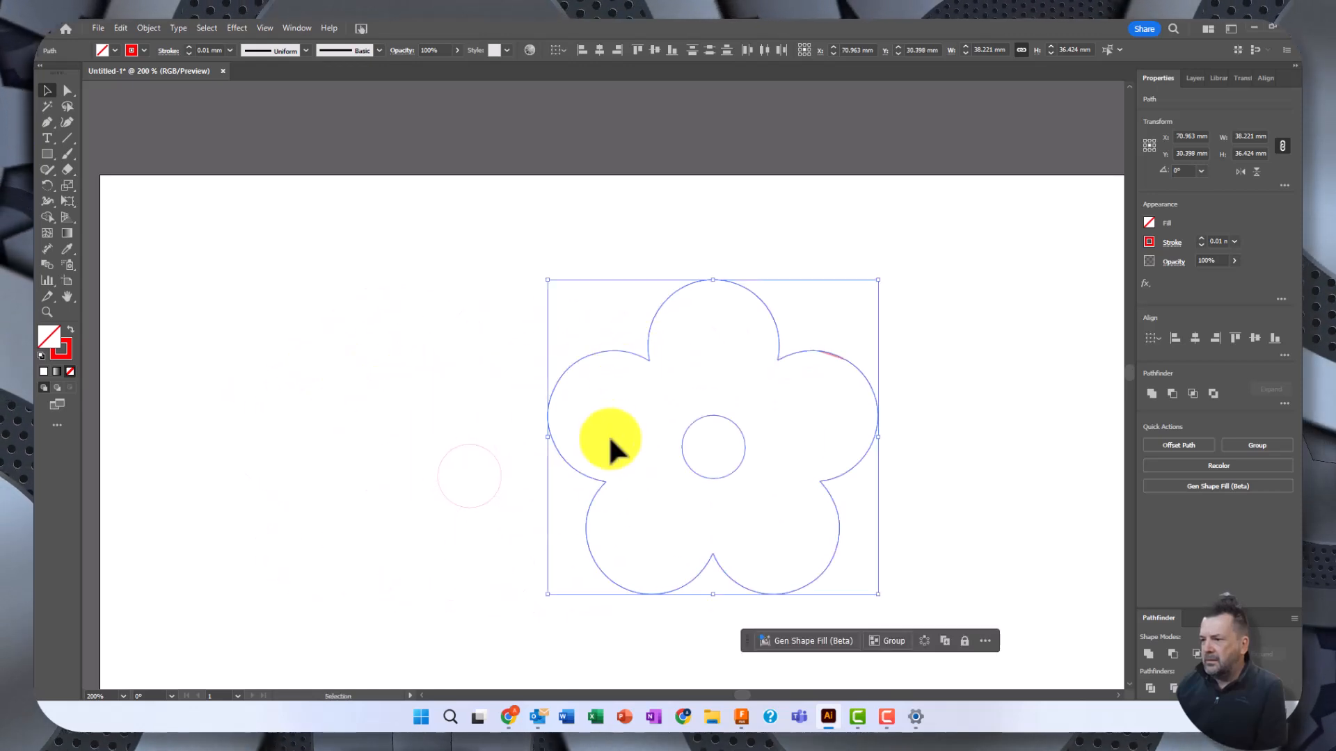
left_click(989, 509)
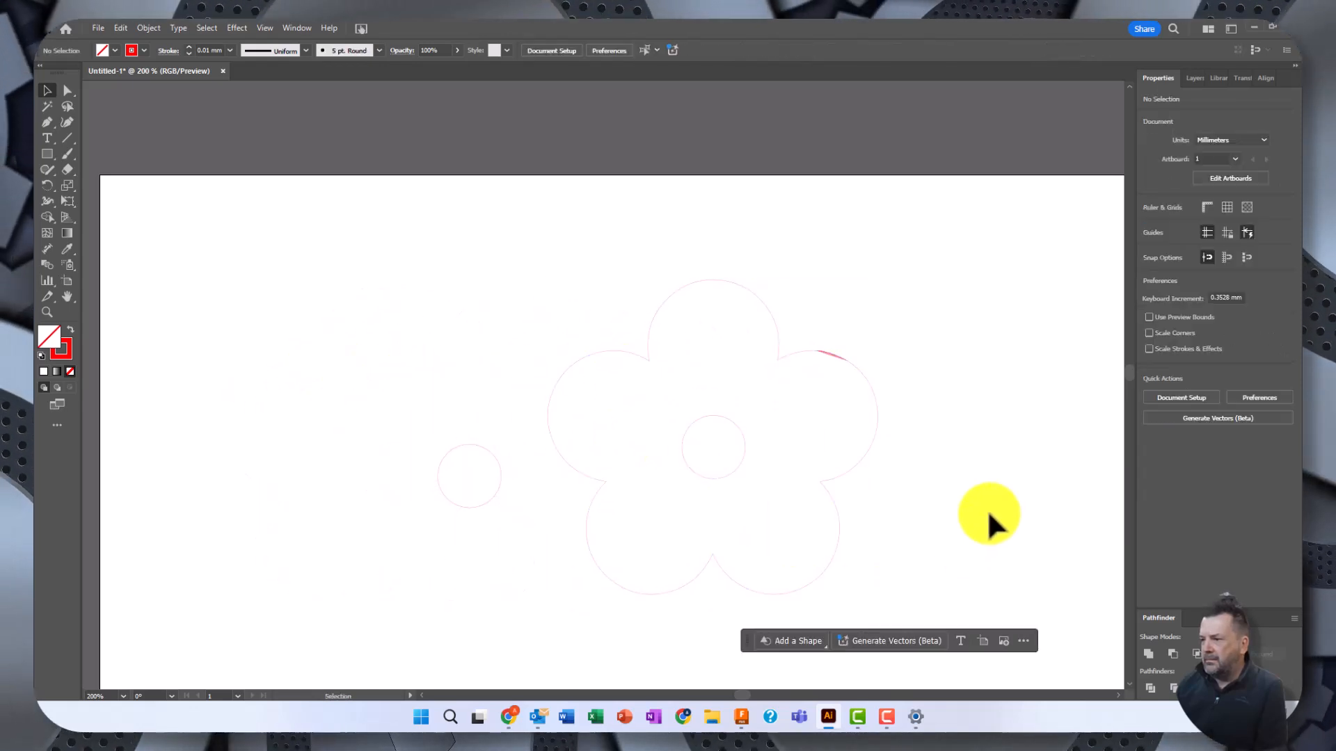
left_click(690, 466)
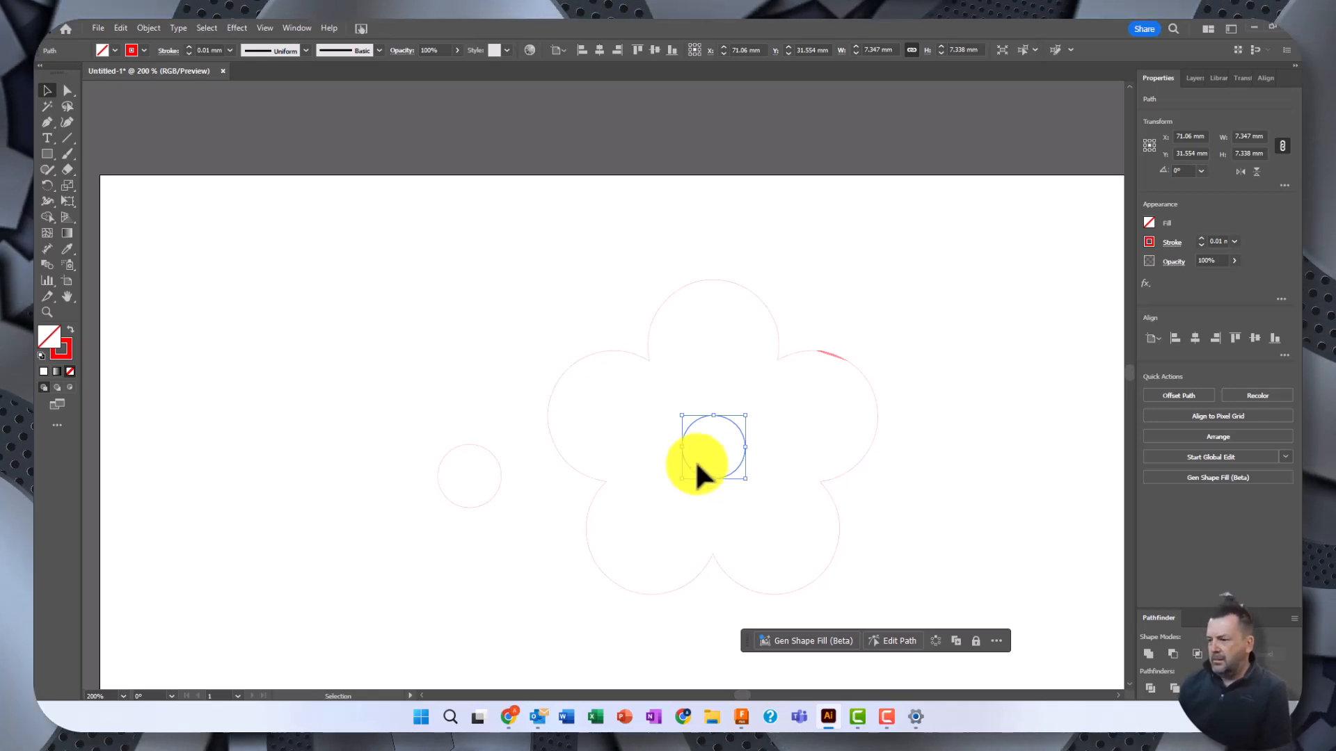
key("Delete")
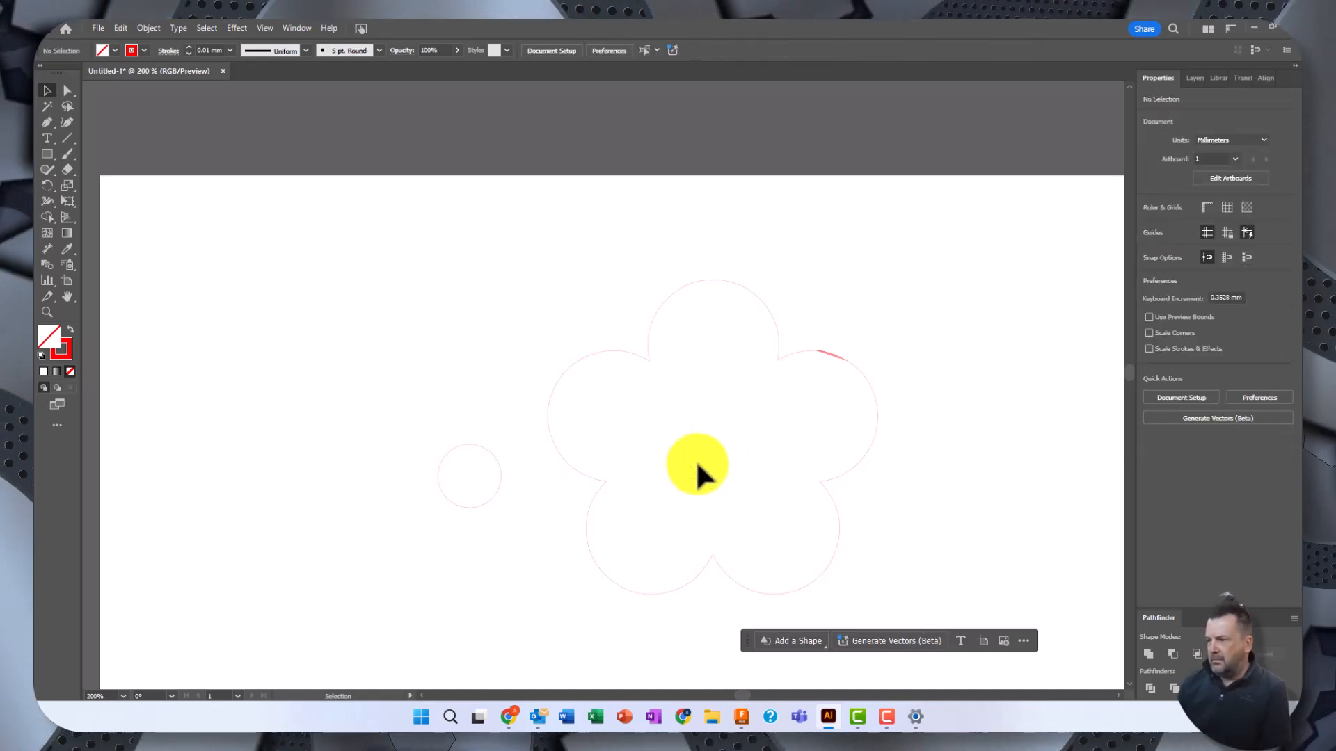
Select the flower path at the red sliver on its upper-right petal and check which commands are available for it.
left_click(820, 354)
right_click(820, 354)
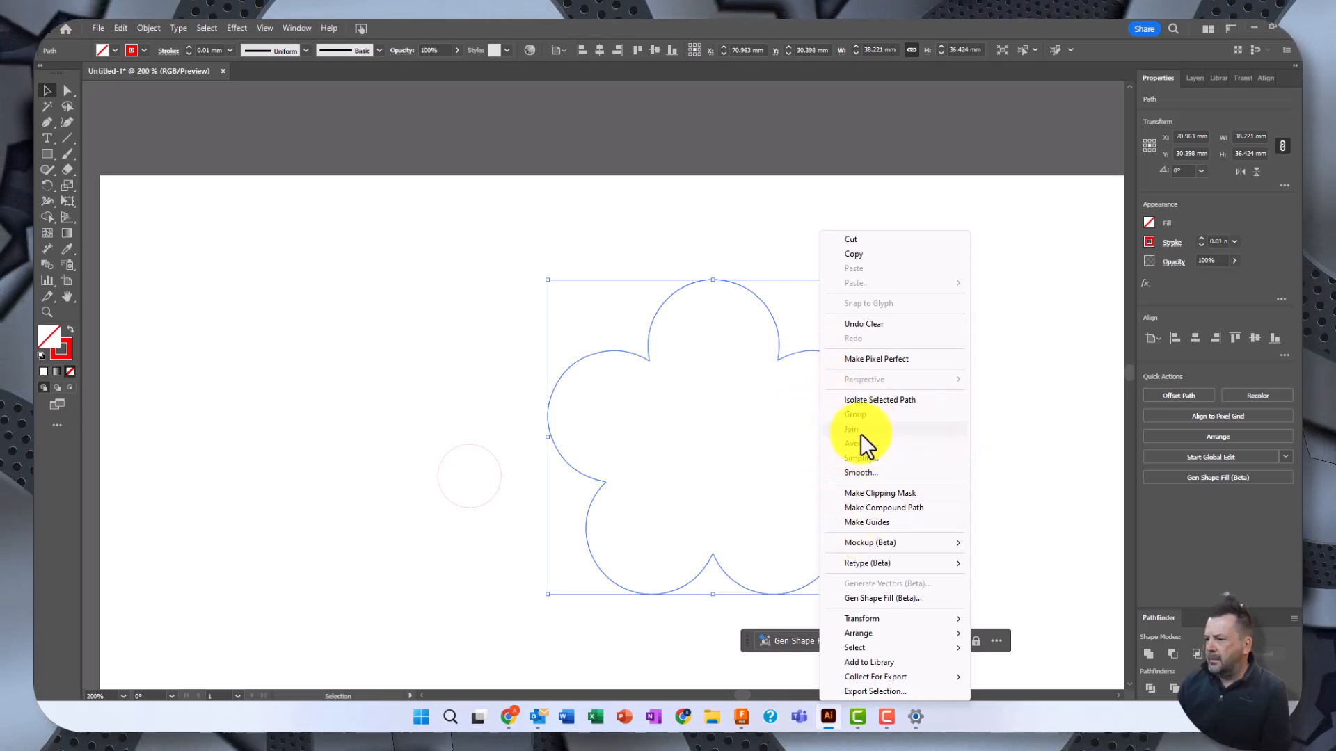
left_click(1037, 437)
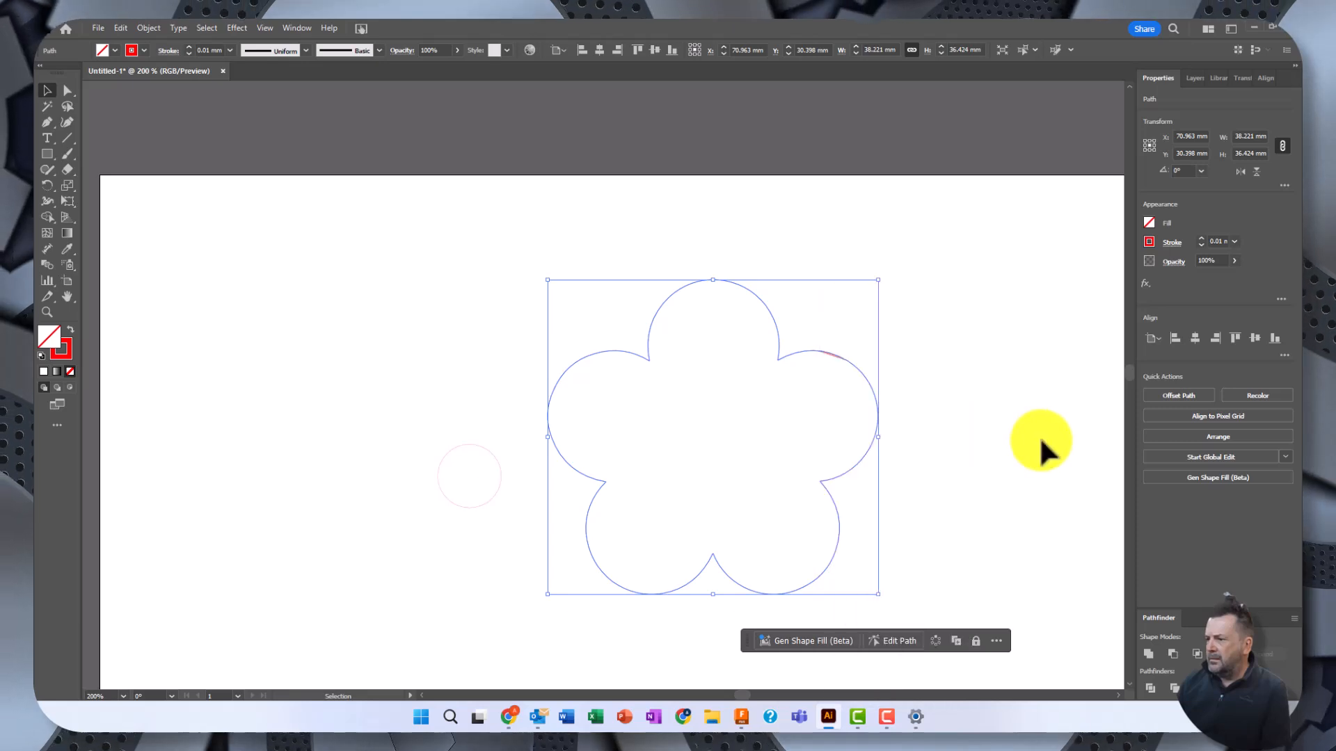
left_click(825, 355)
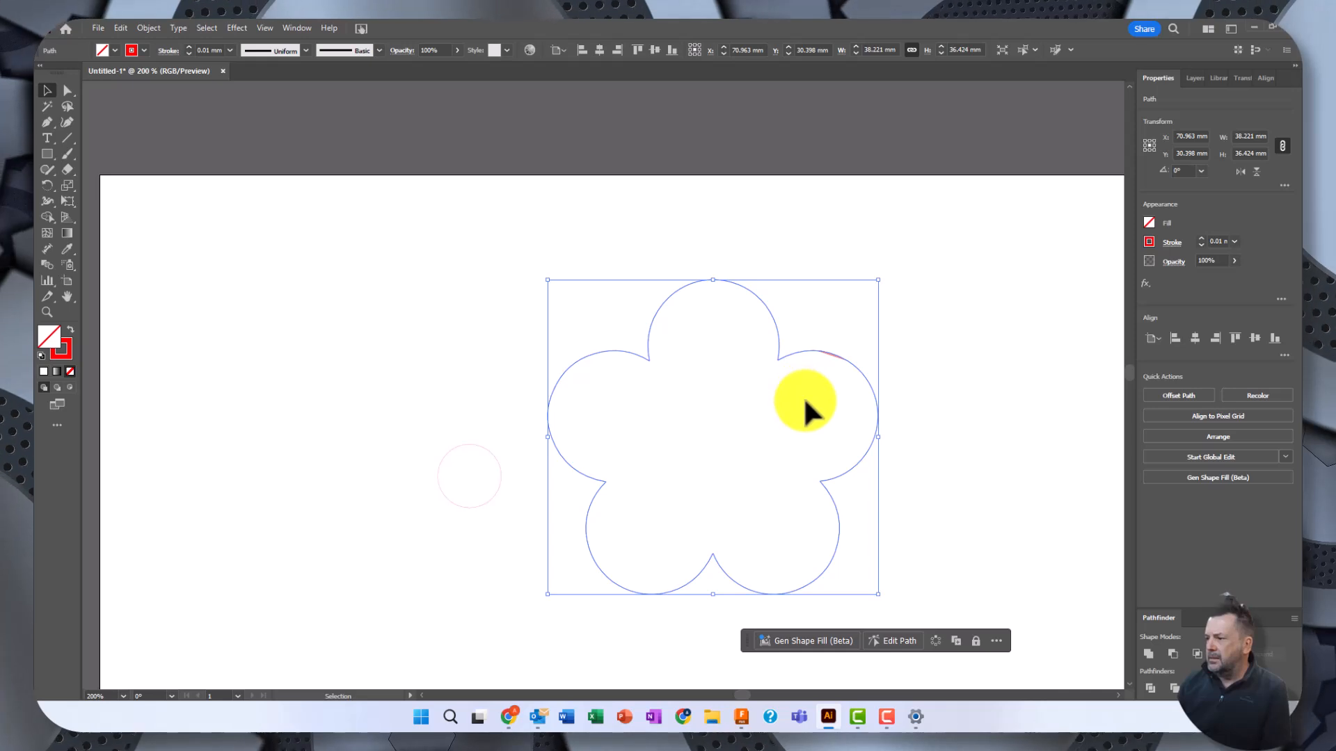
left_click(753, 424)
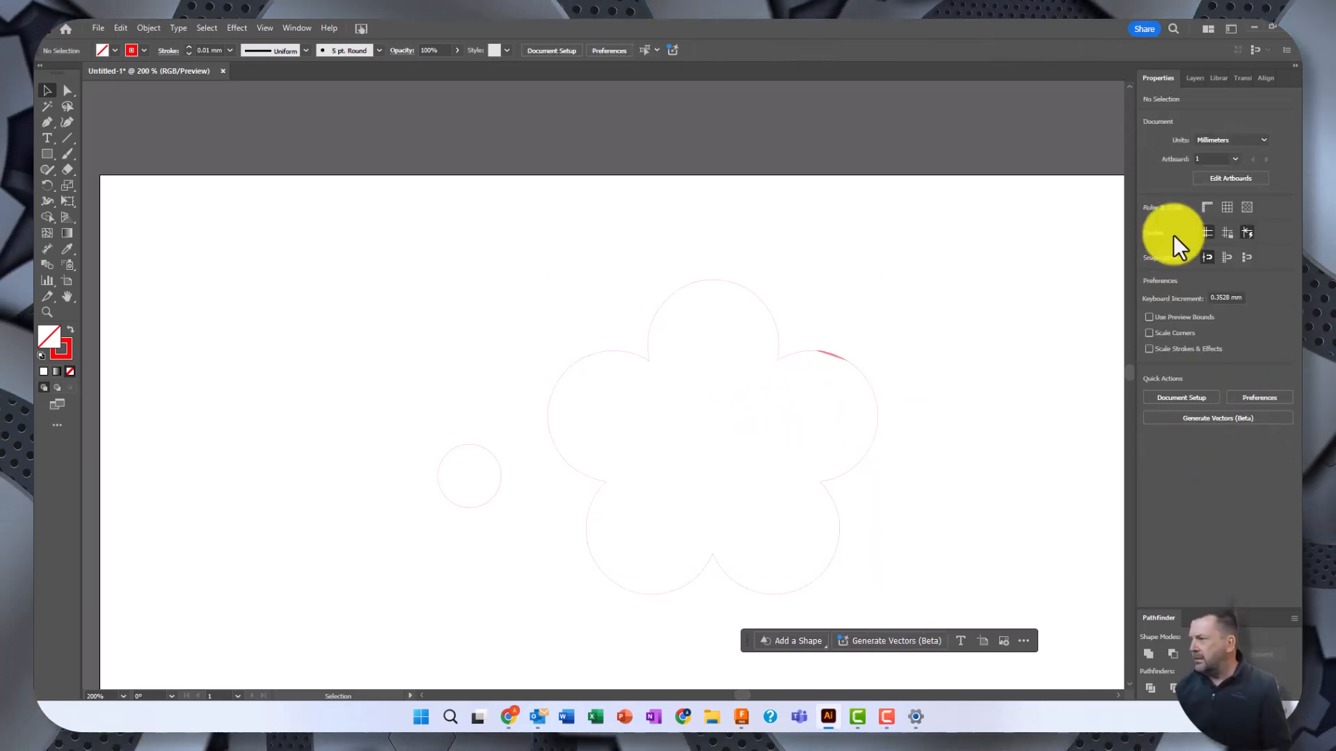
List the paths in Layer 1 and toggle their visibility to identify which object each one is.
left_click(1196, 79)
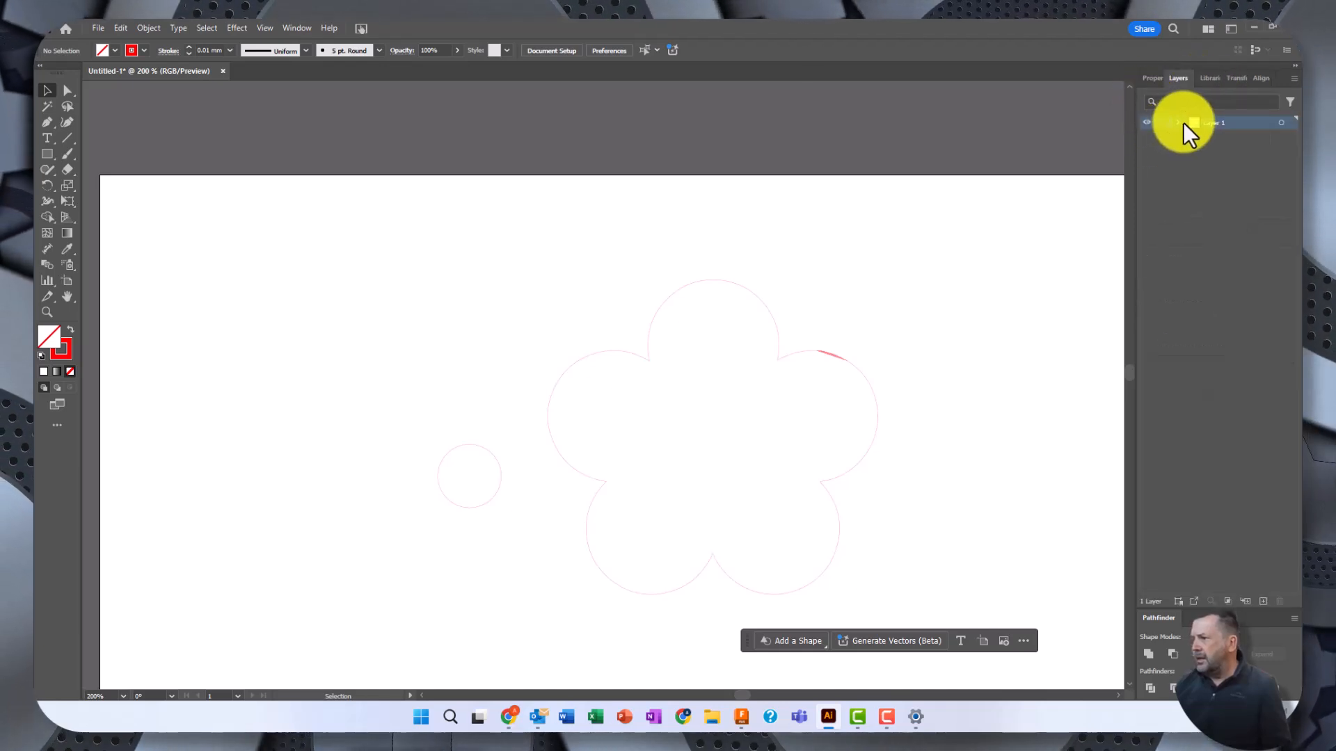
left_click(1177, 122)
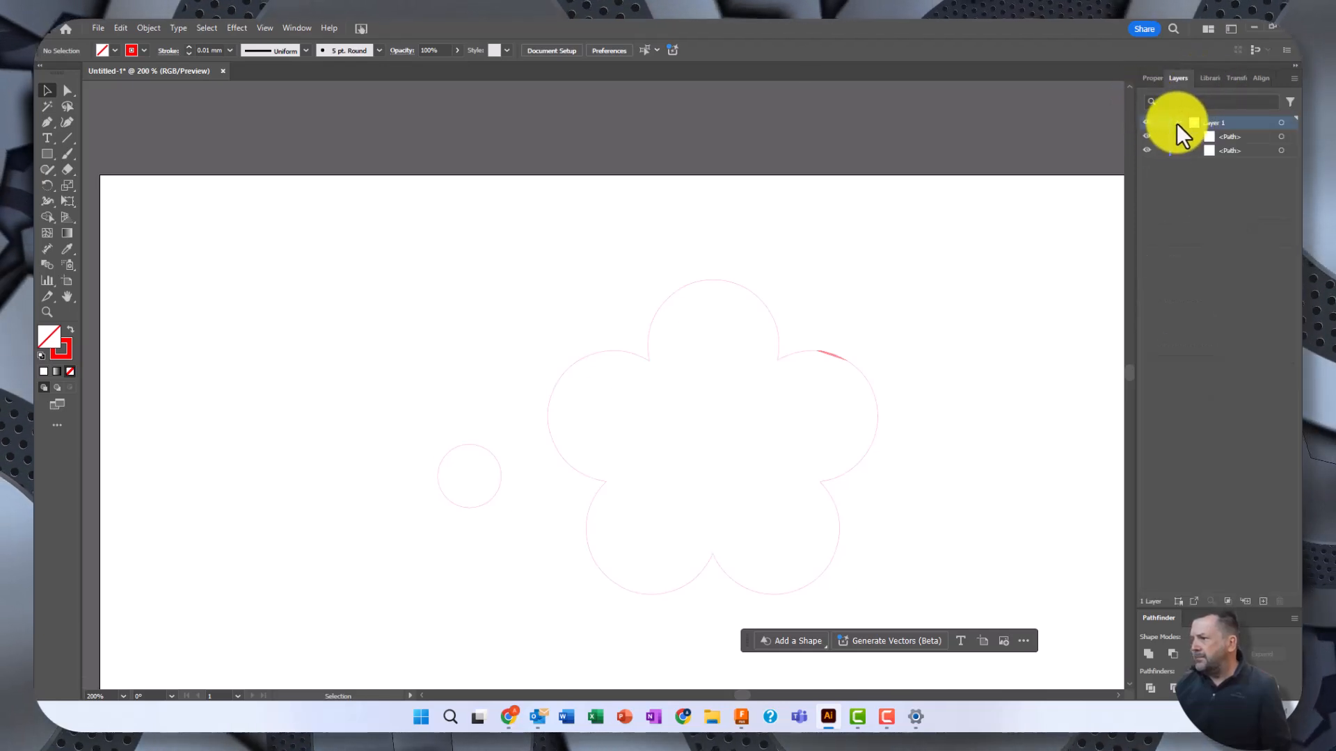
left_click(1208, 150)
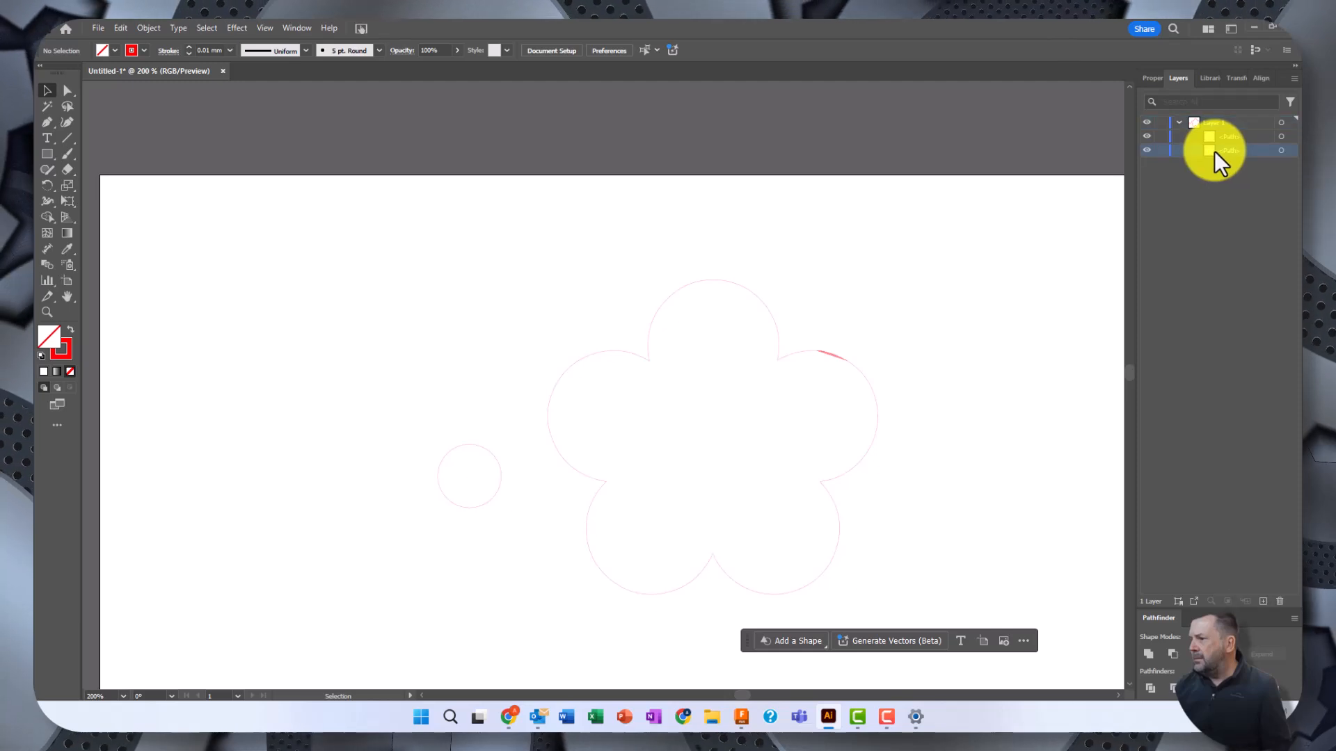
left_click(1148, 149)
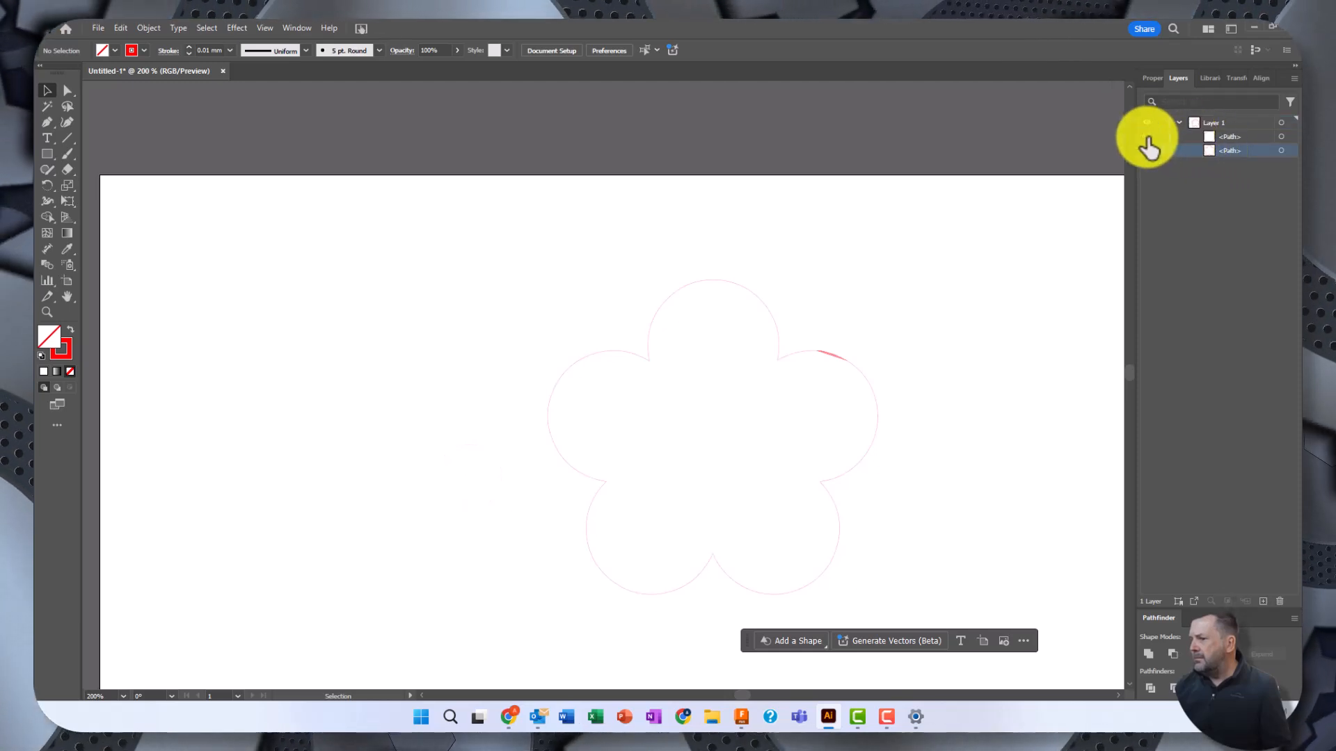
left_click(1148, 149)
left_click(1148, 149)
left_click(1147, 138)
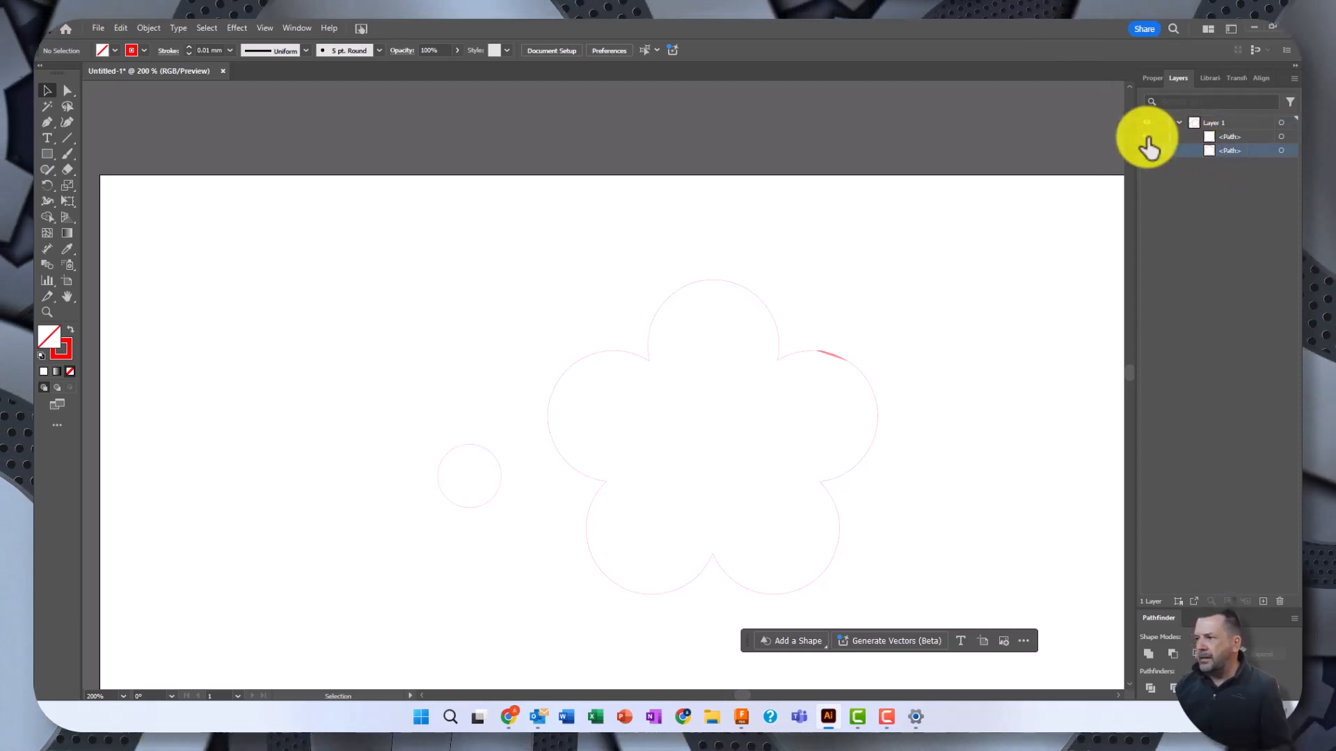
Toggle the visibility of the lower path and move the flower outline back around the small centre circle.
left_click(1148, 150)
left_click(1148, 151)
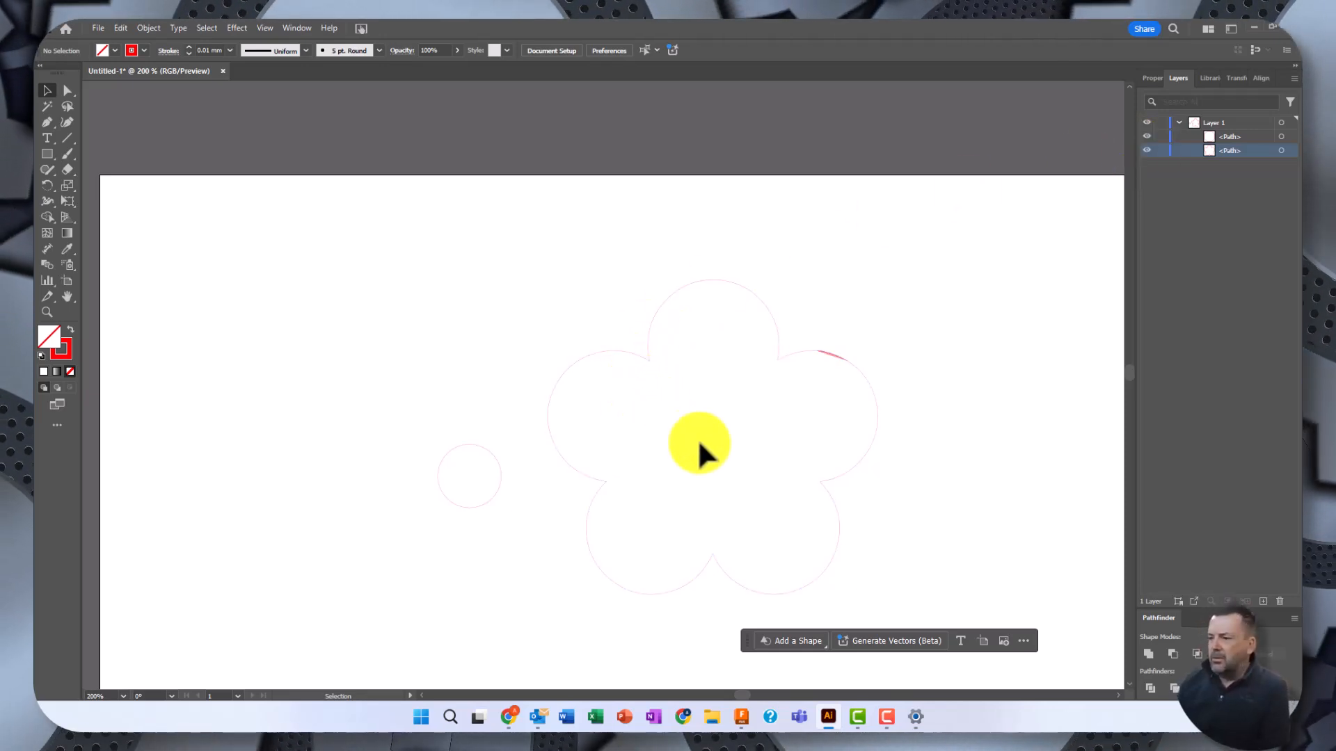
left_click_drag(648, 354, 404, 393)
left_click(762, 450)
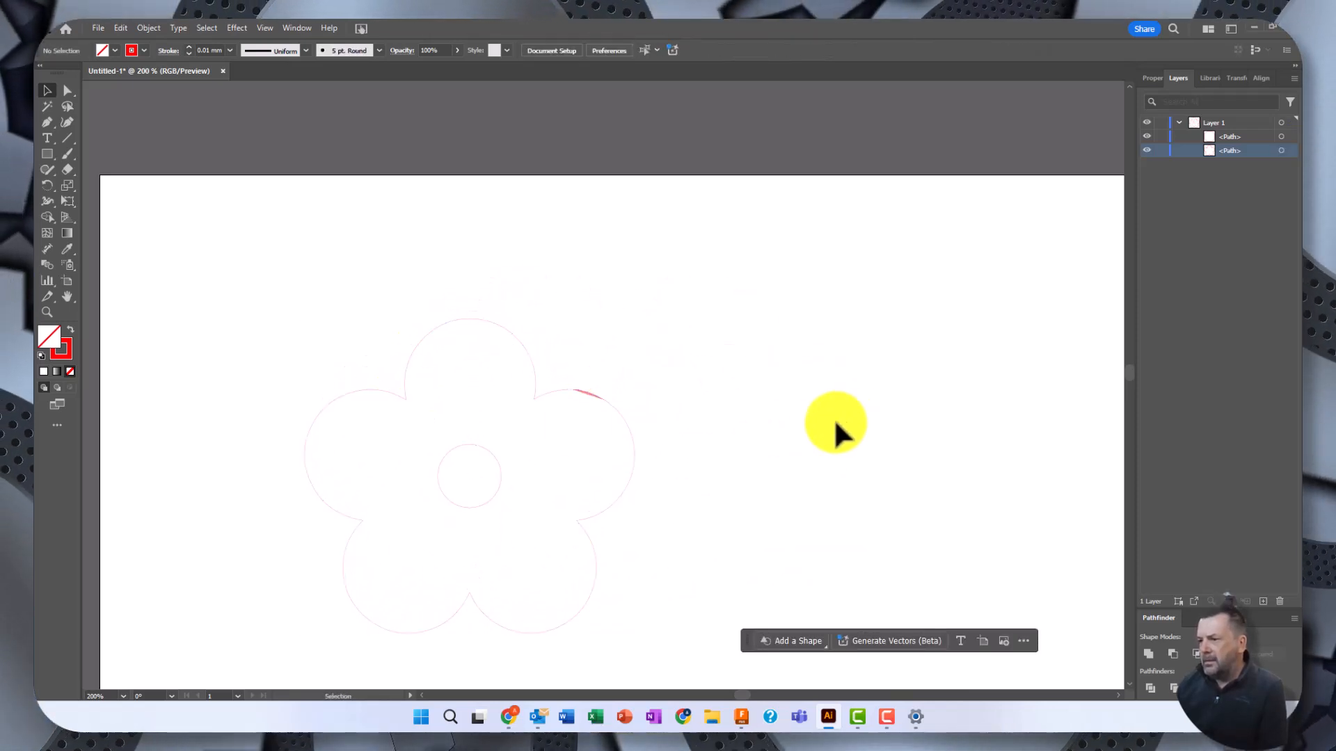
Examine the anchor points and handles around the red sliver on the flower's upper-right petal.
left_click(69, 93)
left_click(588, 400)
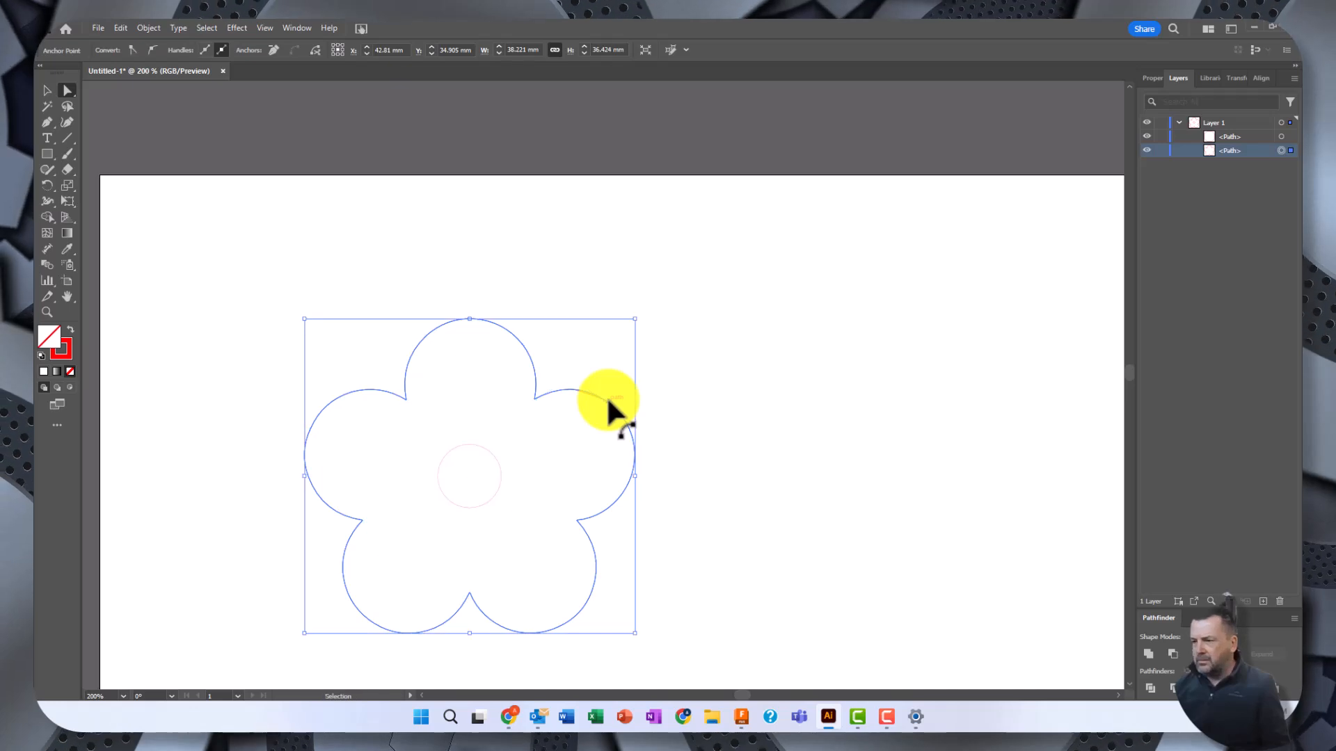
scroll(607, 395, "up", 8)
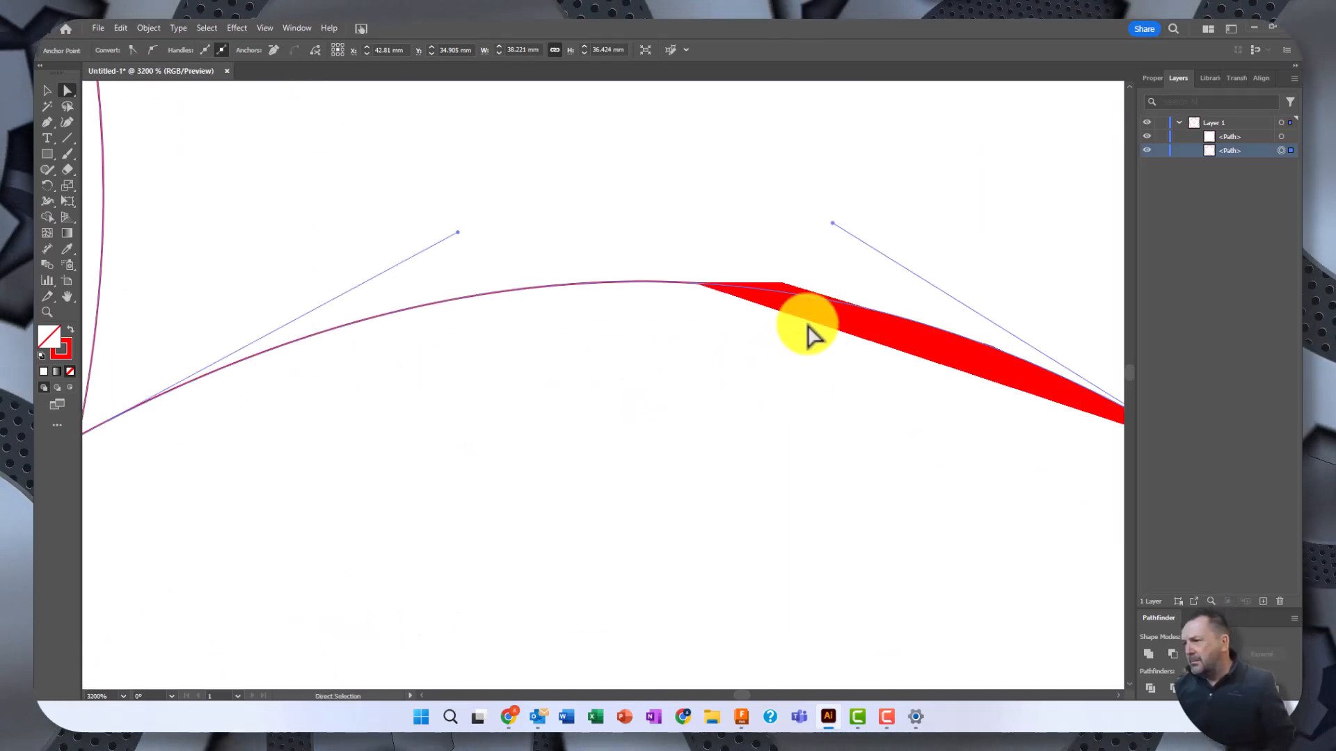
key("space")
left_click_drag(808, 322, 355, 287)
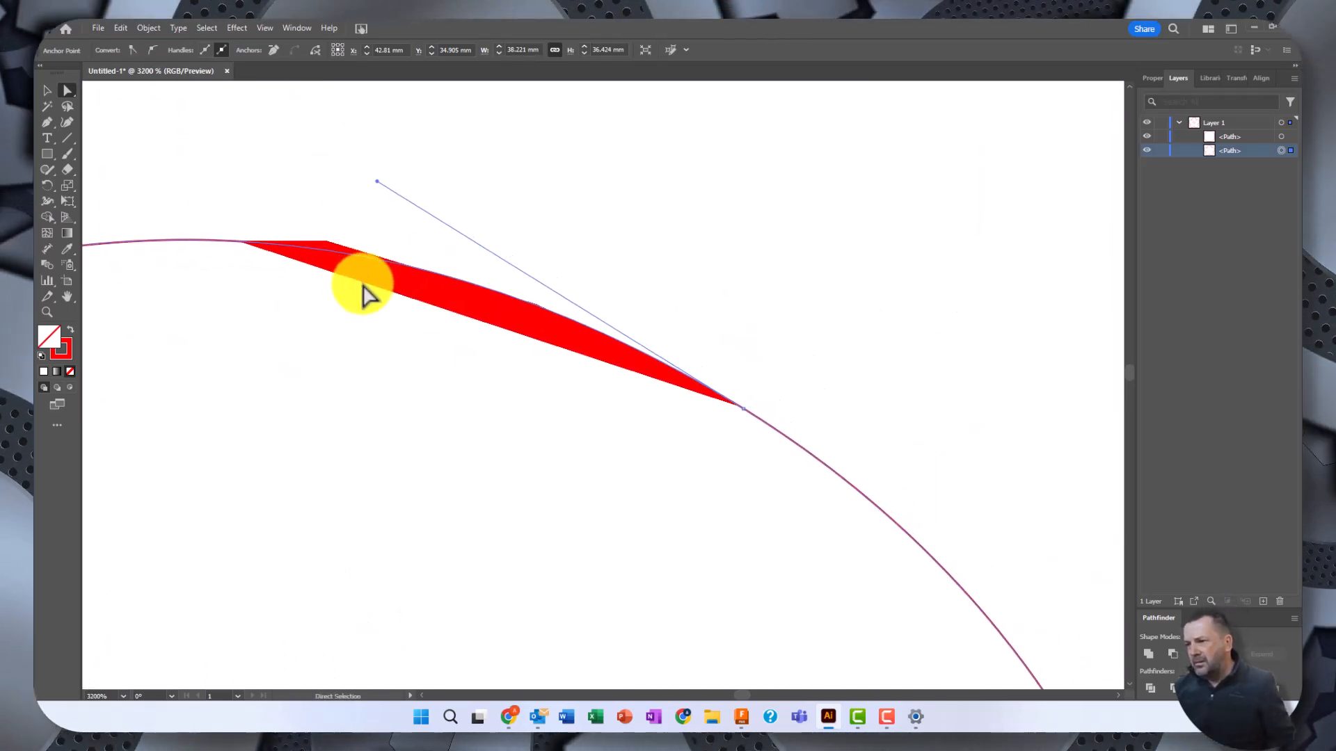
left_click(369, 275)
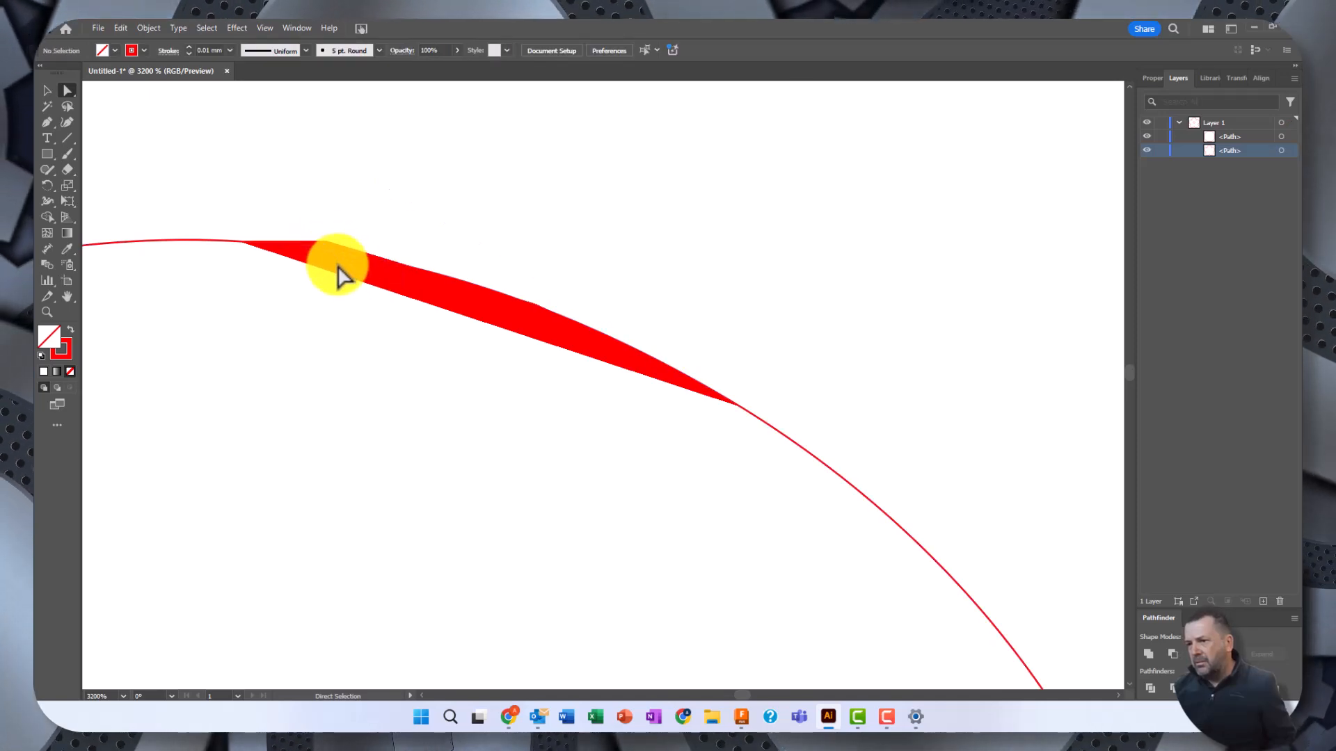
Recolour the flower outline's stroke green to test the sliver, and set the stroke back to red.
left_click(46, 92)
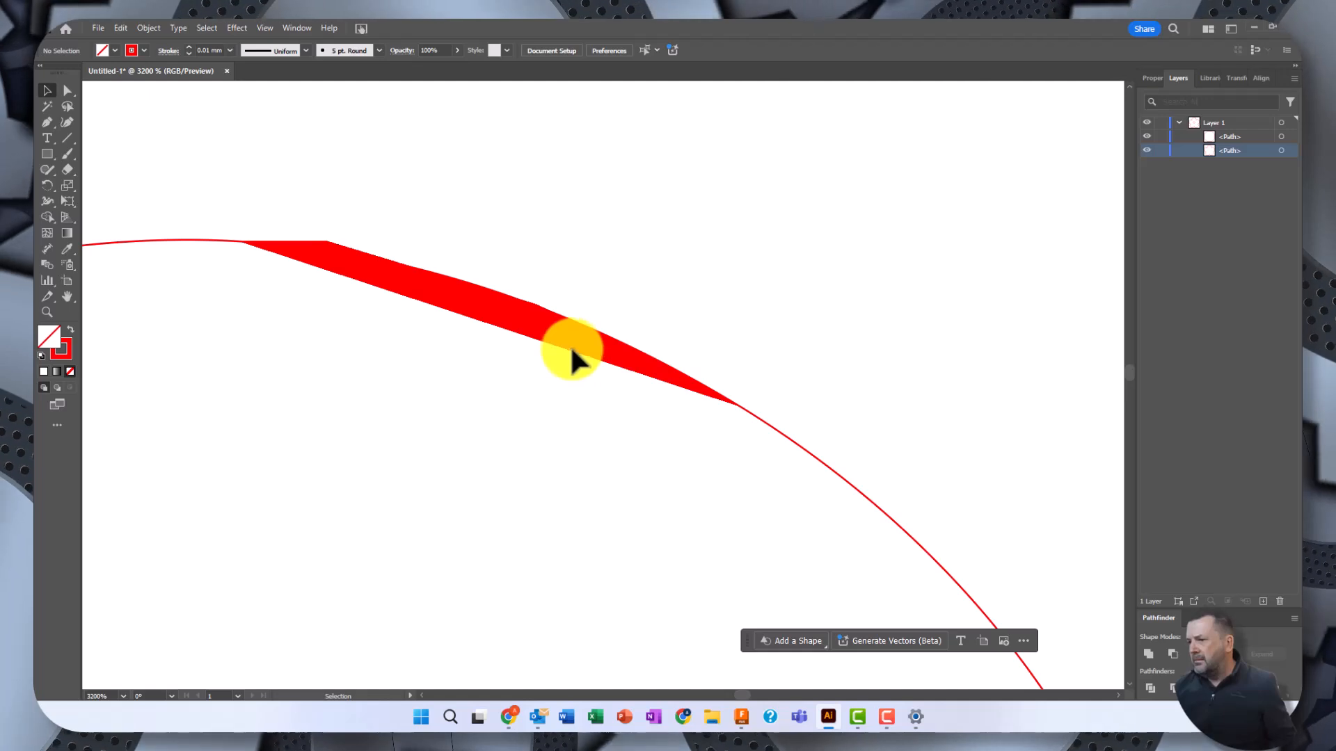
left_click(613, 348)
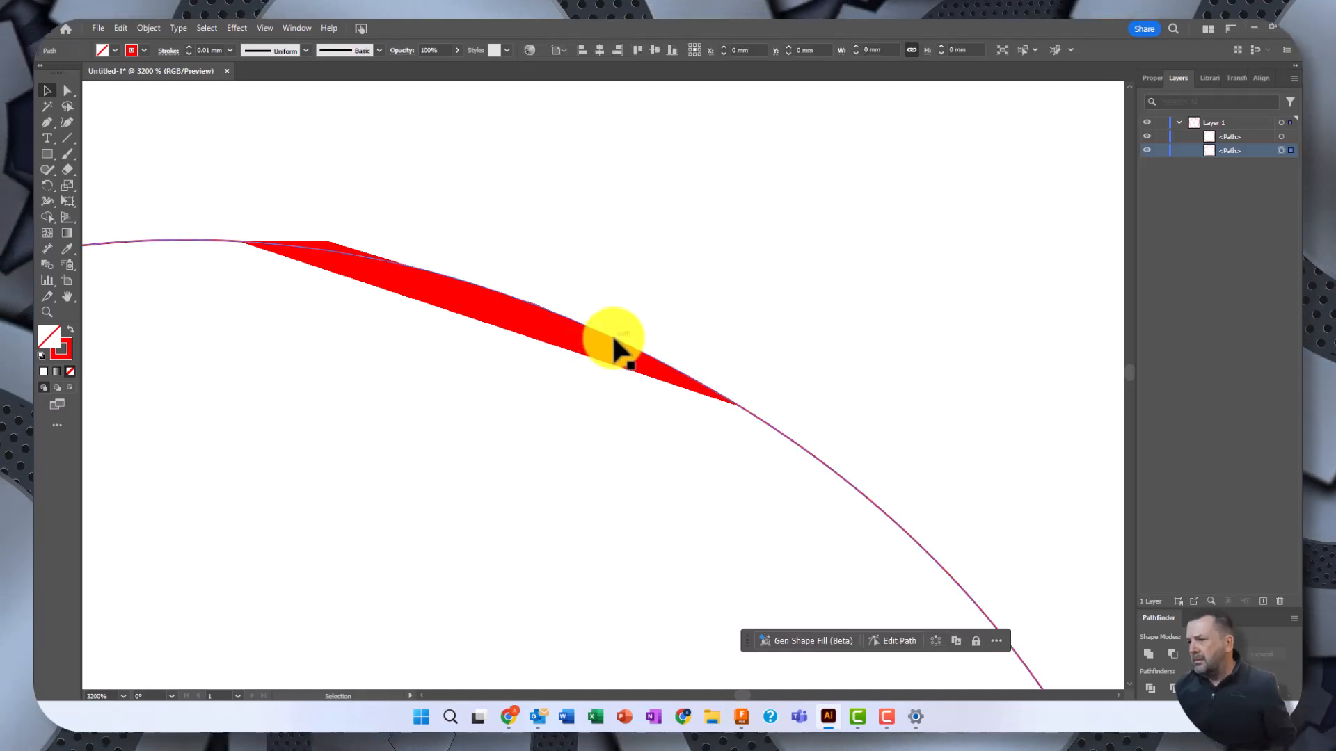
left_click(1149, 78)
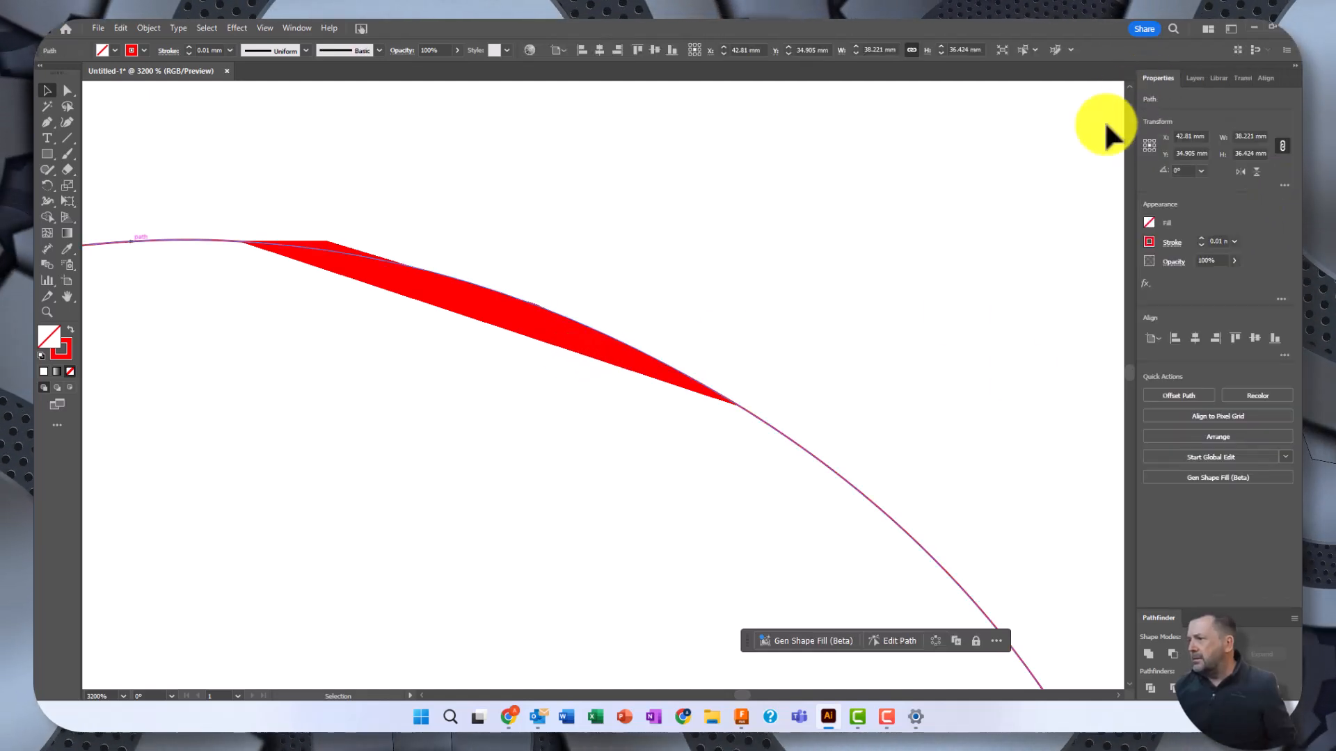
left_click(1149, 243)
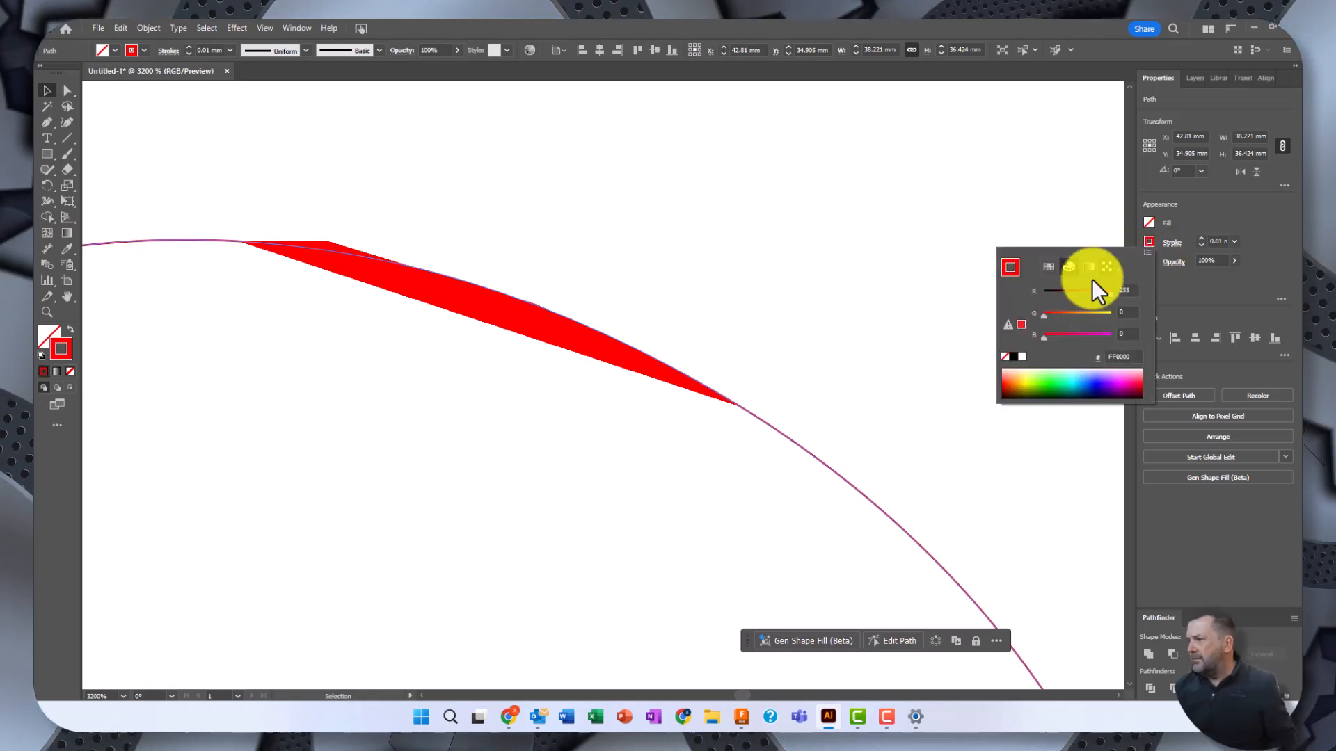
left_click(1053, 388)
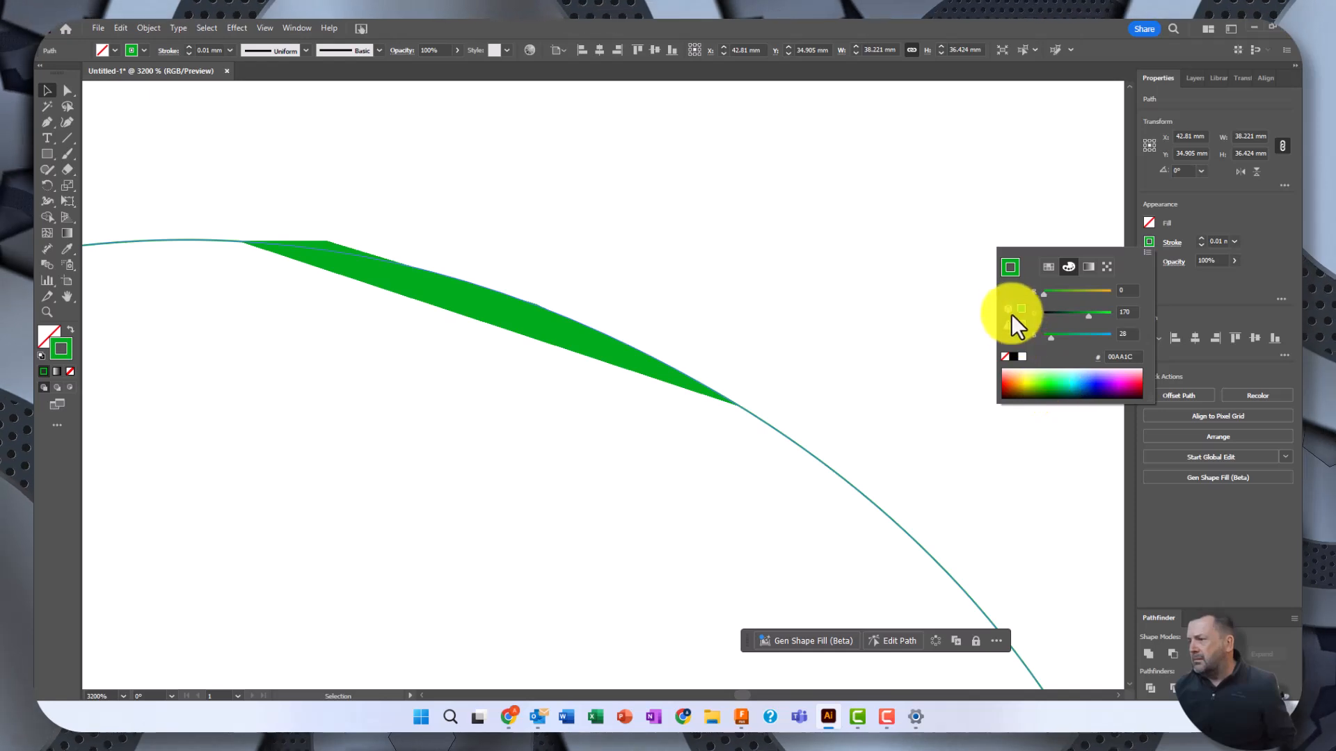
mouse_move(1089, 316)
left_mouse_down()
mouse_move(1033, 295)
mouse_move(1111, 292)
left_mouse_up()
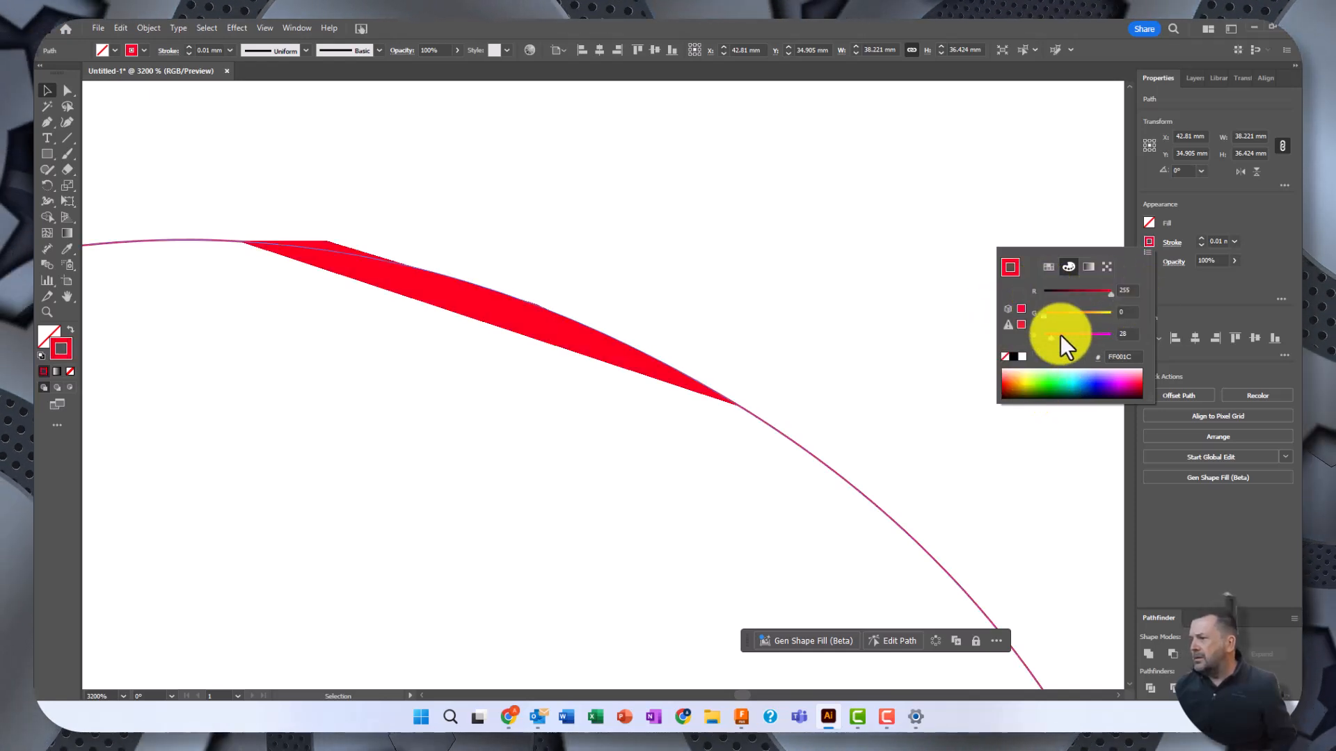
left_click_drag(1050, 337, 1043, 337)
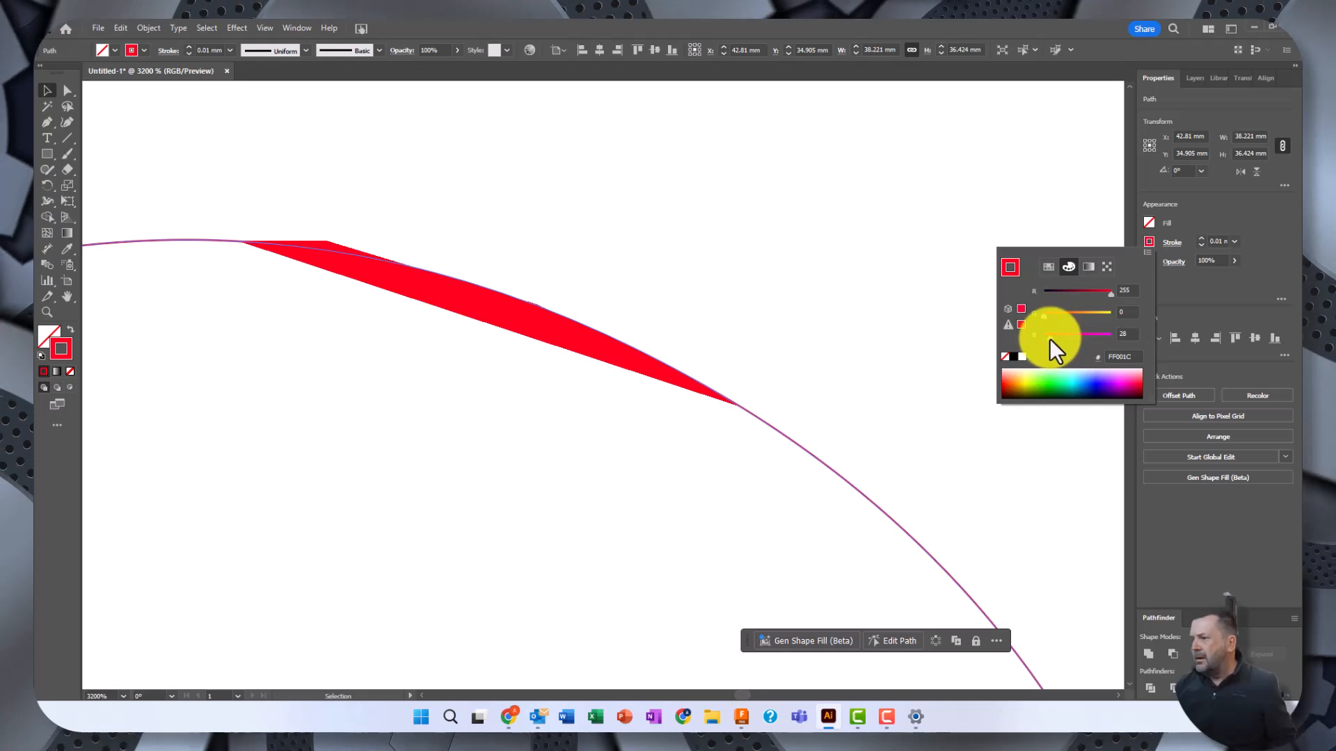
left_click(585, 255)
Group the flower outline with its centre circle and move the group to the artboard's upper-left corner.
key("ctrl+minus")
key("ctrl+minus")
key("ctrl+minus")
key("ctrl+minus")
key("ctrl+minus")
key("ctrl+minus")
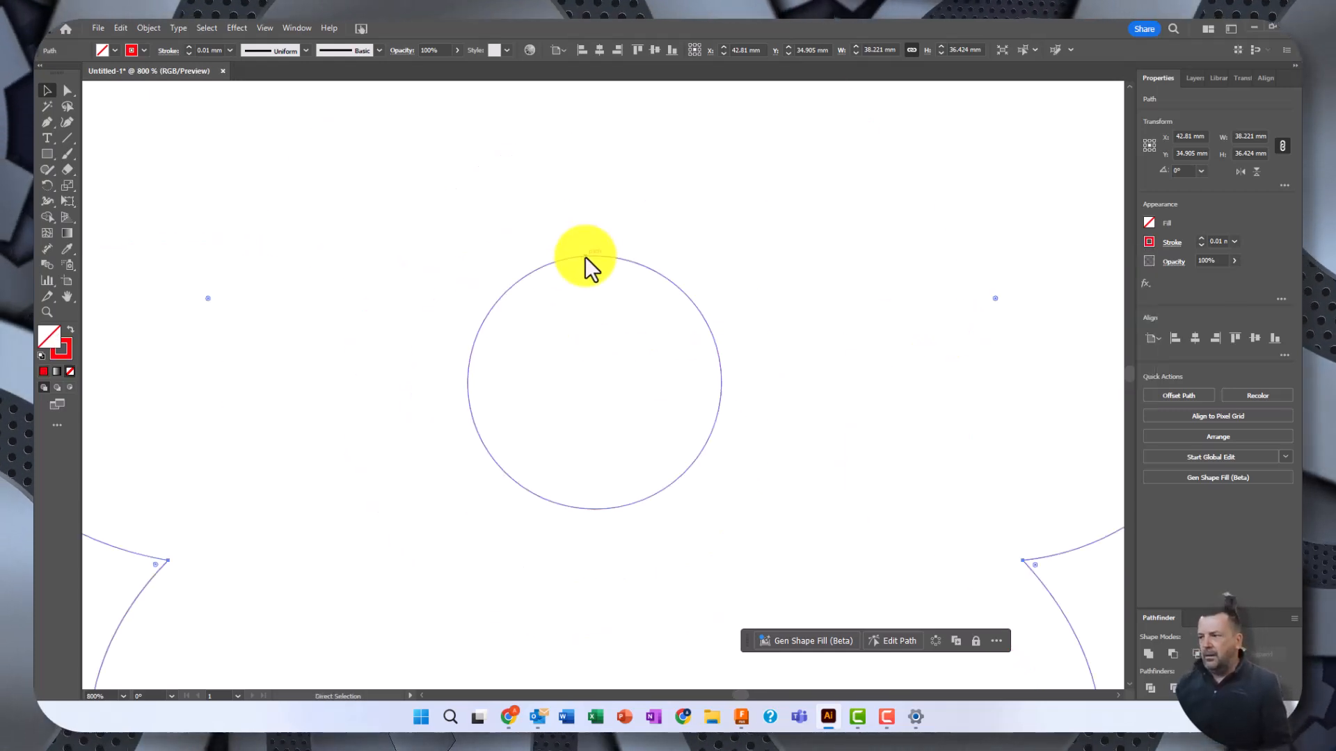
key("ctrl+minus")
left_click(1017, 336)
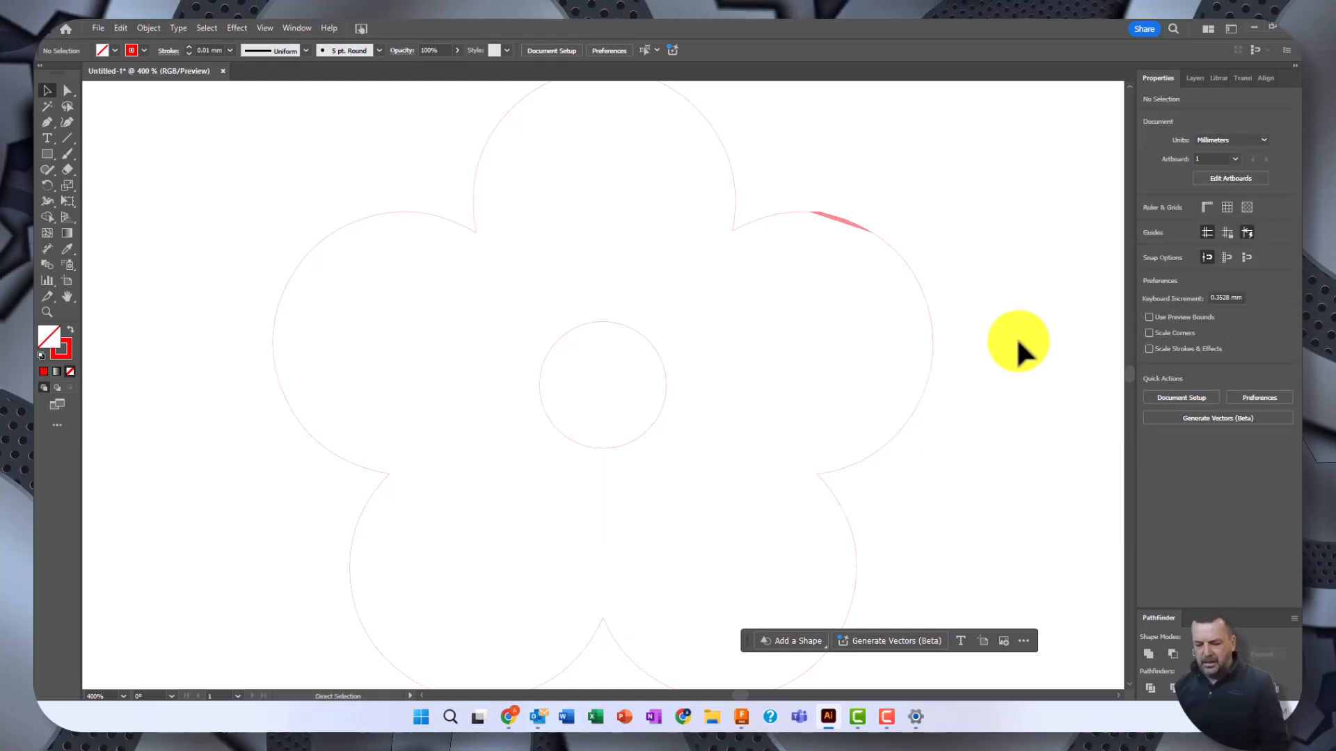
key("ctrl+minus")
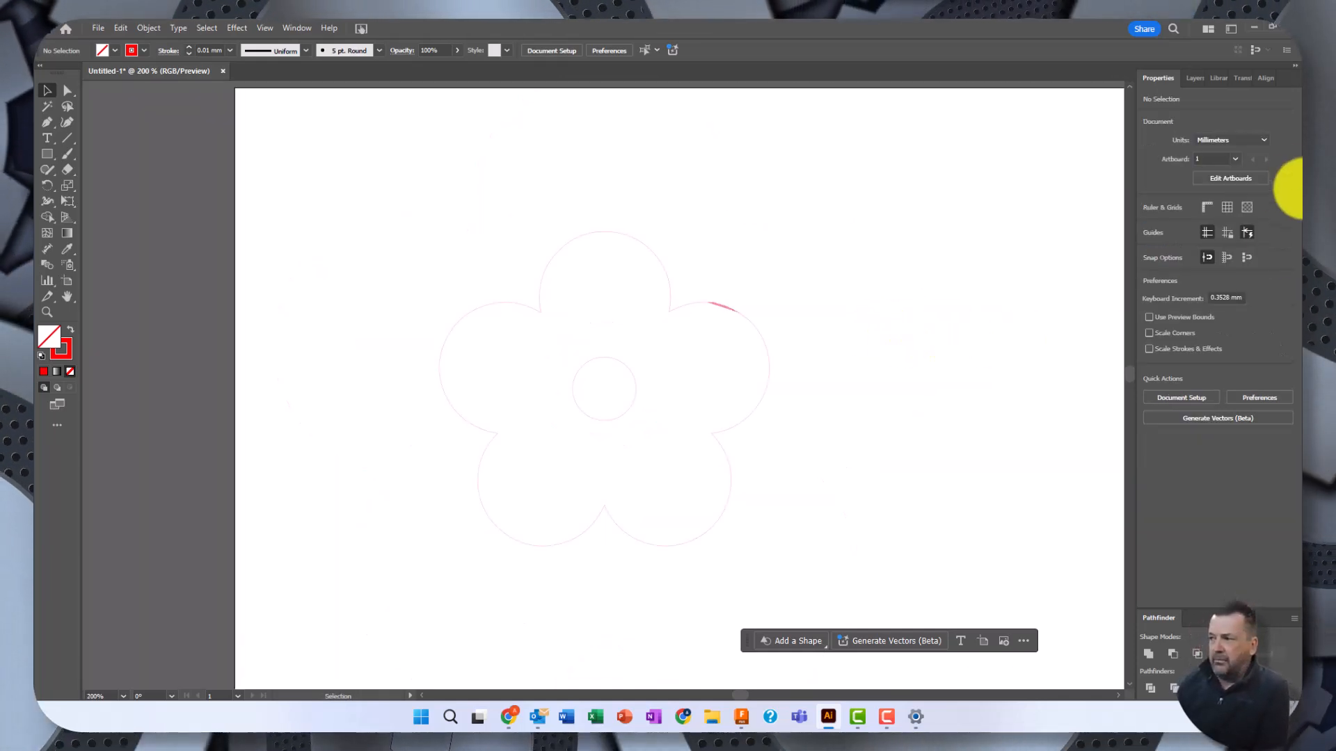
left_click_drag(347, 189, 816, 590)
right_click(598, 366)
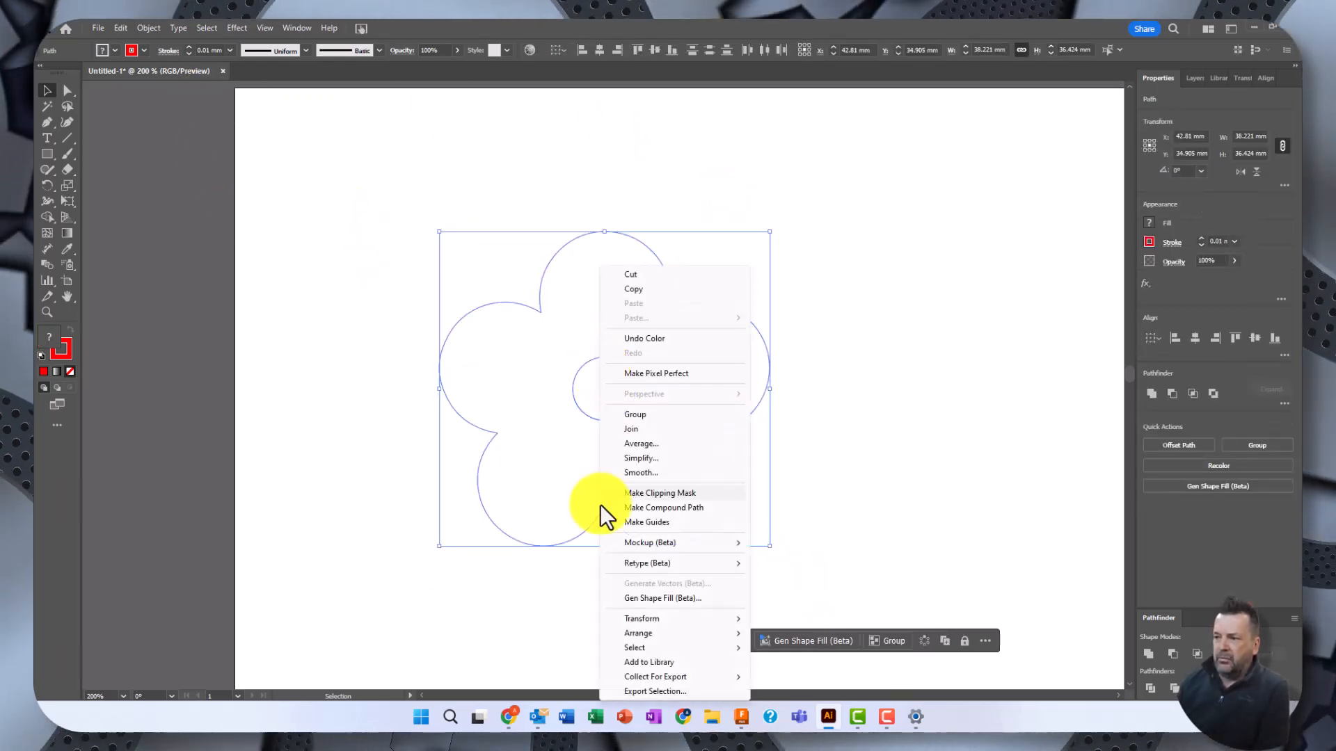
left_click(637, 418)
left_click(865, 432)
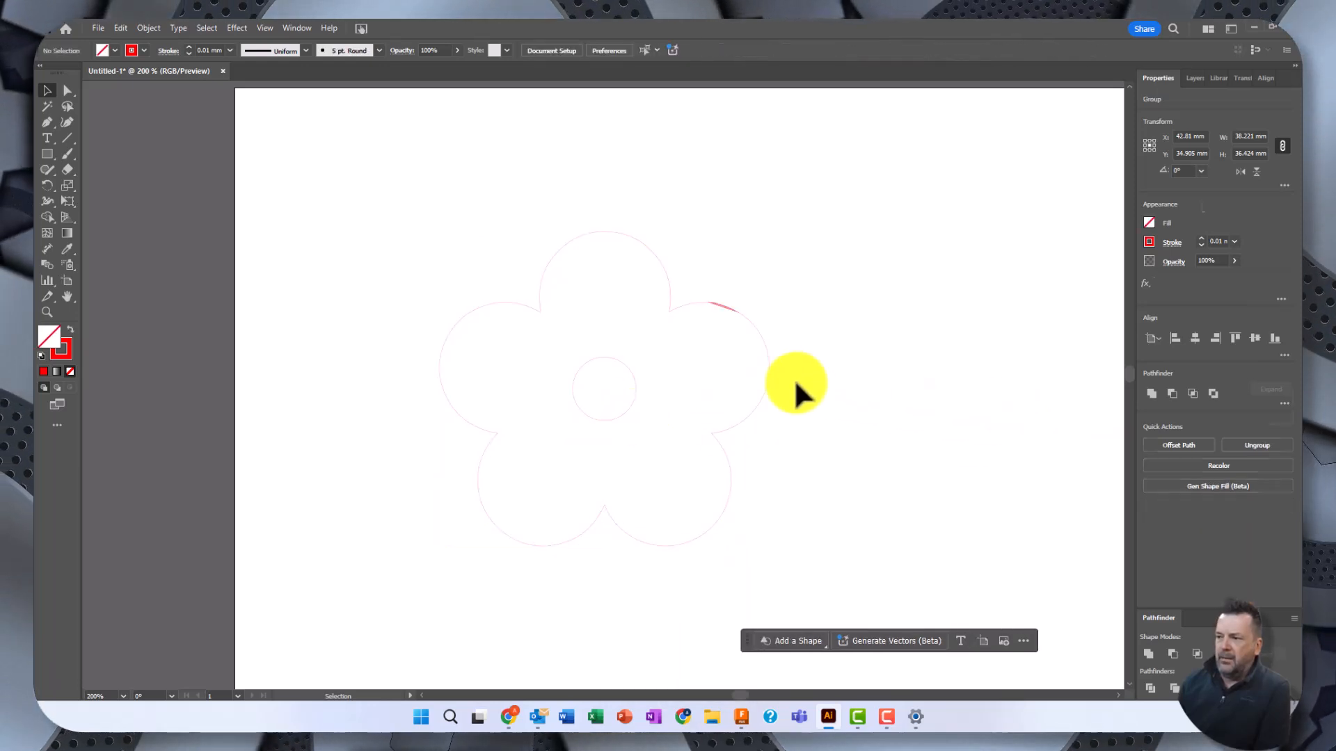
left_click_drag(493, 295, 313, 185)
left_click(772, 387)
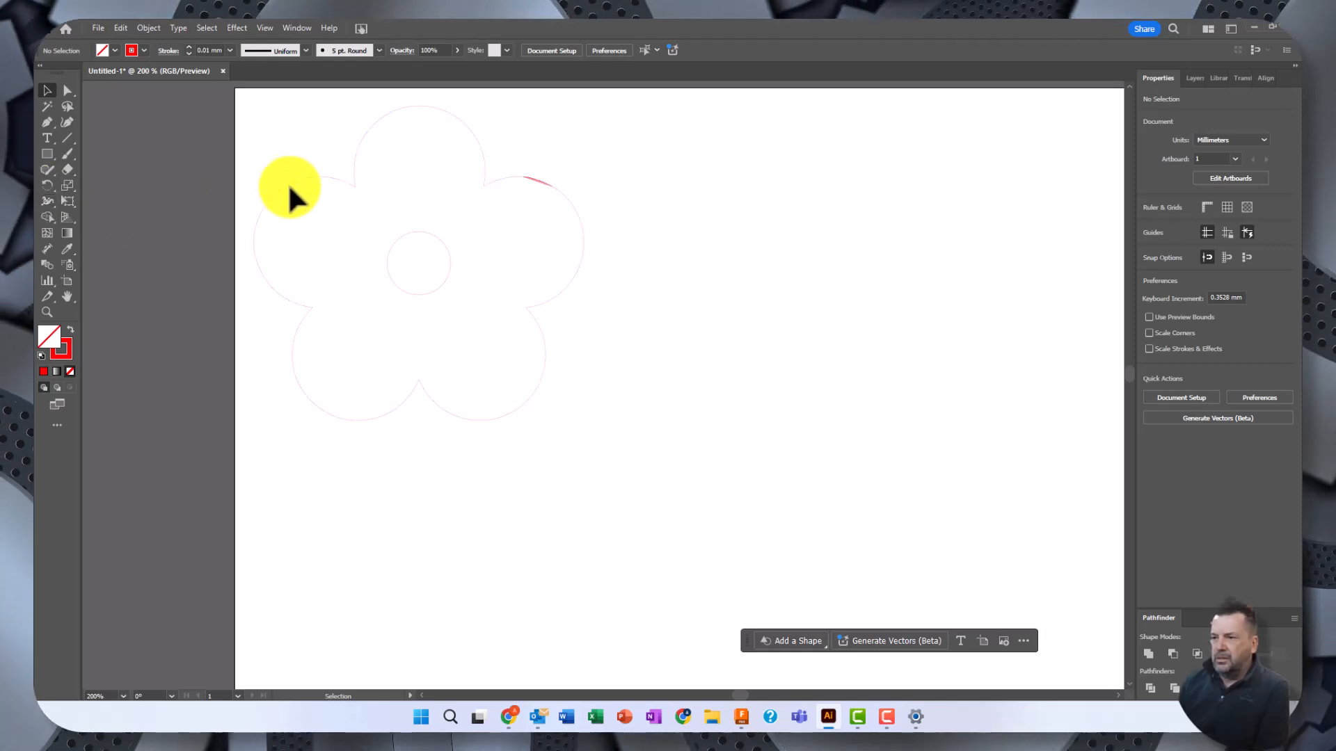
Create a five-pointed star to the right of the flower with radii of 6.737 mm and 17.639 mm.
left_click(48, 157)
left_click(98, 218)
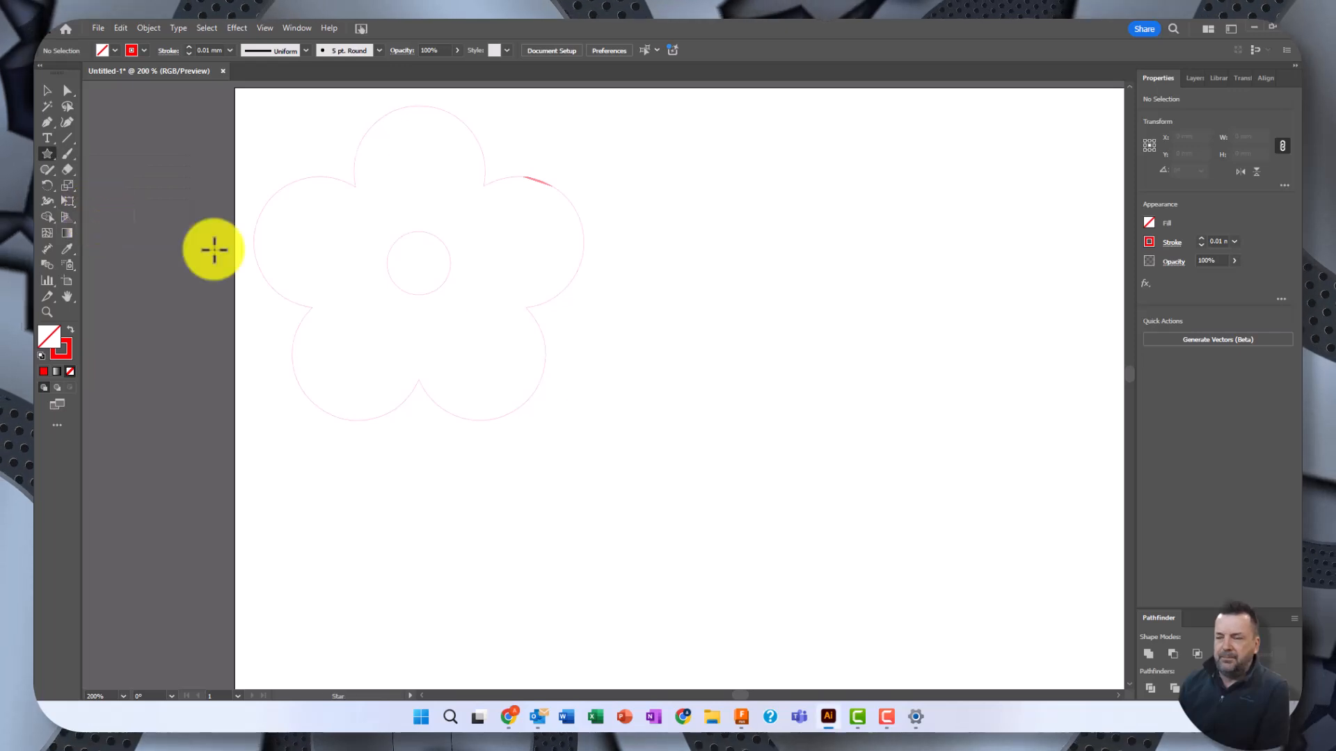
left_click(807, 272)
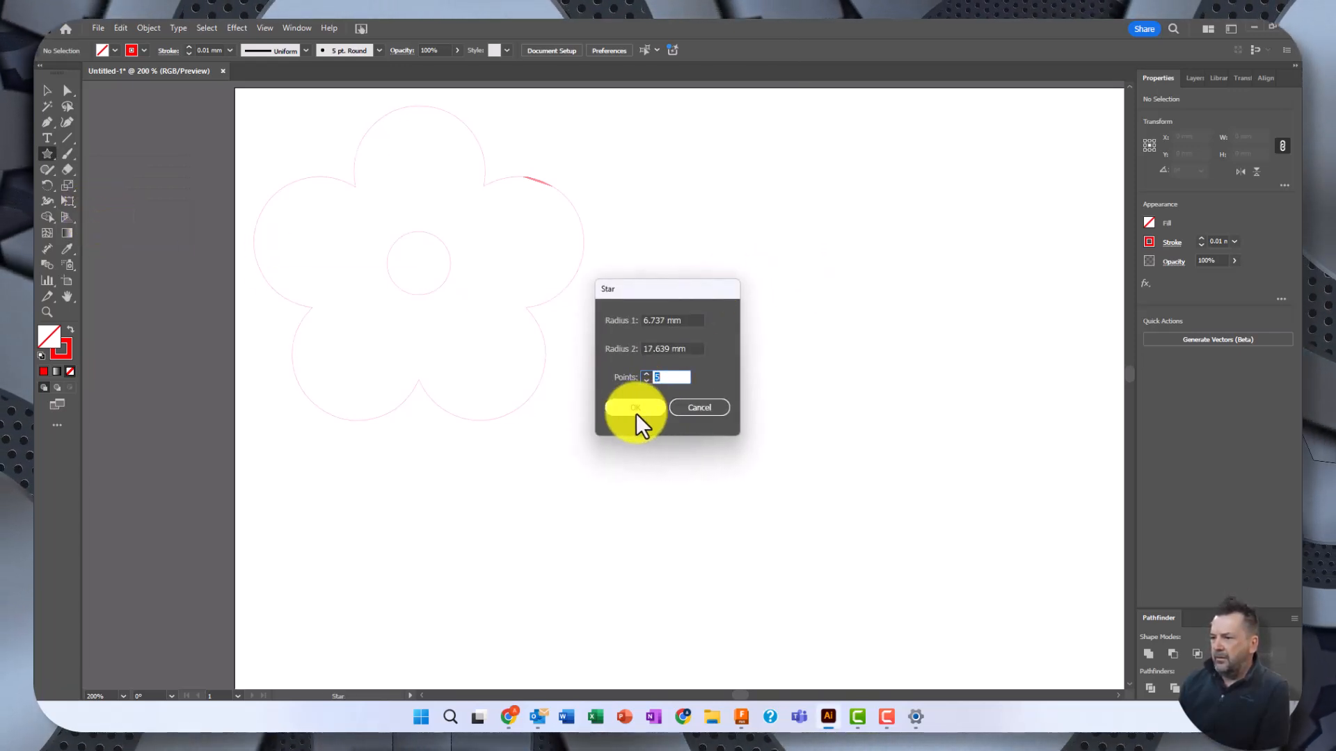
left_click(636, 410)
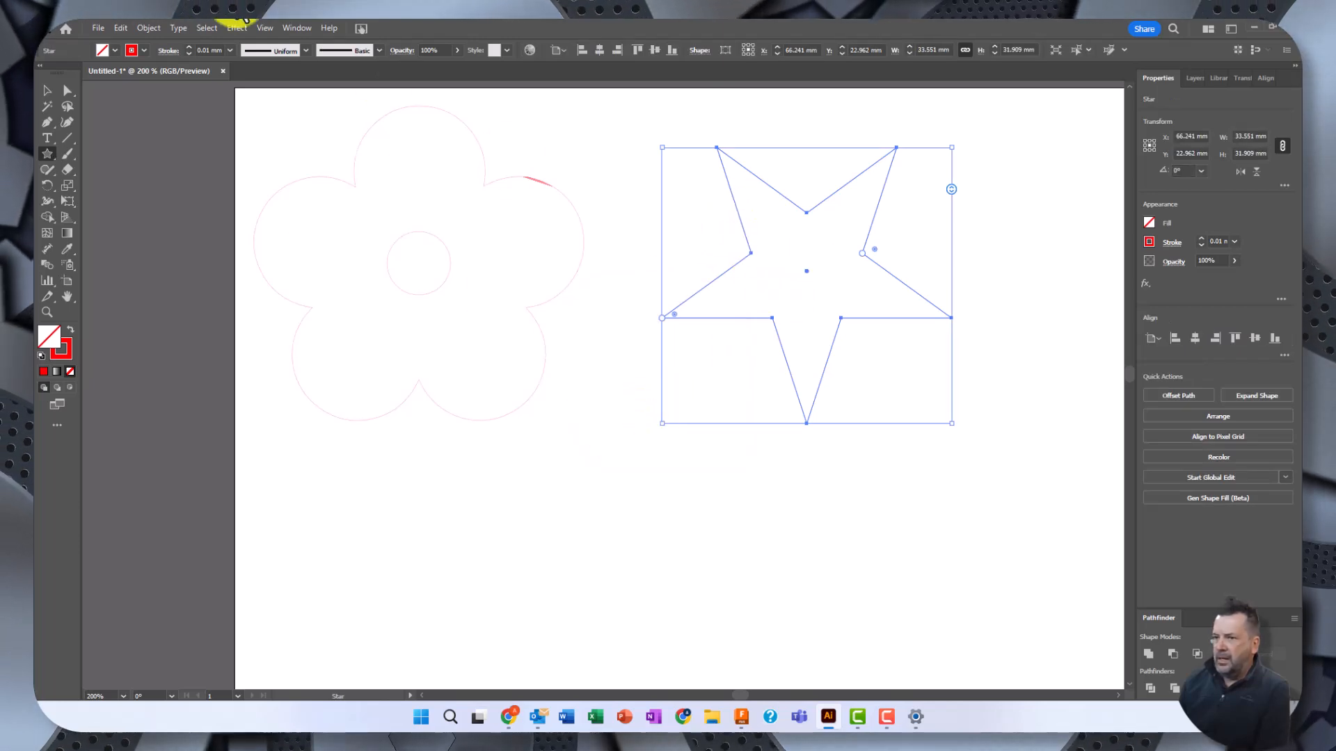
Round the star's outer corners into petals and increase its inner radius to make the shape fuller.
left_click(48, 93)
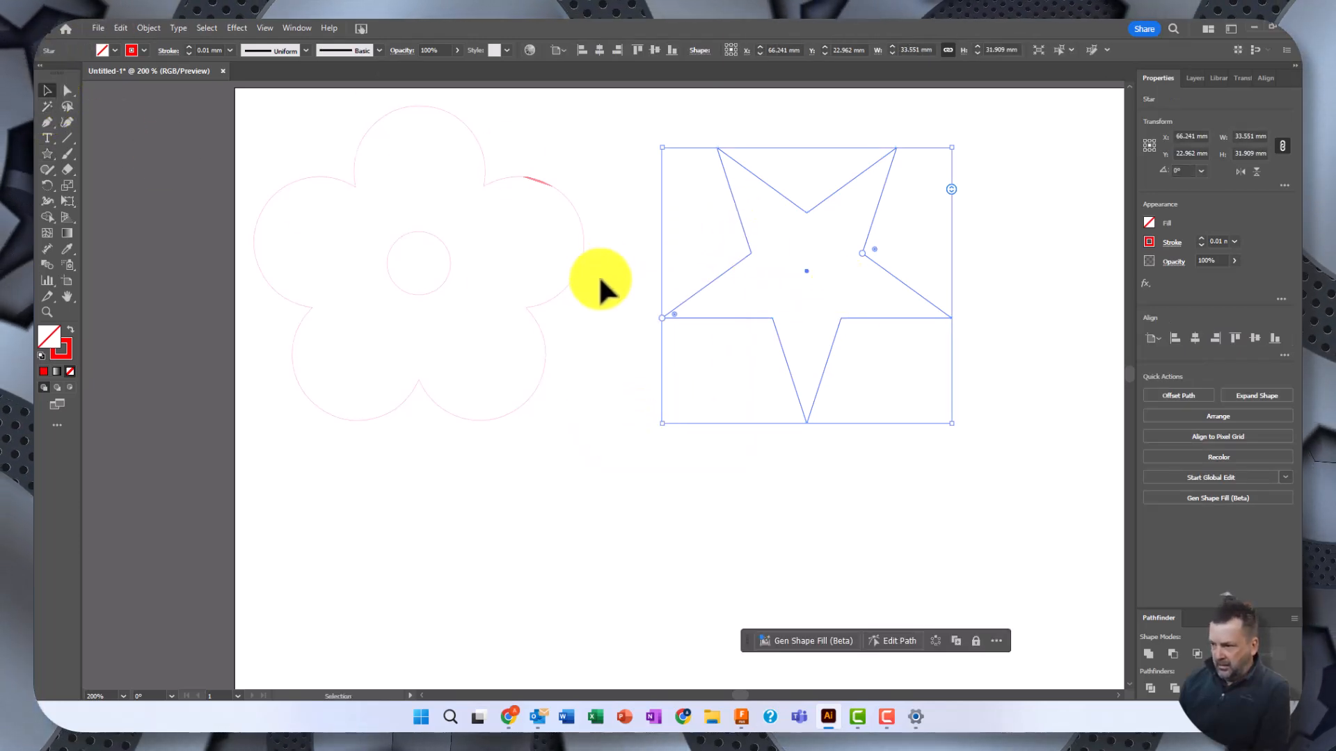
left_click_drag(674, 310, 751, 279)
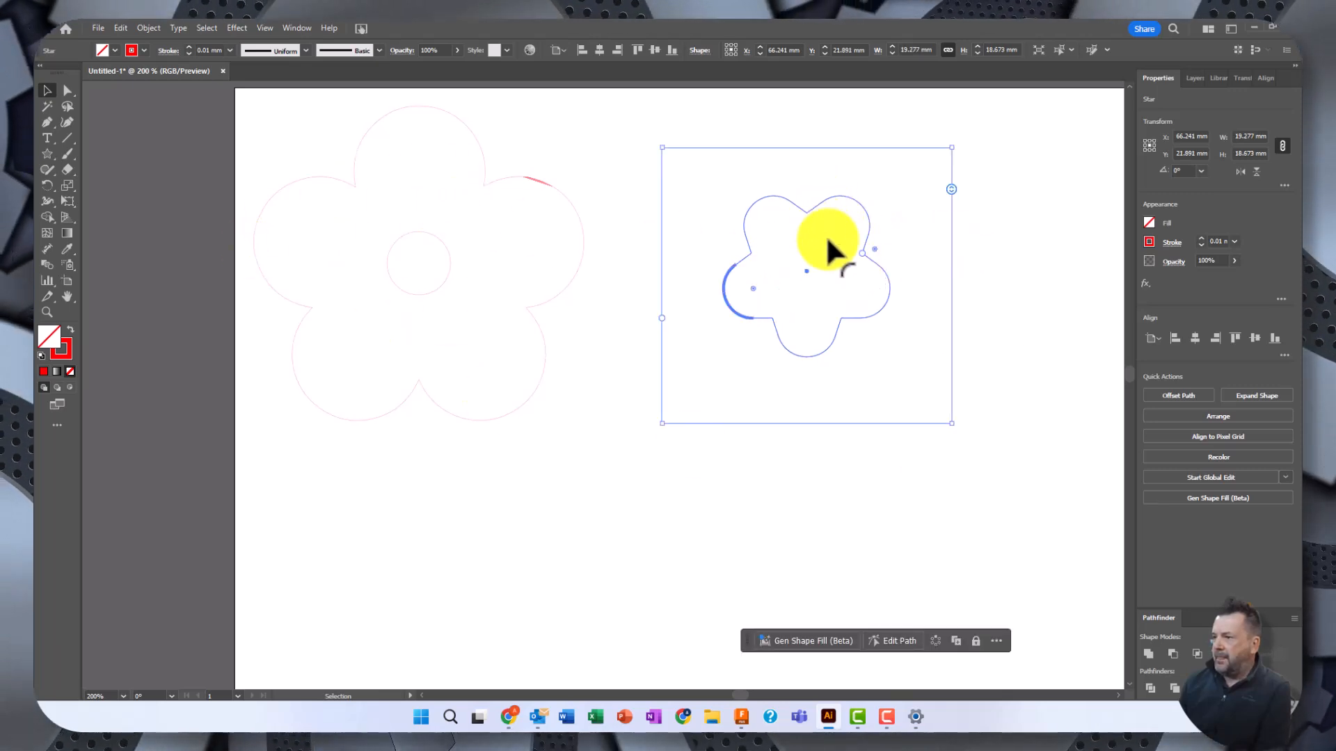
left_click_drag(862, 252, 891, 215)
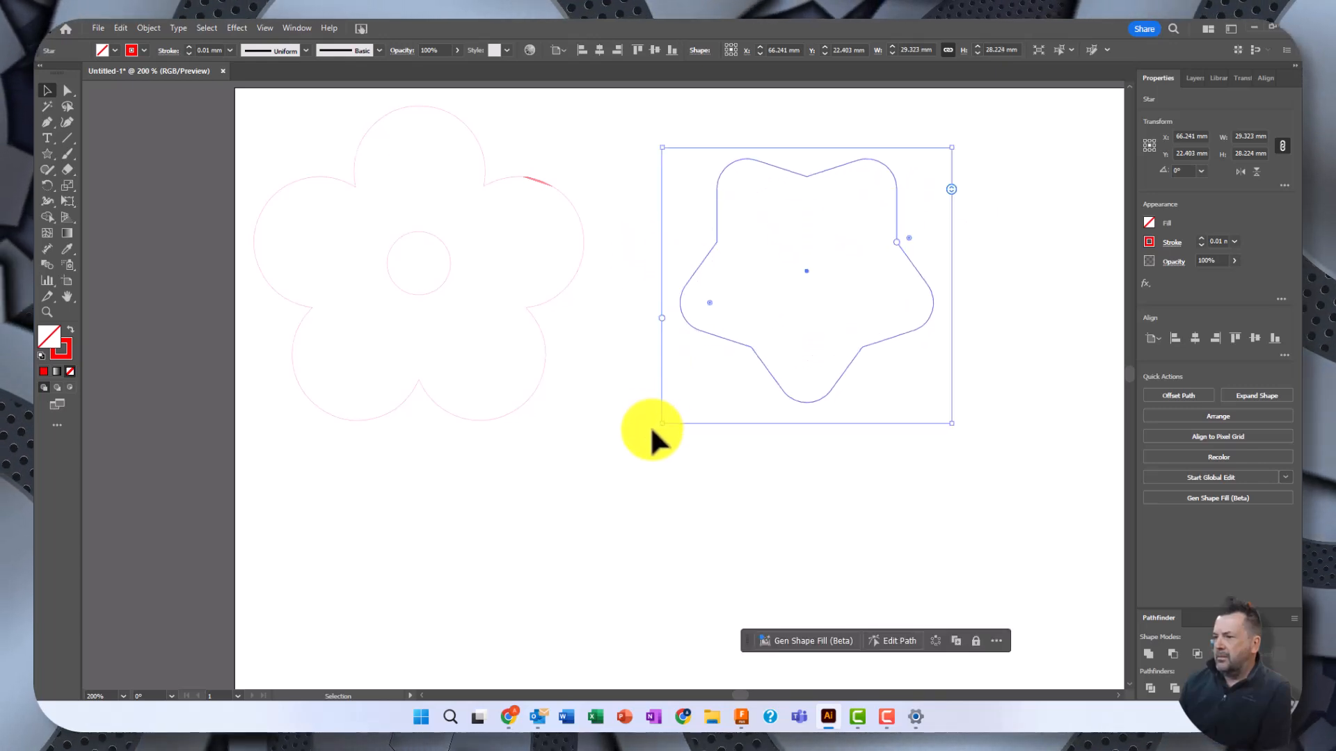
Scale the rounded star up and reshape it with rounder tips and a smaller inner radius, about 26.5 by 25.8 mm overall.
left_click_drag(666, 423, 588, 458)
left_click_drag(954, 113, 971, 95)
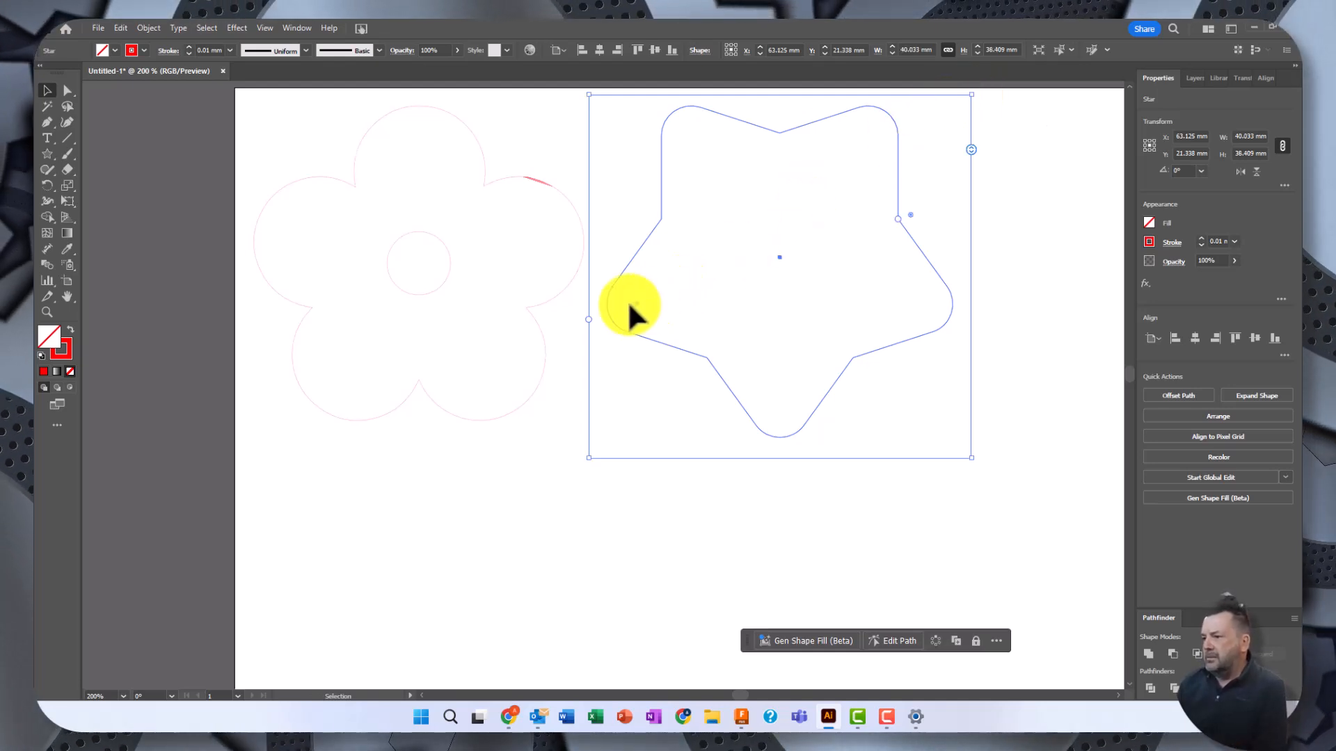
left_click_drag(636, 304, 664, 289)
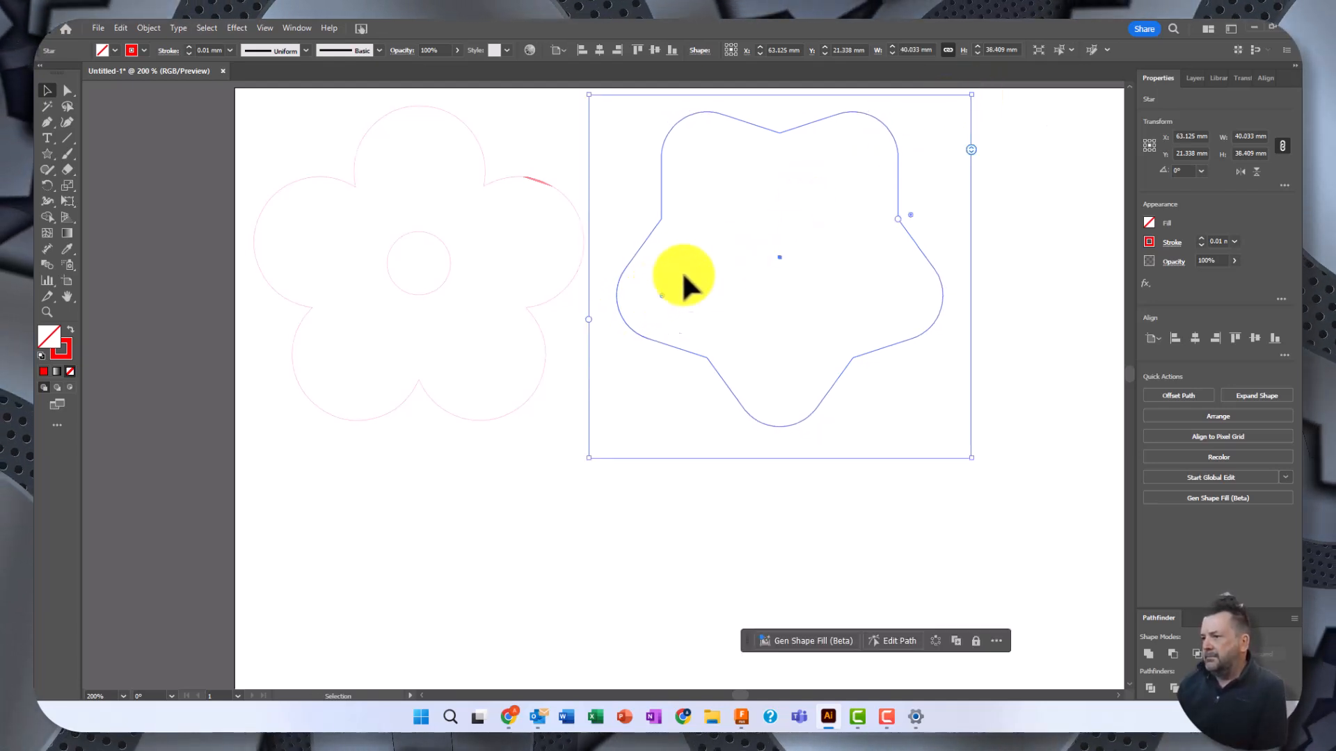
left_click_drag(907, 215, 861, 237)
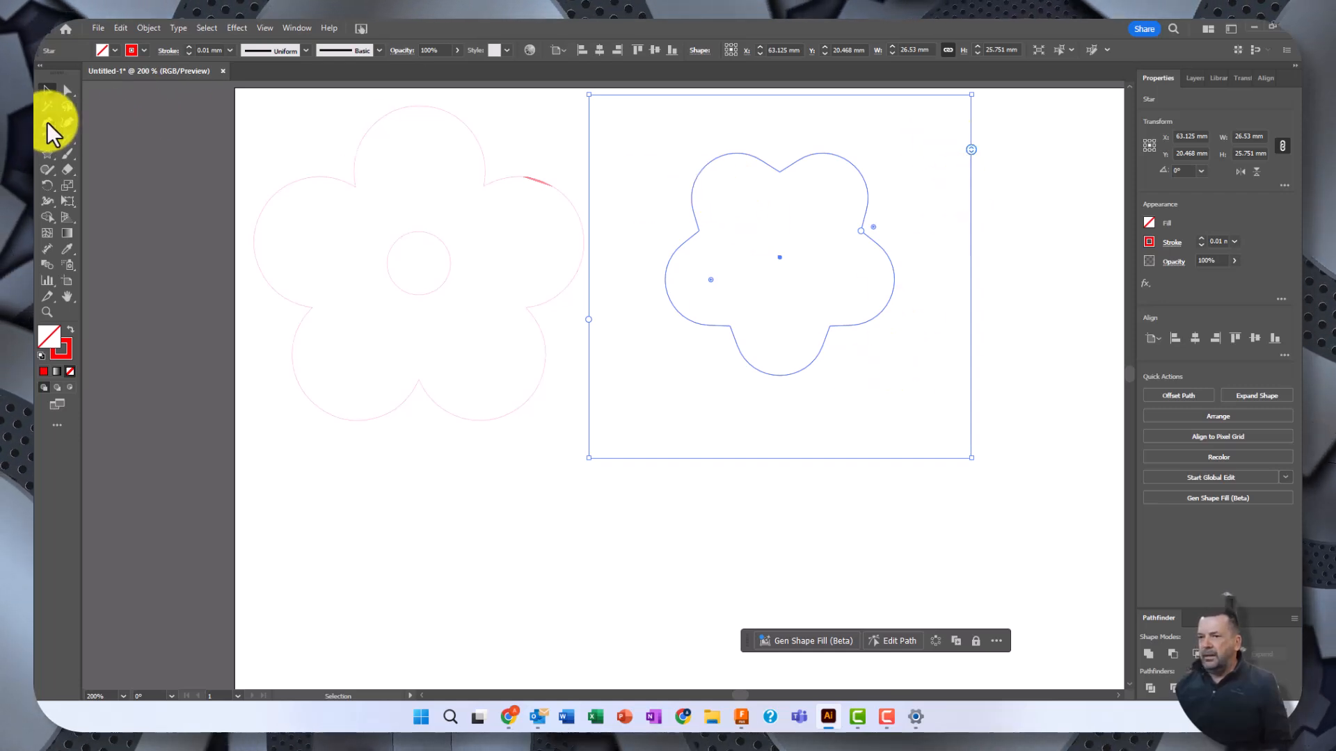
Create a 20 mm by 20 mm circle below the star-based flower.
left_click_drag(46, 155, 105, 186)
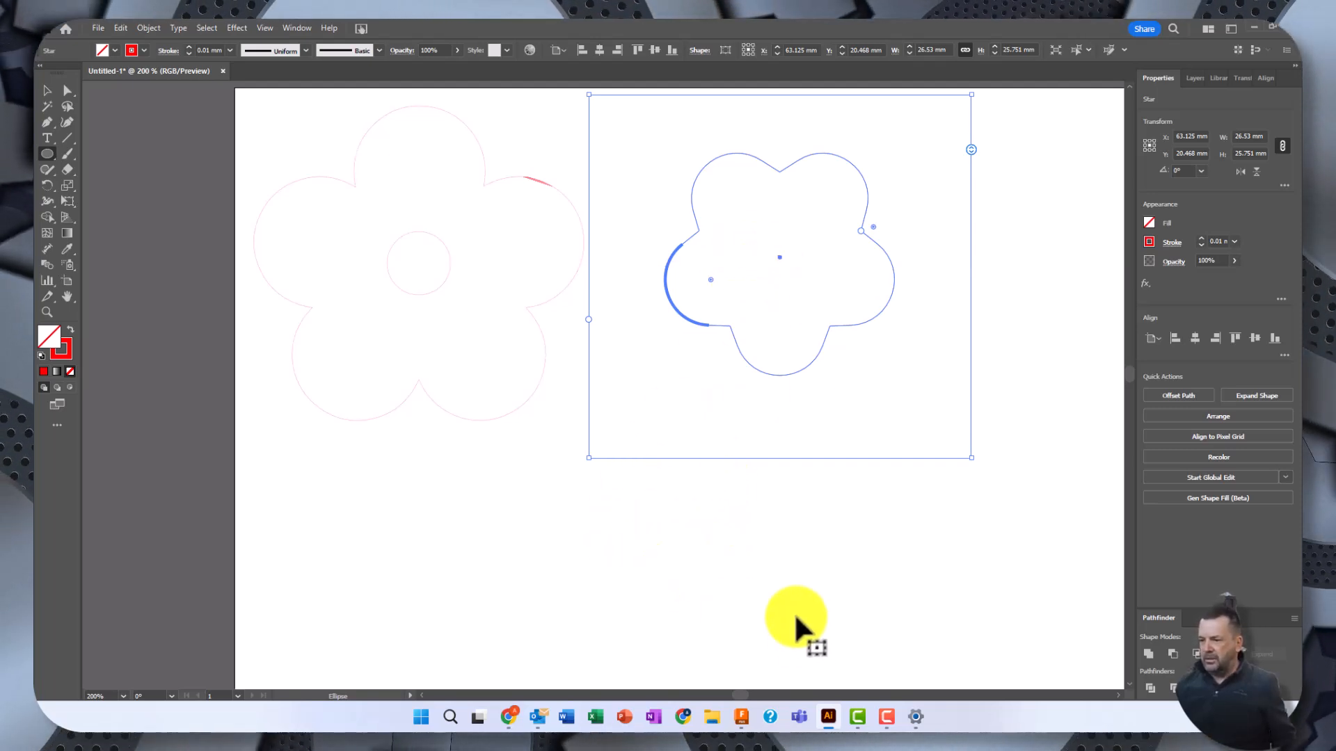
left_click(770, 587)
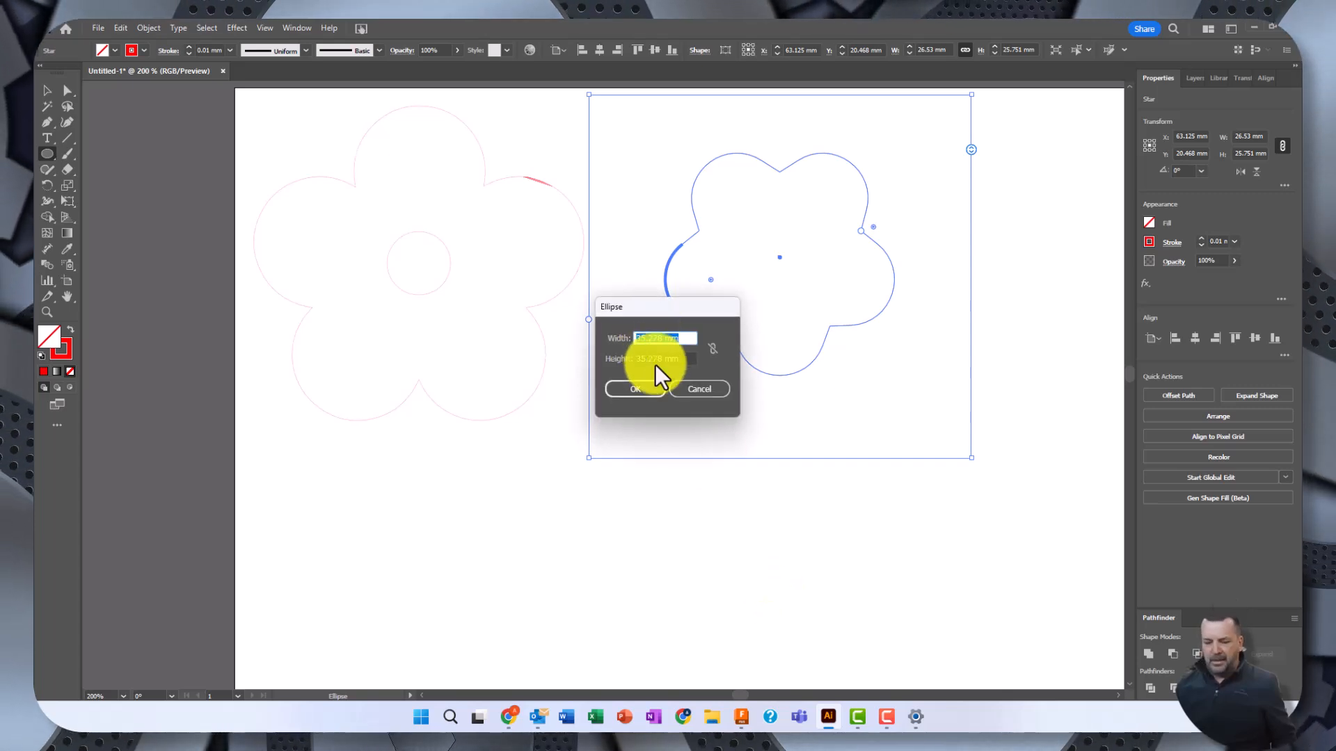
type("20")
key("Tab")
type("20")
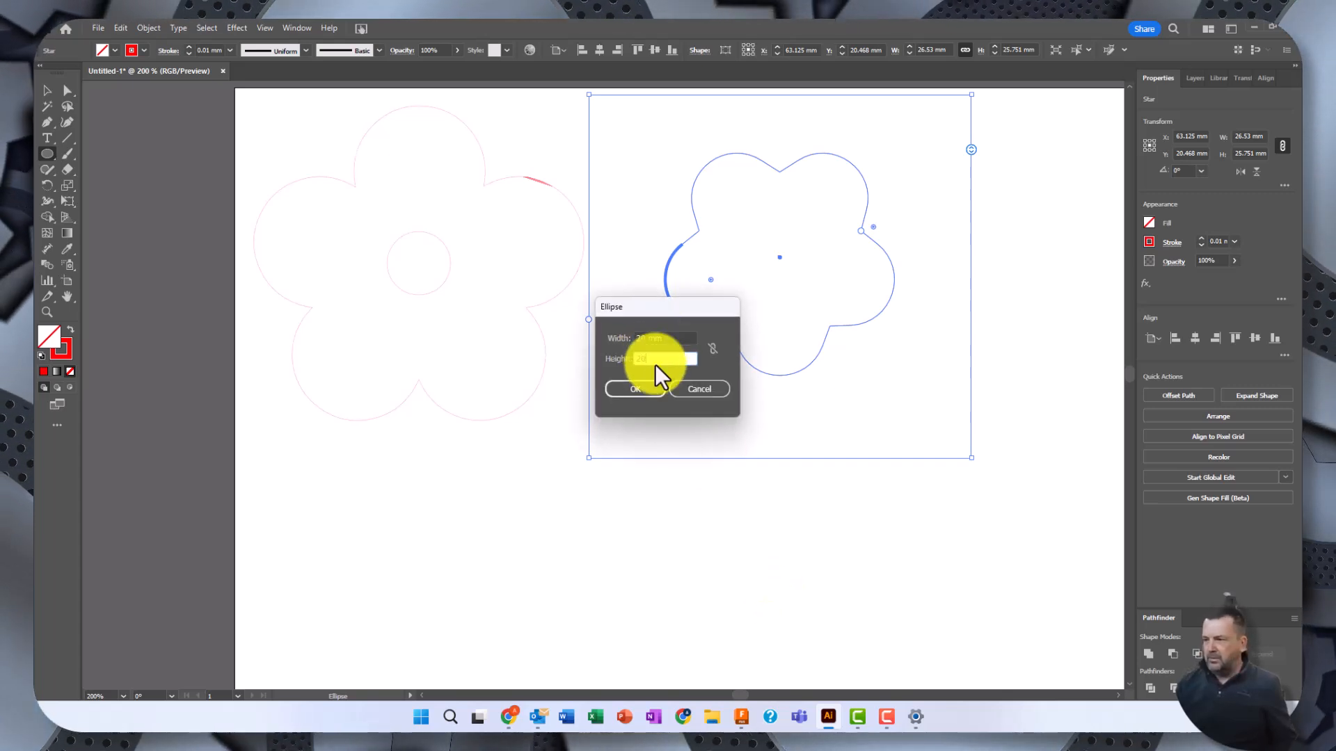
left_click(620, 389)
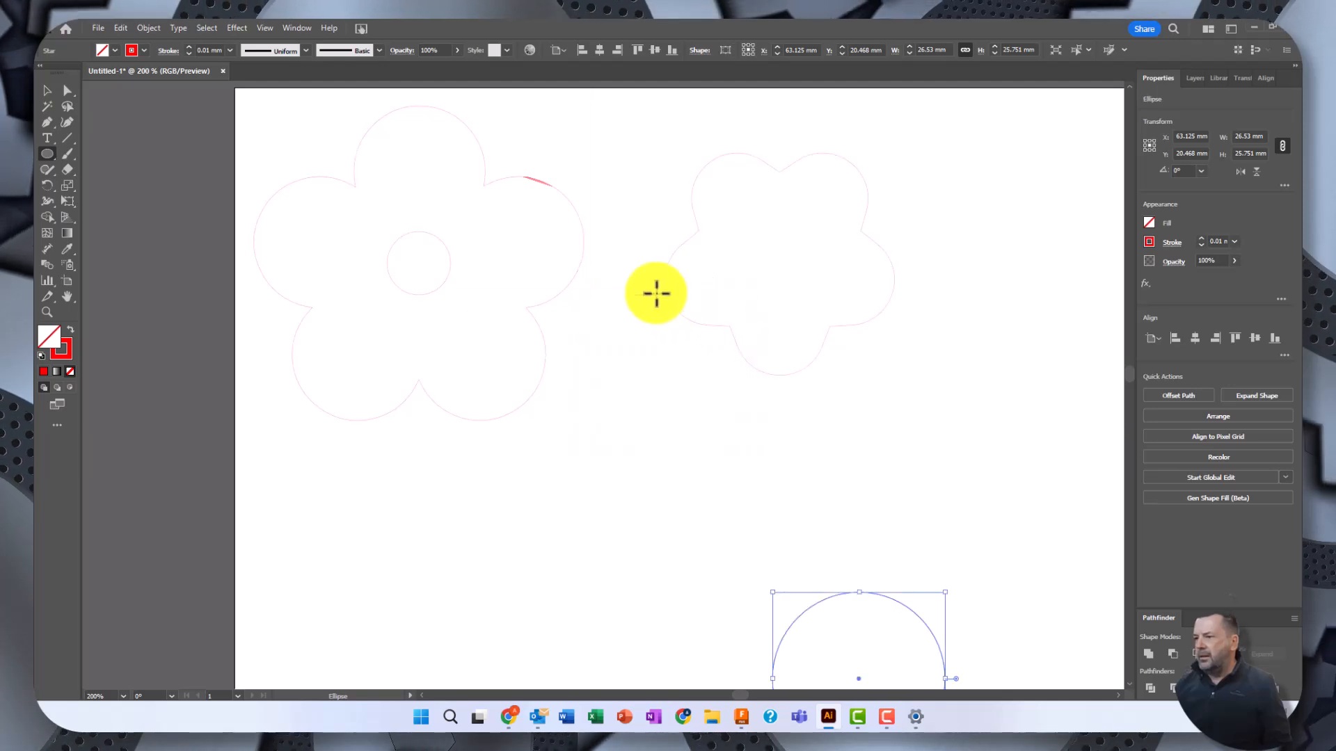
Scale the new circle down to about 13.1 mm in diameter.
left_click_drag(772, 593, 863, 675)
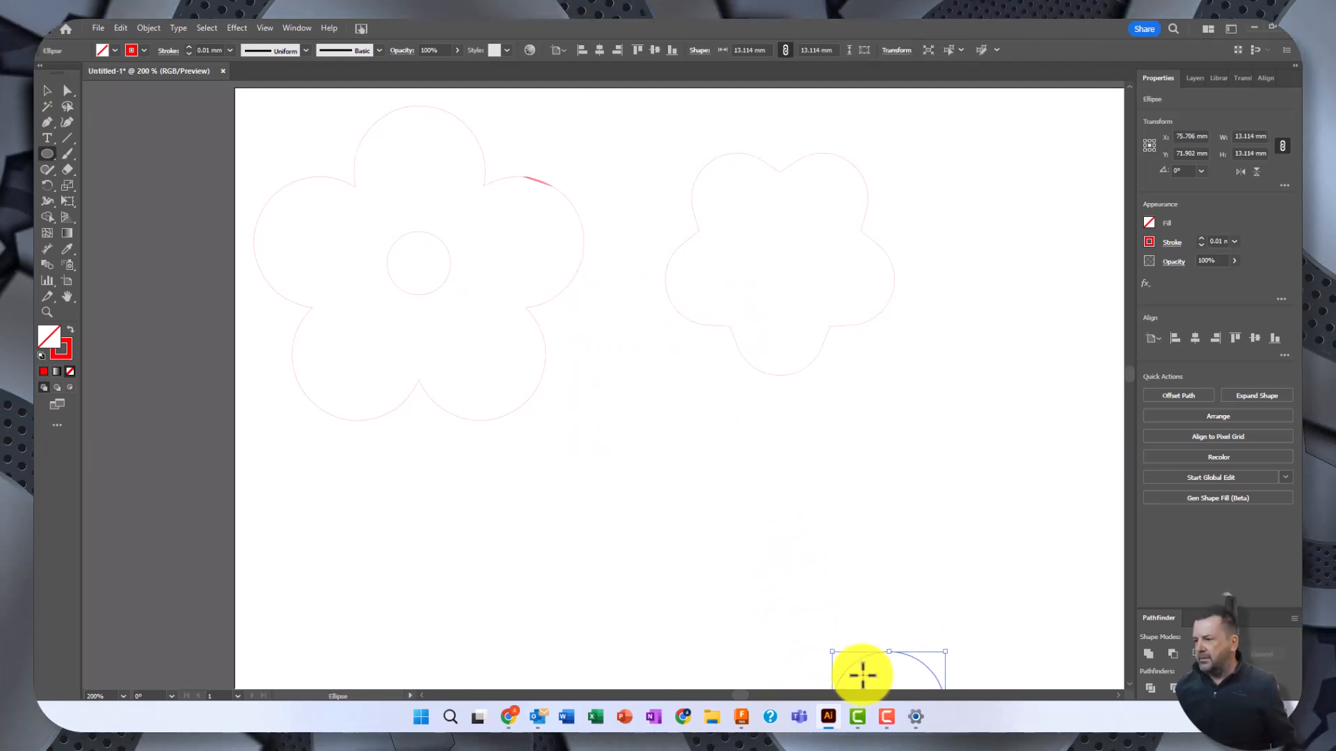
left_click(862, 675)
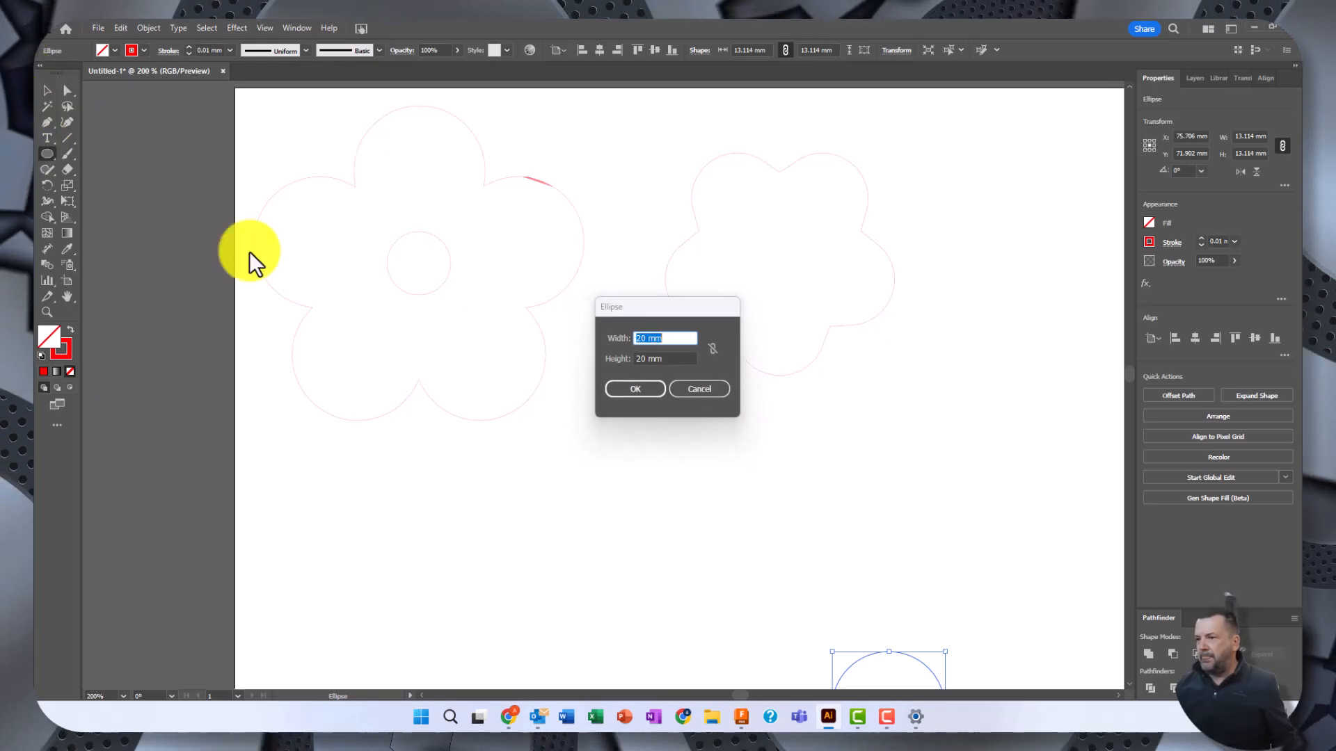
left_click(720, 387)
left_click(46, 90)
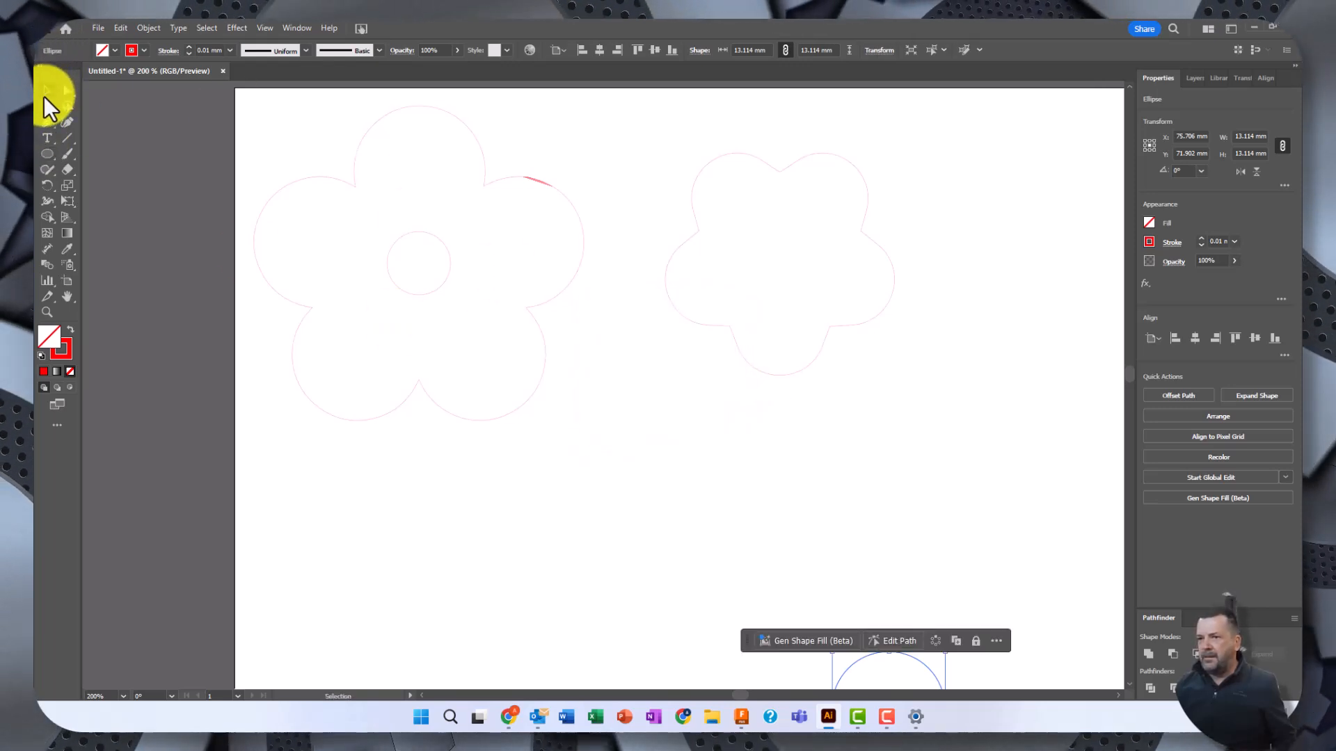
Centre the small circle inside the star-based flower and scale it down to about 7.8 mm in diameter.
left_click(802, 606)
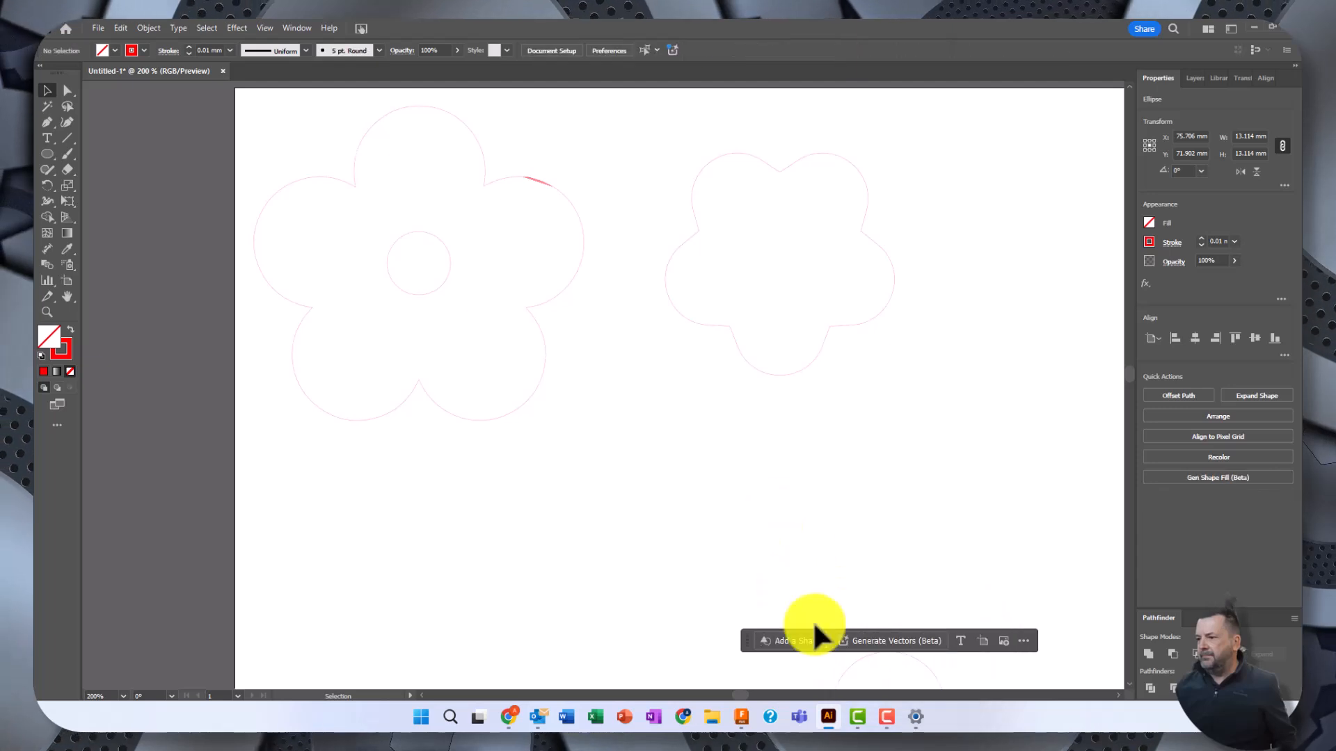
left_click_drag(852, 664, 781, 256)
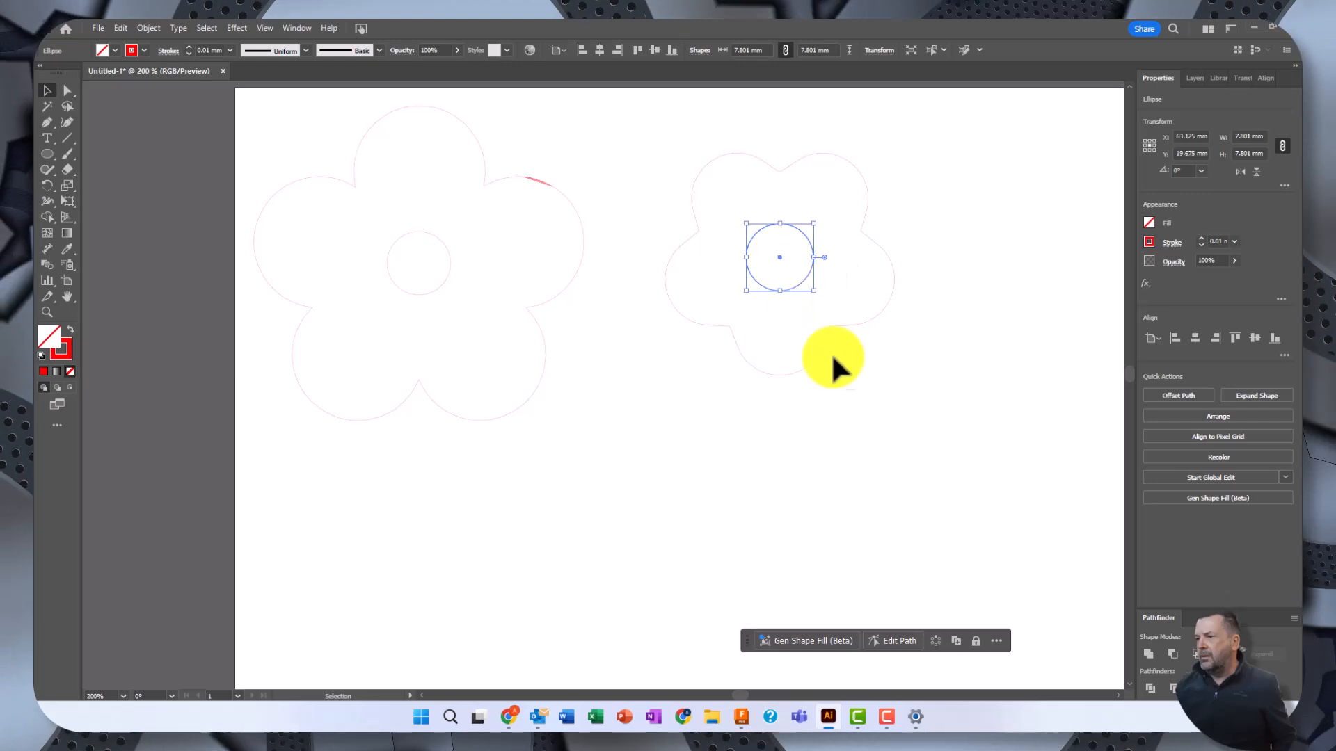
left_click(908, 465)
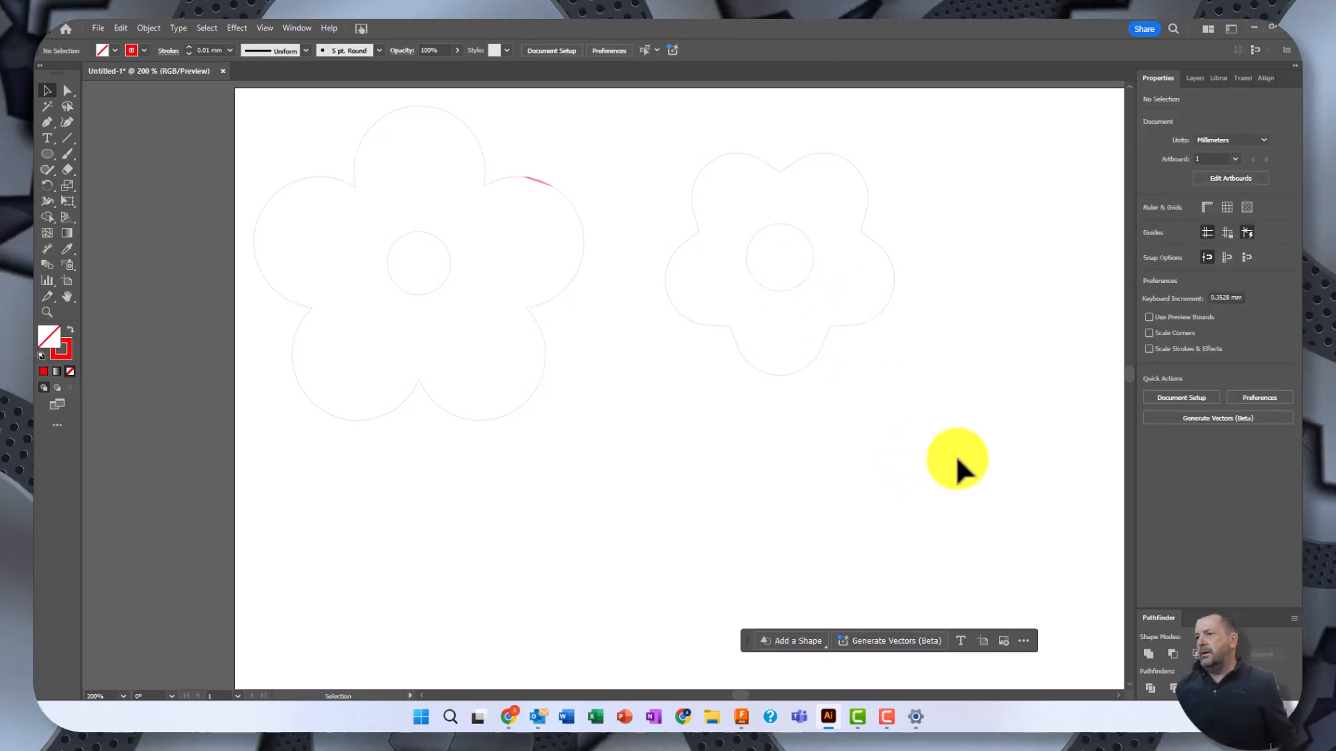
Group the star-based flower with its centre circle and scale the group up slightly.
left_click_drag(633, 119, 987, 487)
right_click(720, 256)
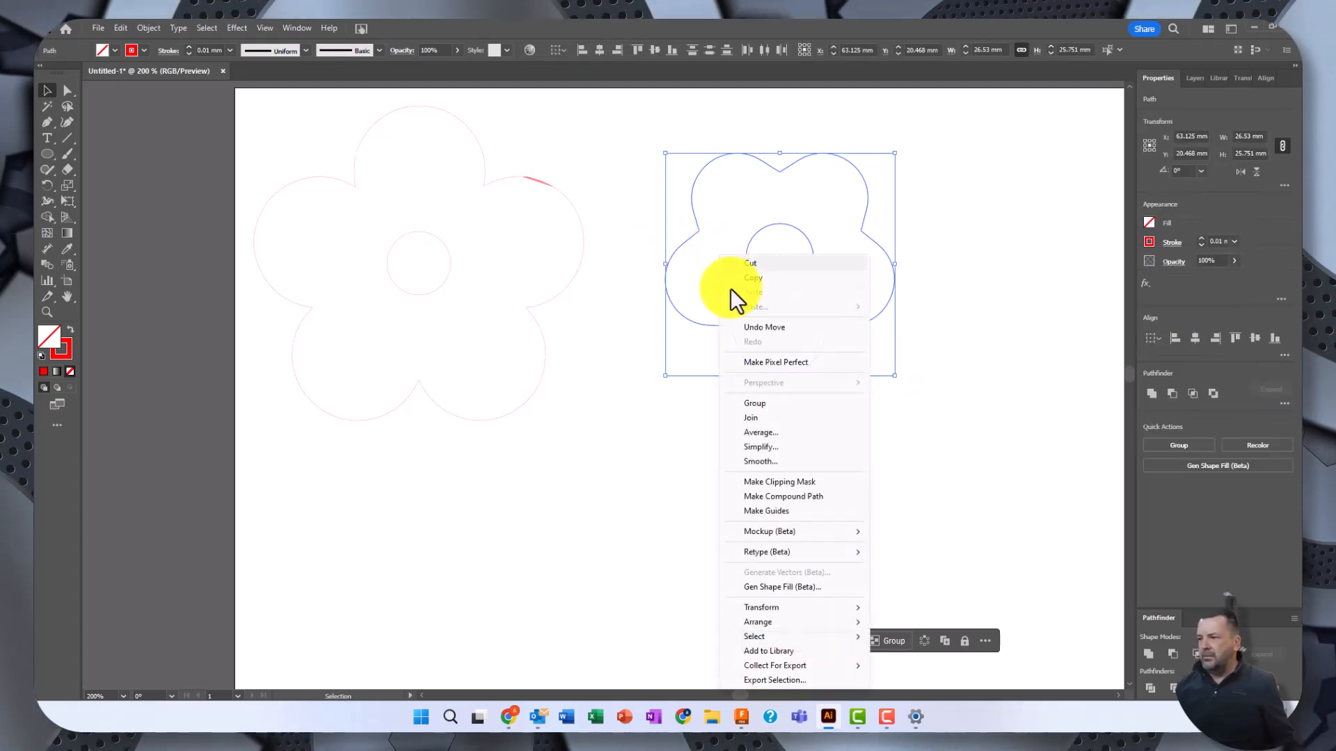
left_click(751, 403)
left_click_drag(895, 376, 933, 423)
left_click(797, 554)
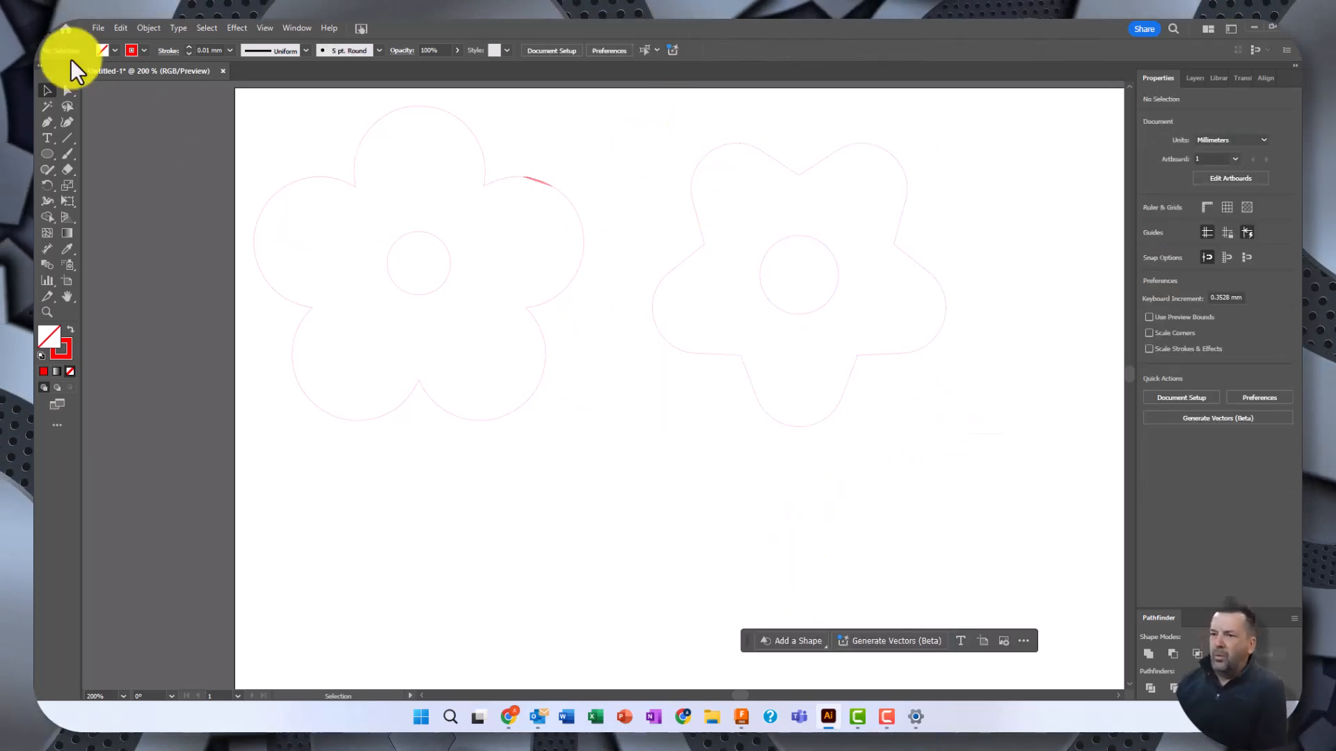
Create a 20 mm by 20 mm circle below the first flower and resize it to 15 mm by 15 mm.
left_click(47, 153)
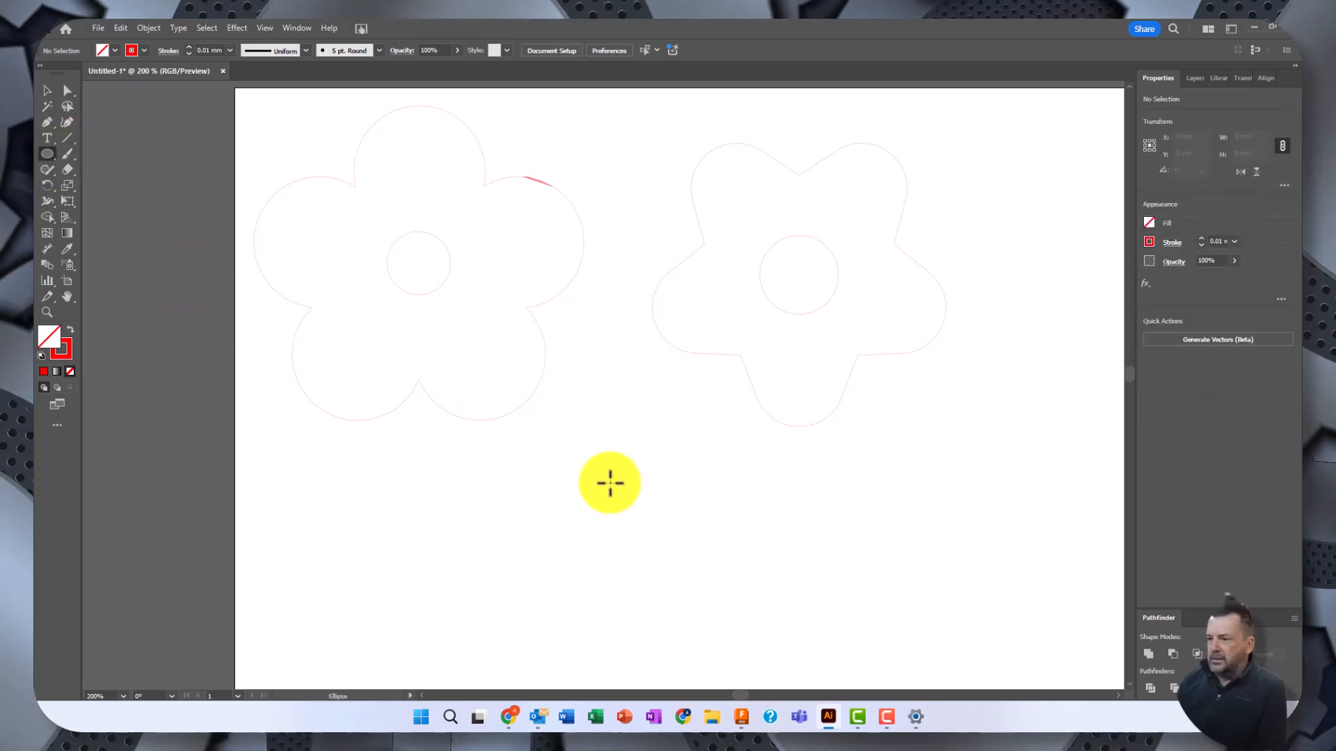
scroll(740, 397, "down", 4)
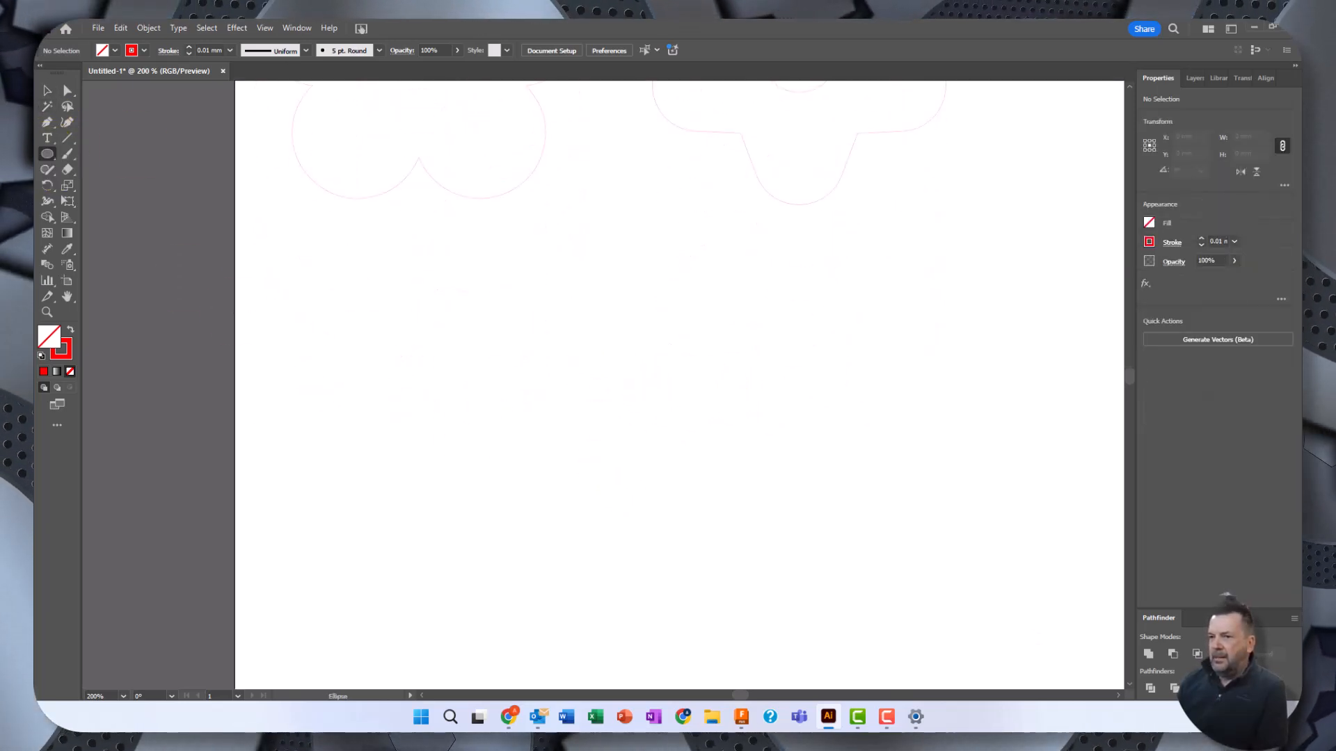
left_click(404, 339)
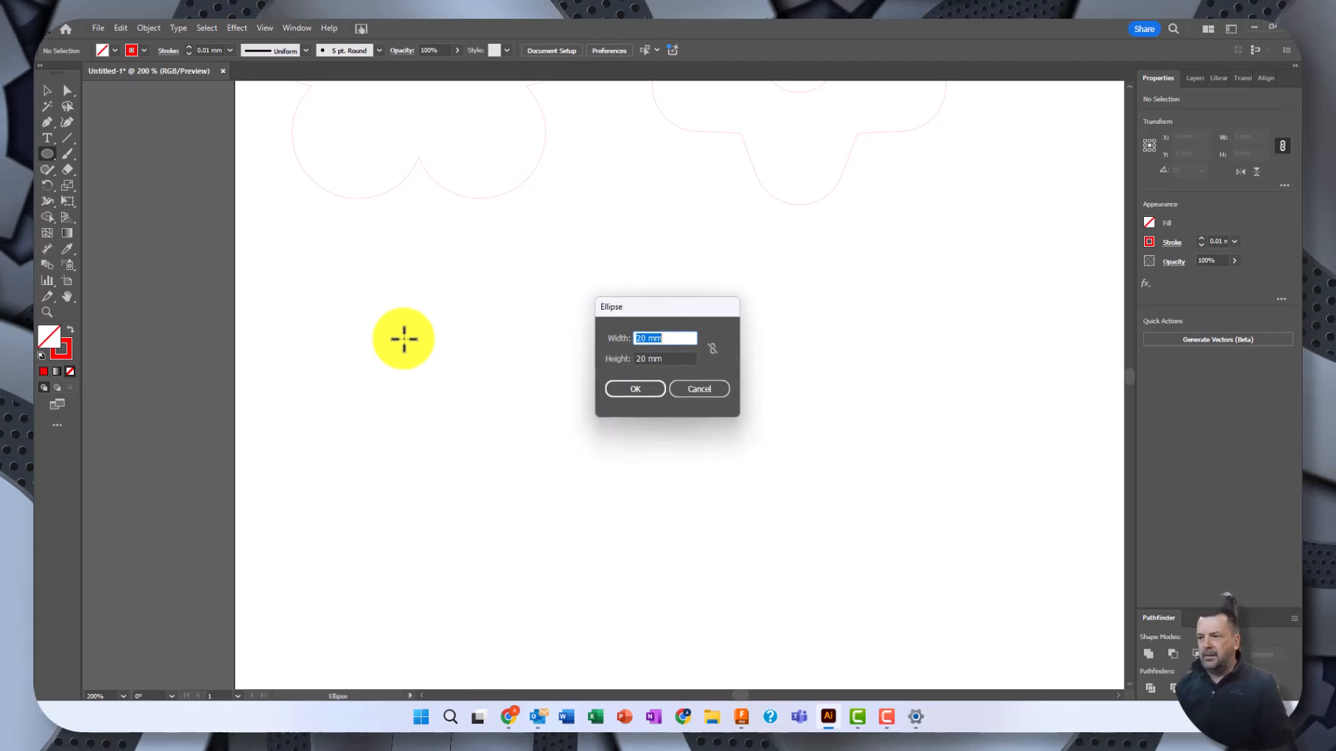
key("Return")
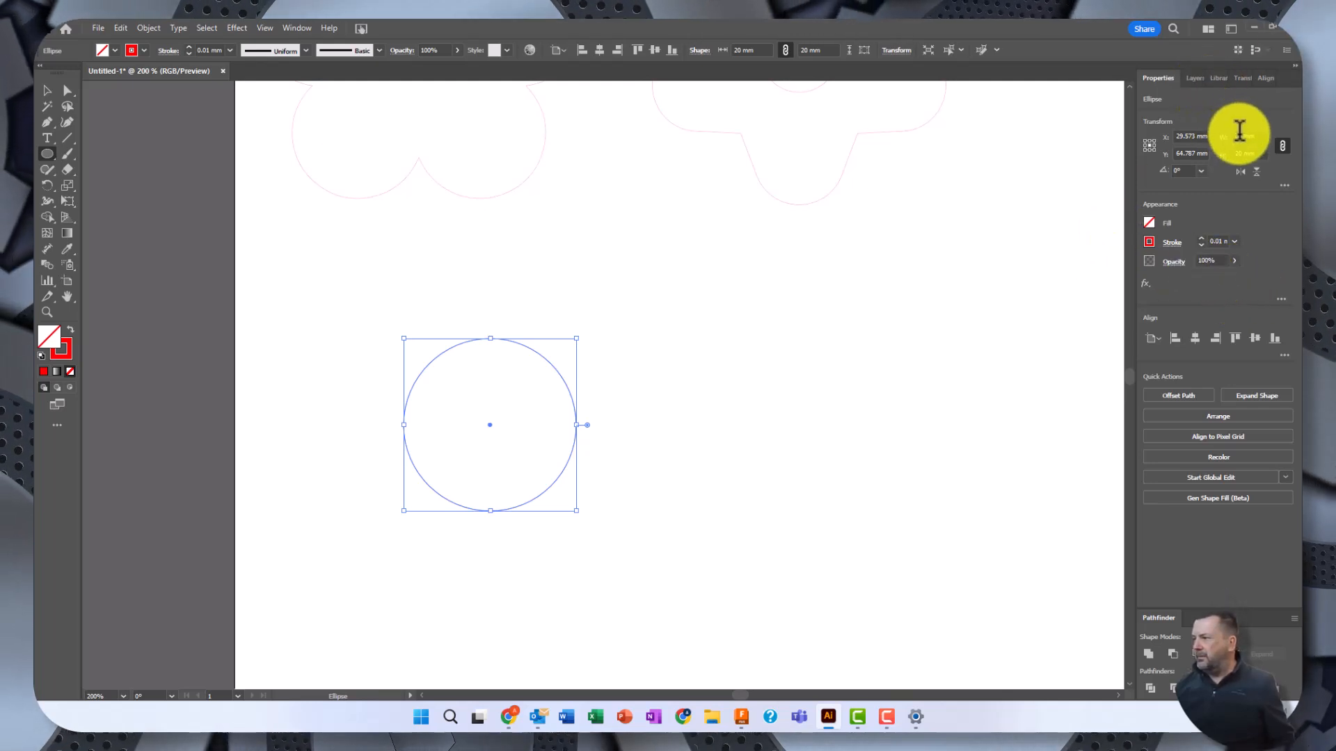
double_click(1242, 137)
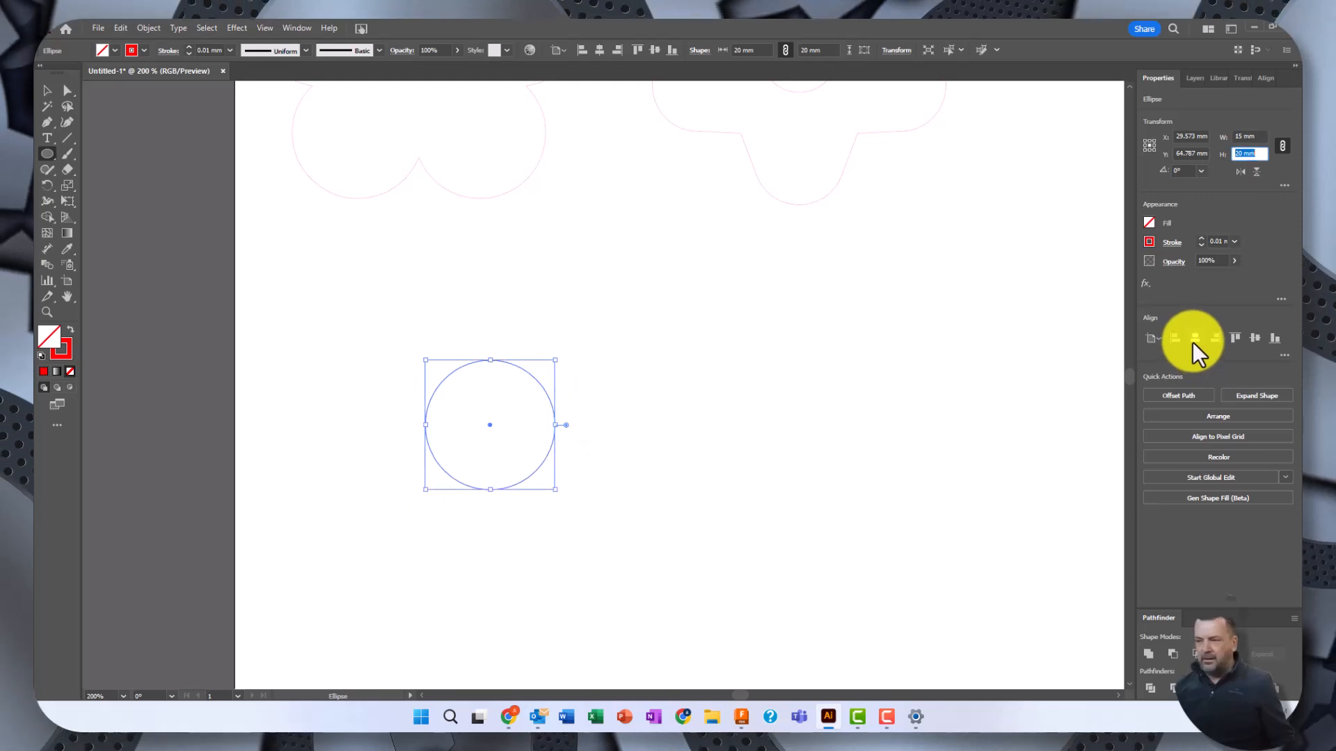
type("15")
key("Return")
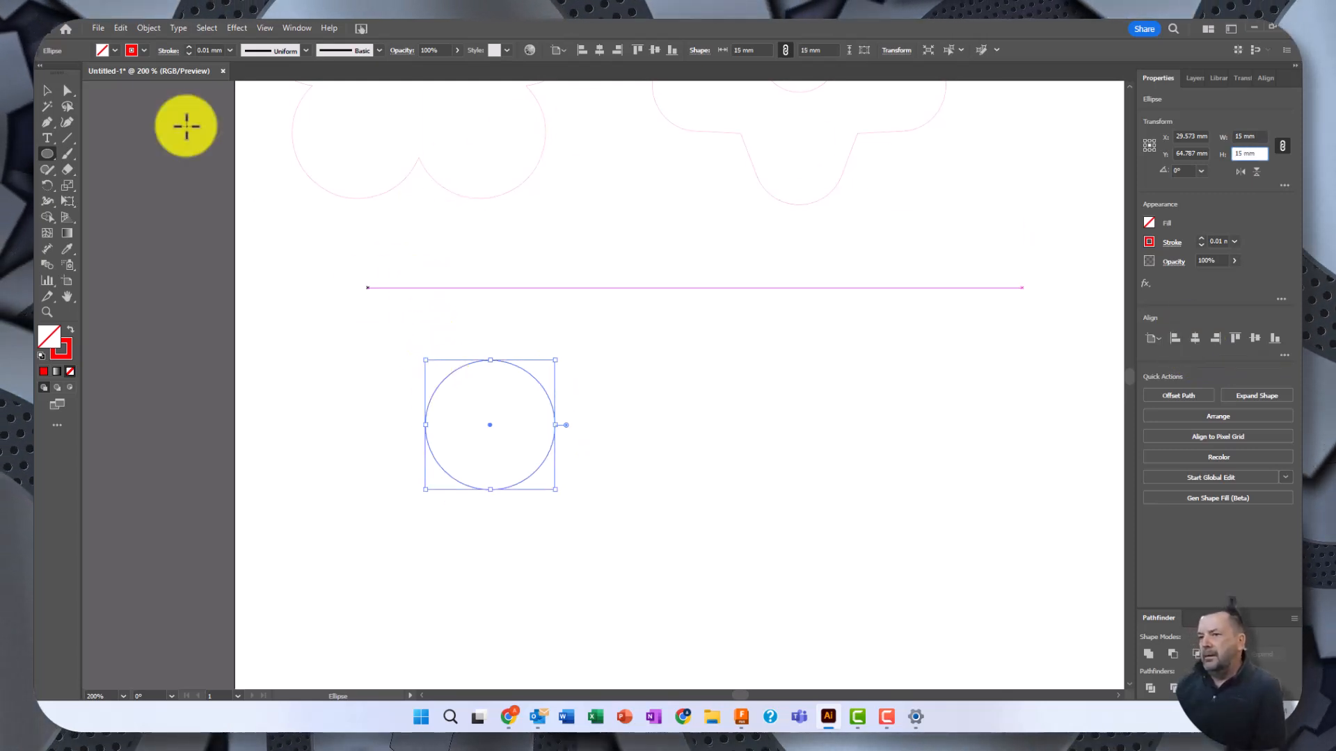
Move the 15 mm circle up nearer the first flower and paste copies of it beside it.
left_click(46, 91)
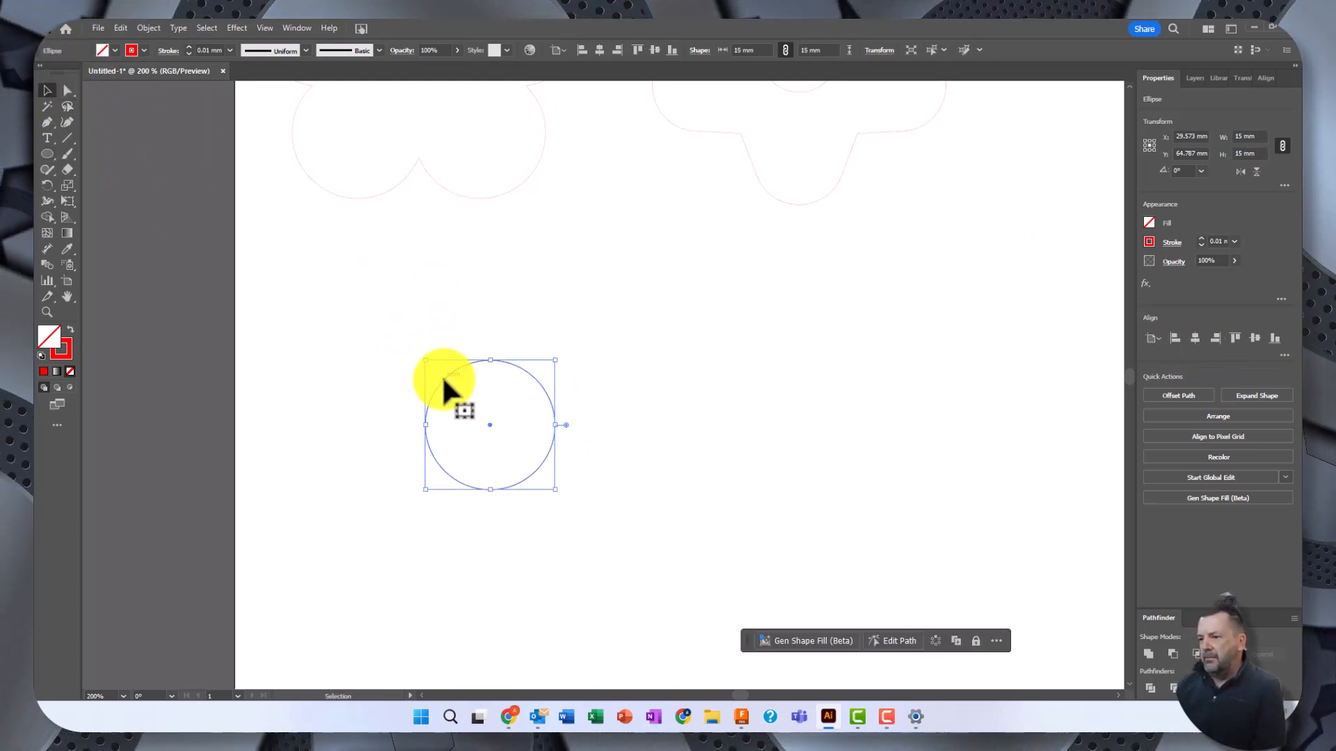
left_click_drag(441, 375, 394, 306)
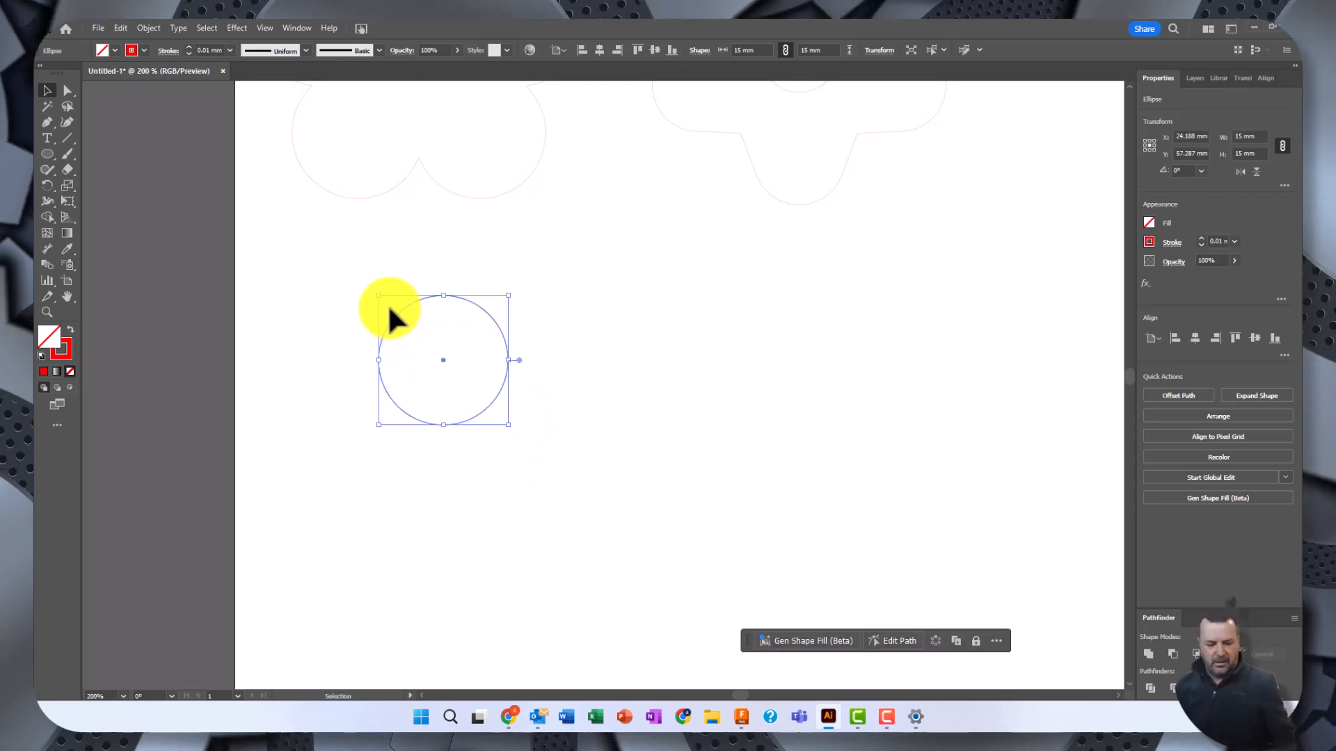
key("ctrl+c")
key("ctrl+v")
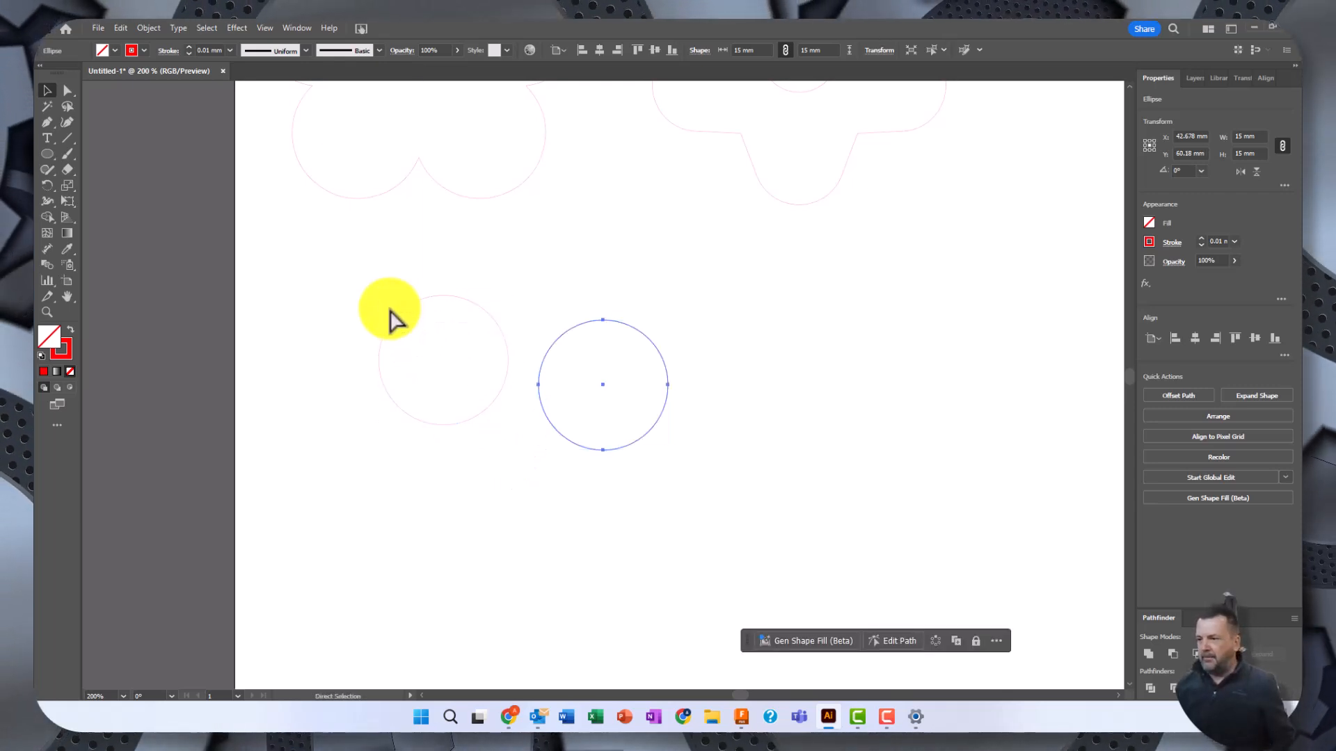
key("ctrl+v")
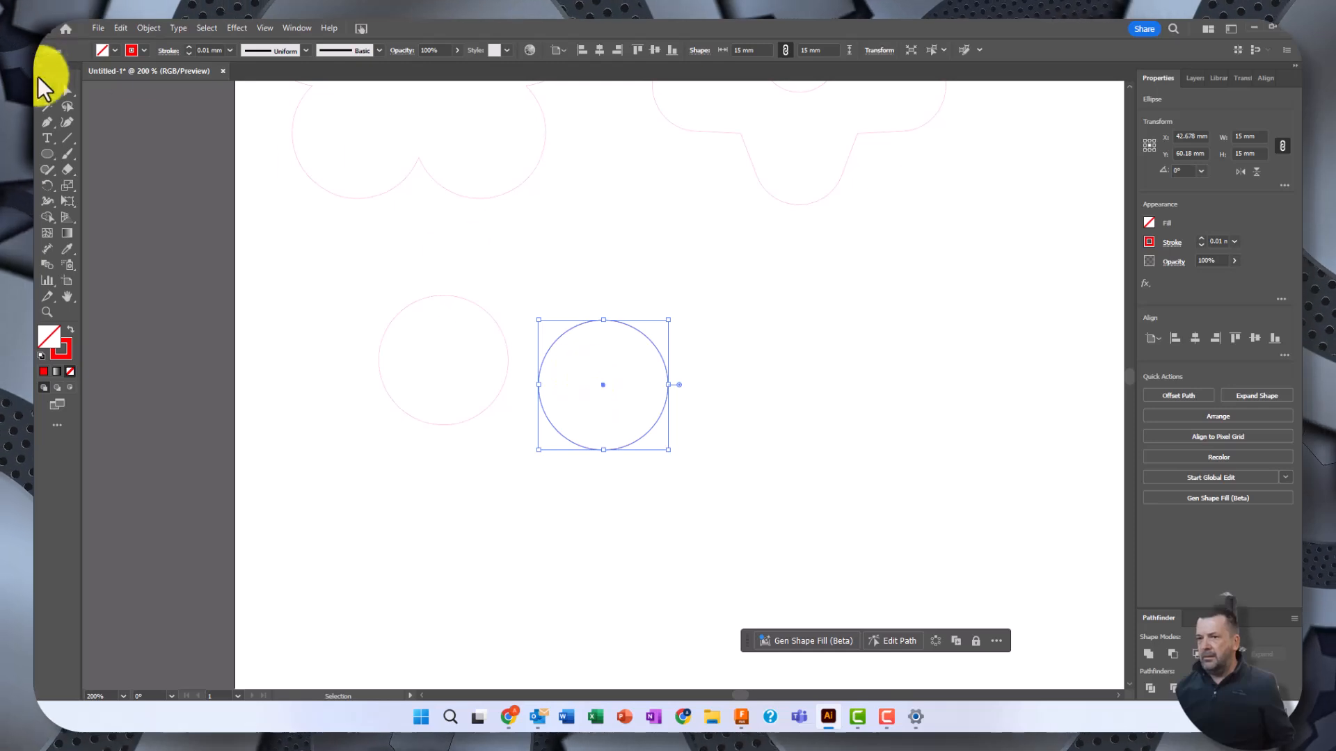
Arrange three circle copies around the original as petals: one at its lower left, one at its lower right and one below.
left_click_drag(603, 384, 382, 451)
left_click(612, 448)
left_click_drag(598, 383, 530, 438)
left_click_drag(381, 441, 369, 446)
left_click(661, 414)
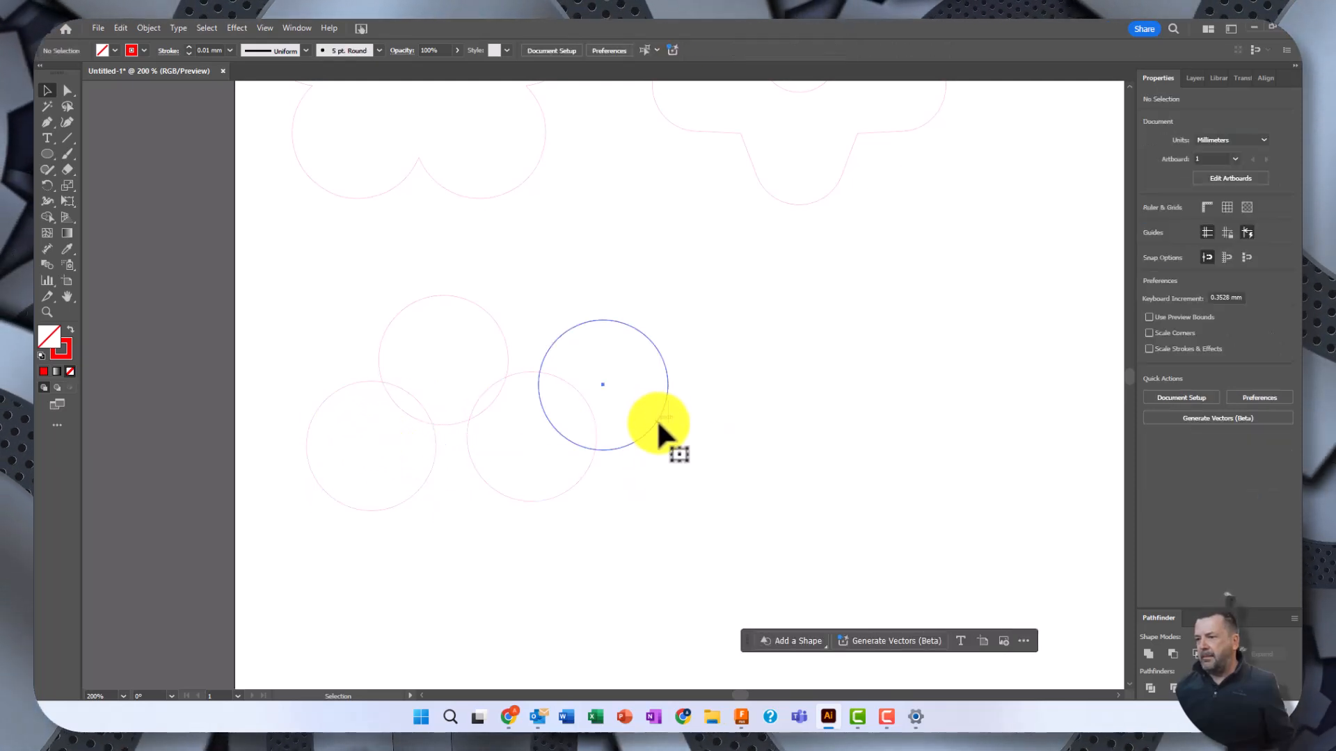
left_click(660, 420)
left_click_drag(603, 384, 437, 525)
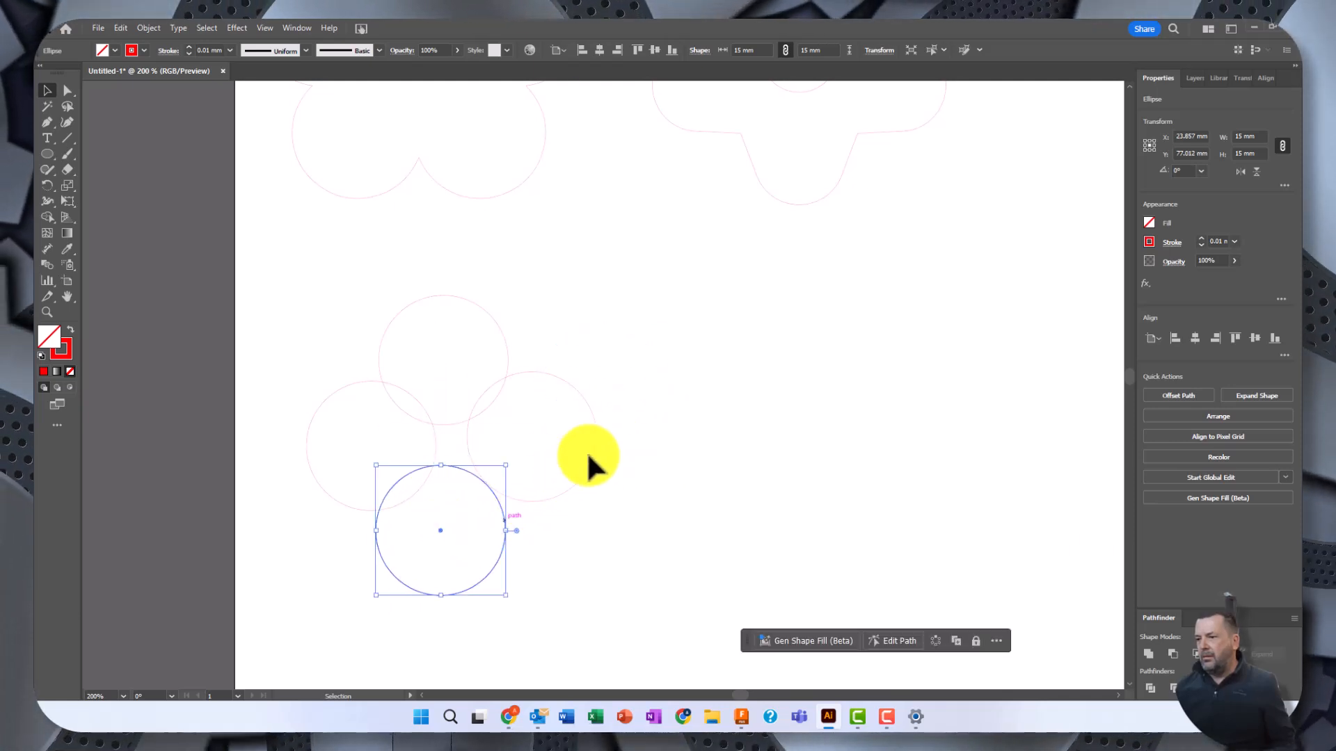
Paste a fifth 15 mm circle at the ring's lower right and adjust both right-hand circles so all five petals overlap.
key("ctrl+z")
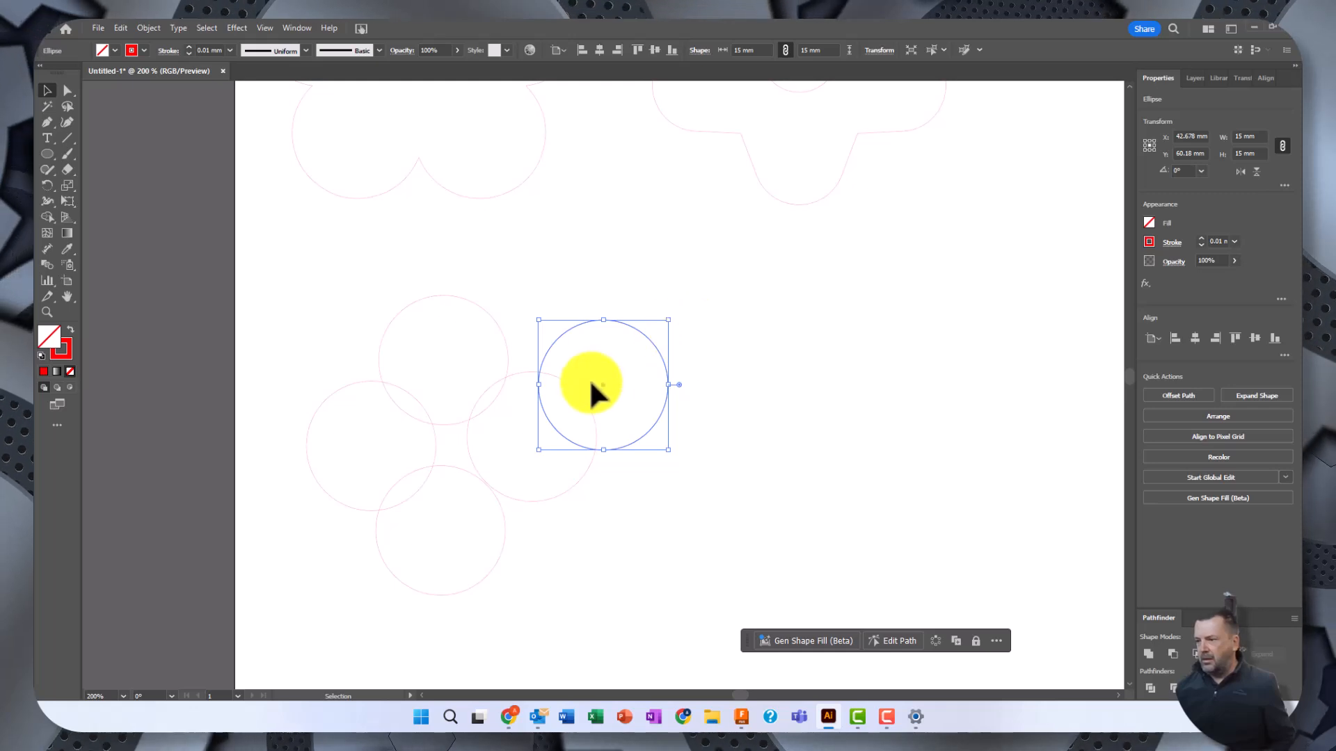
left_click_drag(600, 381, 539, 507)
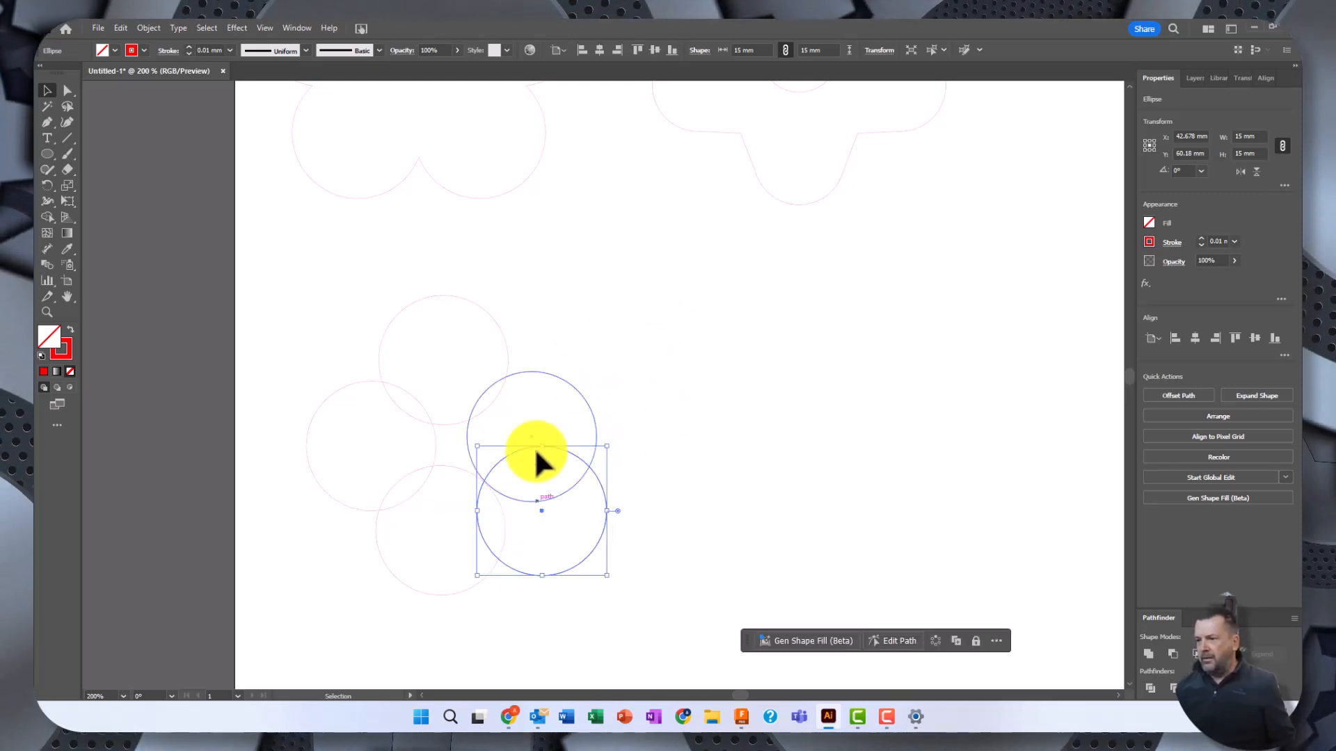
left_click_drag(547, 367, 566, 348)
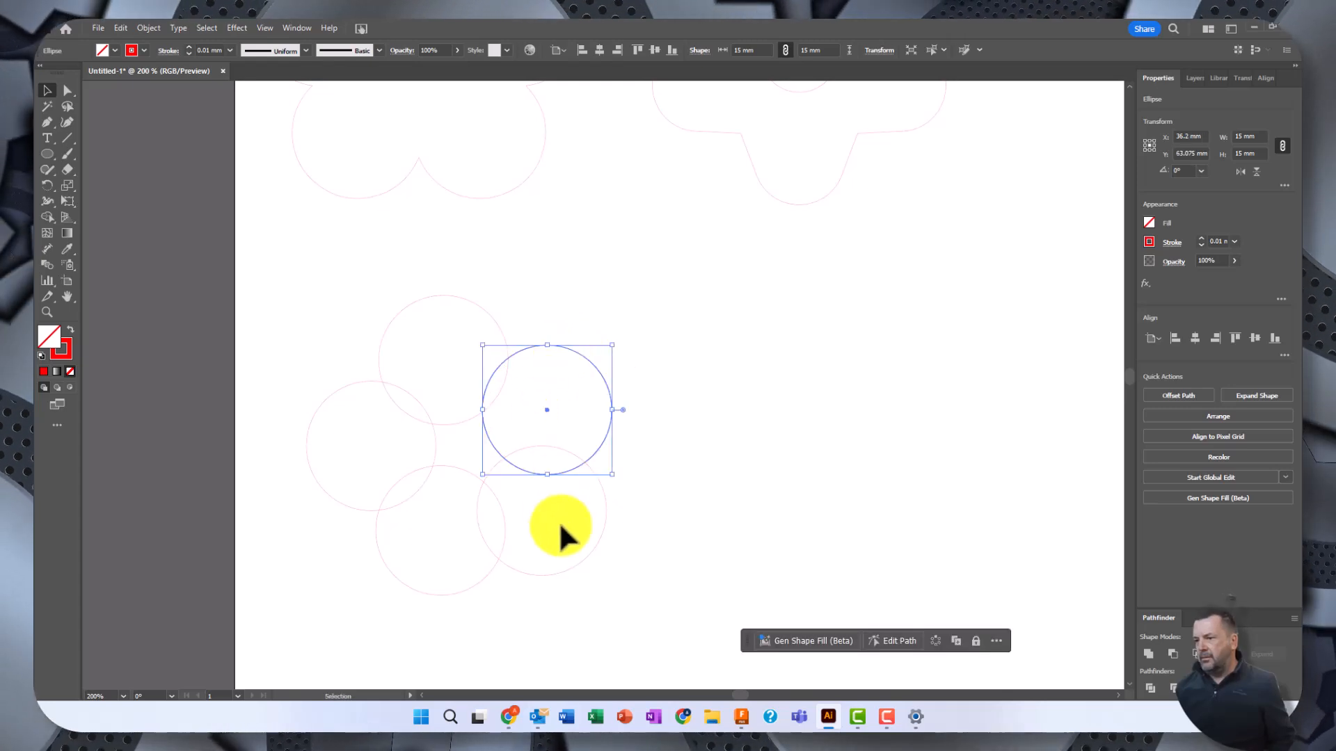
left_click(604, 530)
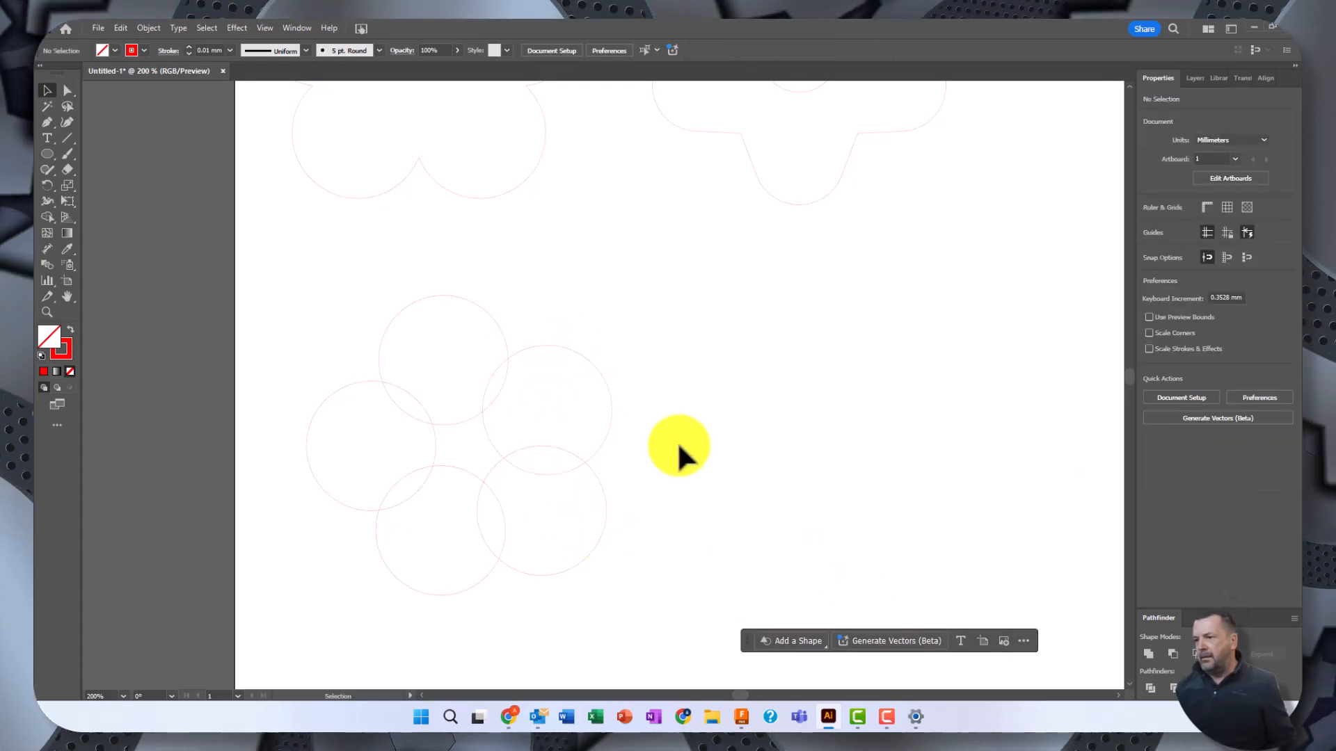
left_click_drag(604, 511, 607, 498)
left_click(743, 565)
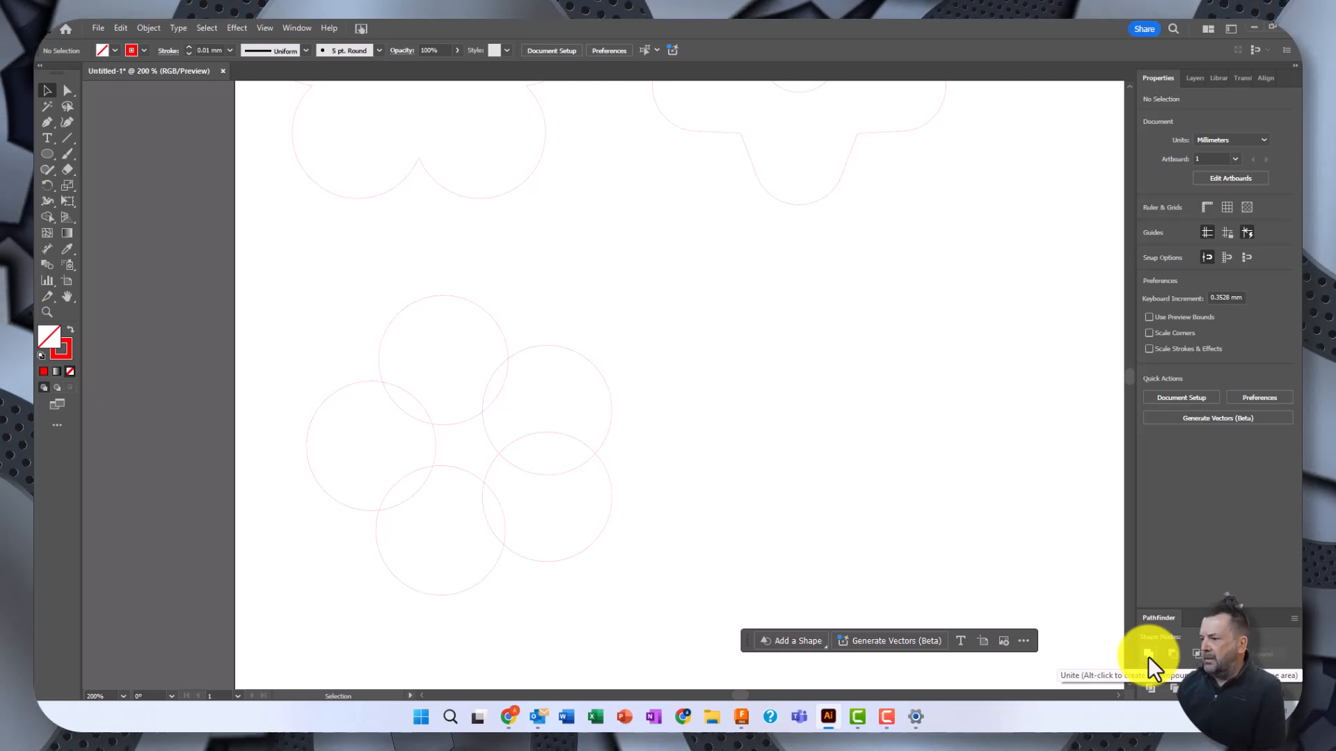
Unite the five overlapping circles into one flower shape.
left_click(1174, 652)
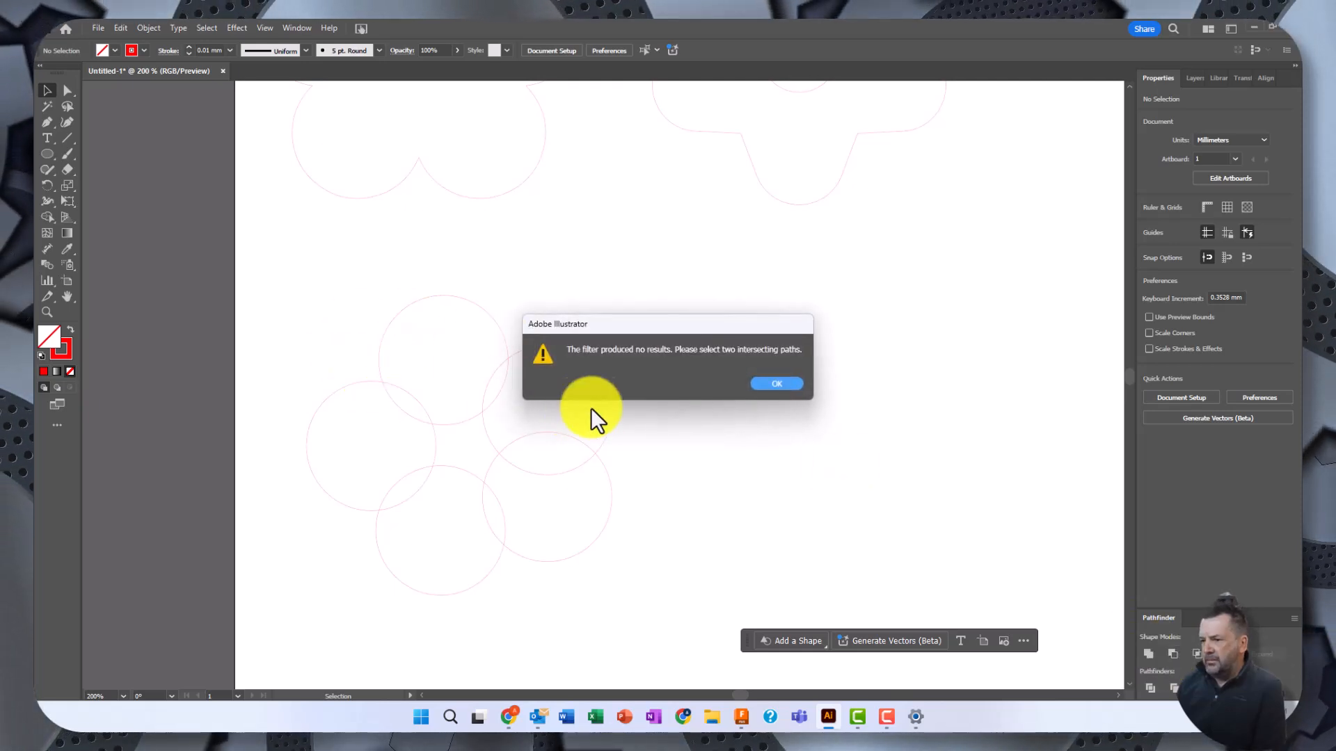
left_click(769, 383)
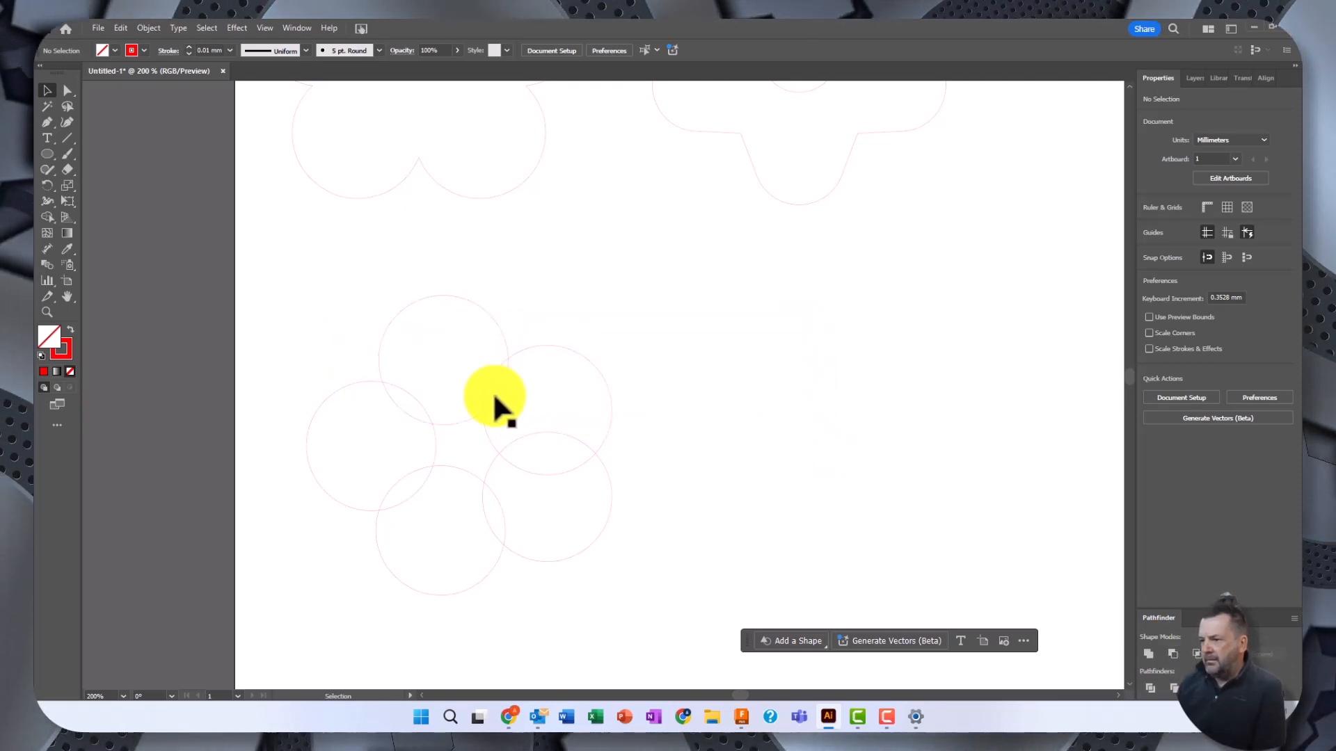
left_click(494, 400)
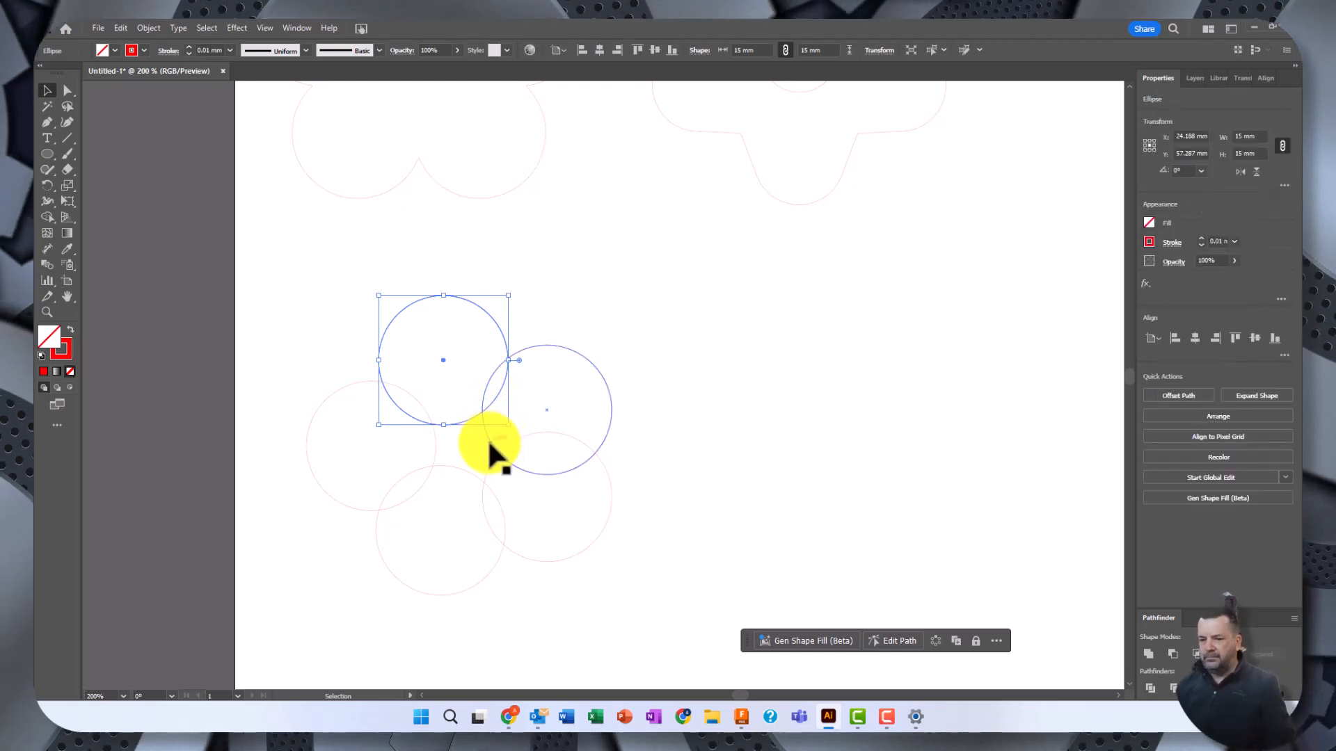
left_click(487, 442, "shift")
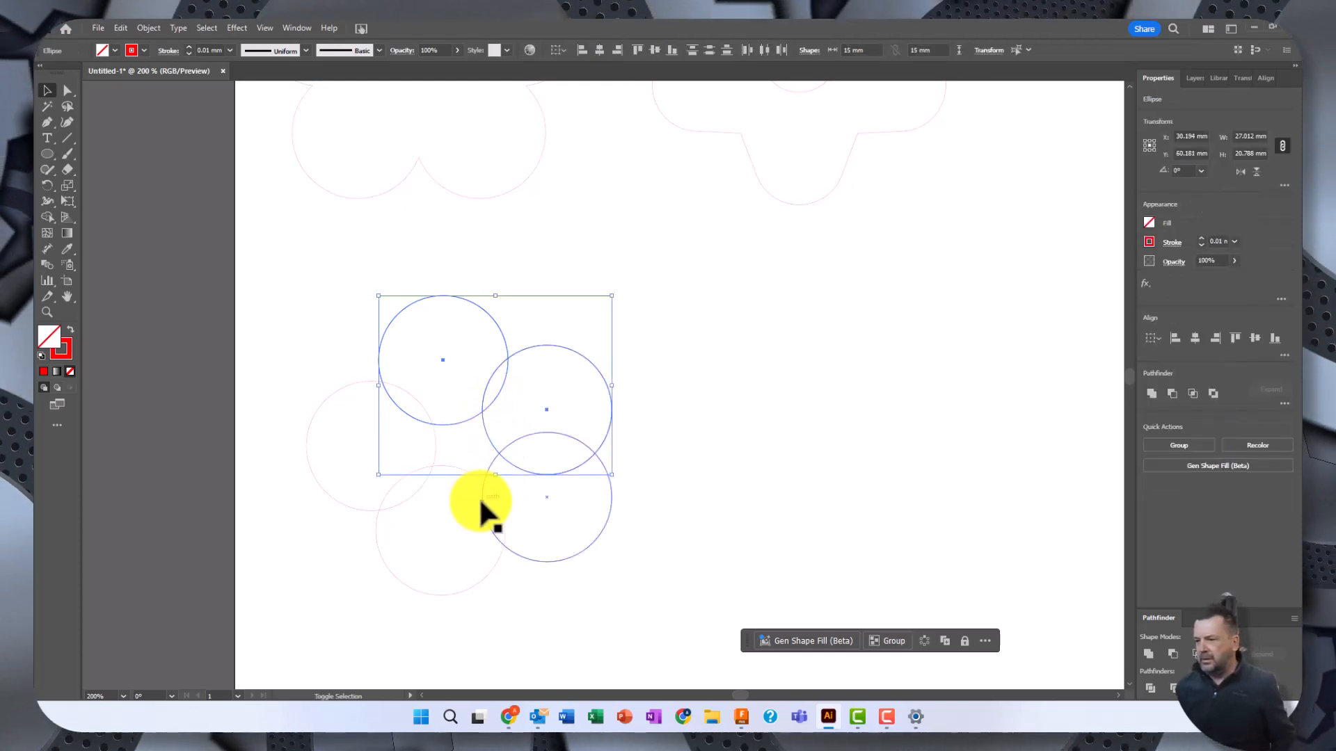
left_click(481, 497, "shift")
left_click(502, 510, "shift")
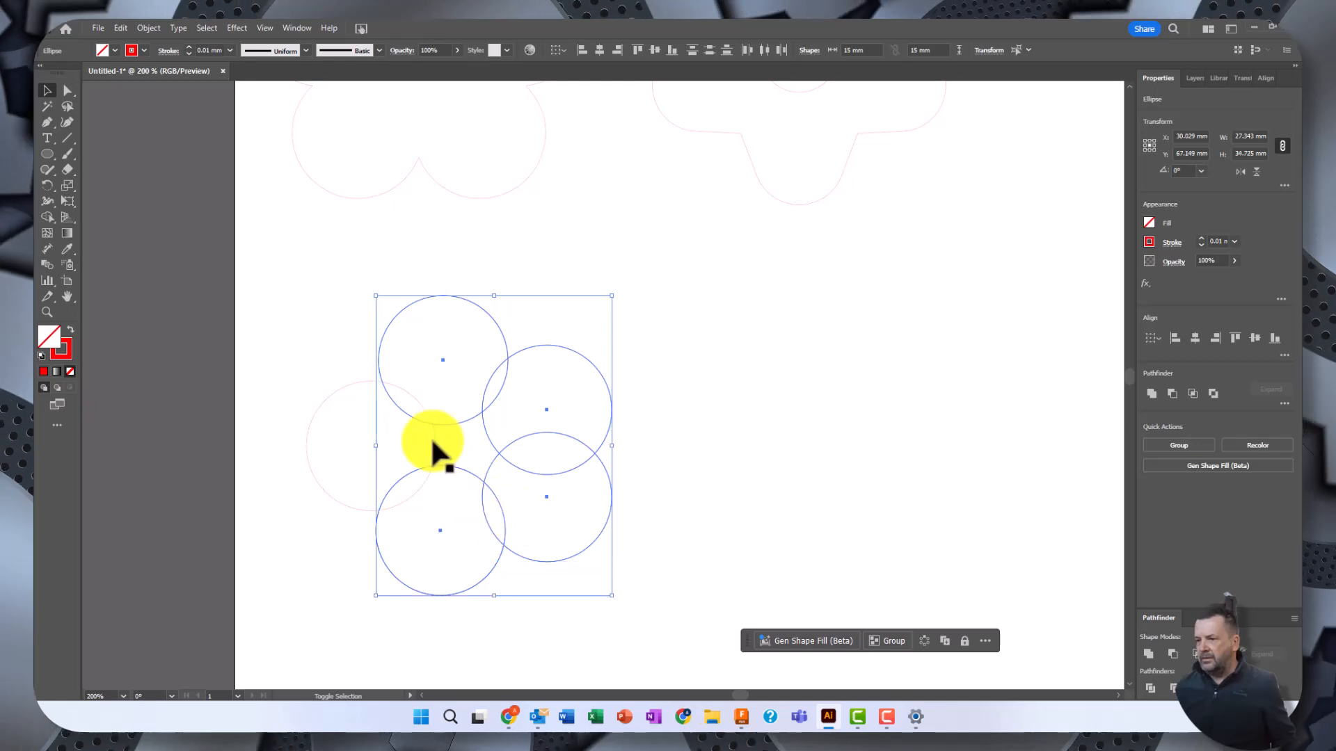
left_click(437, 448, "shift")
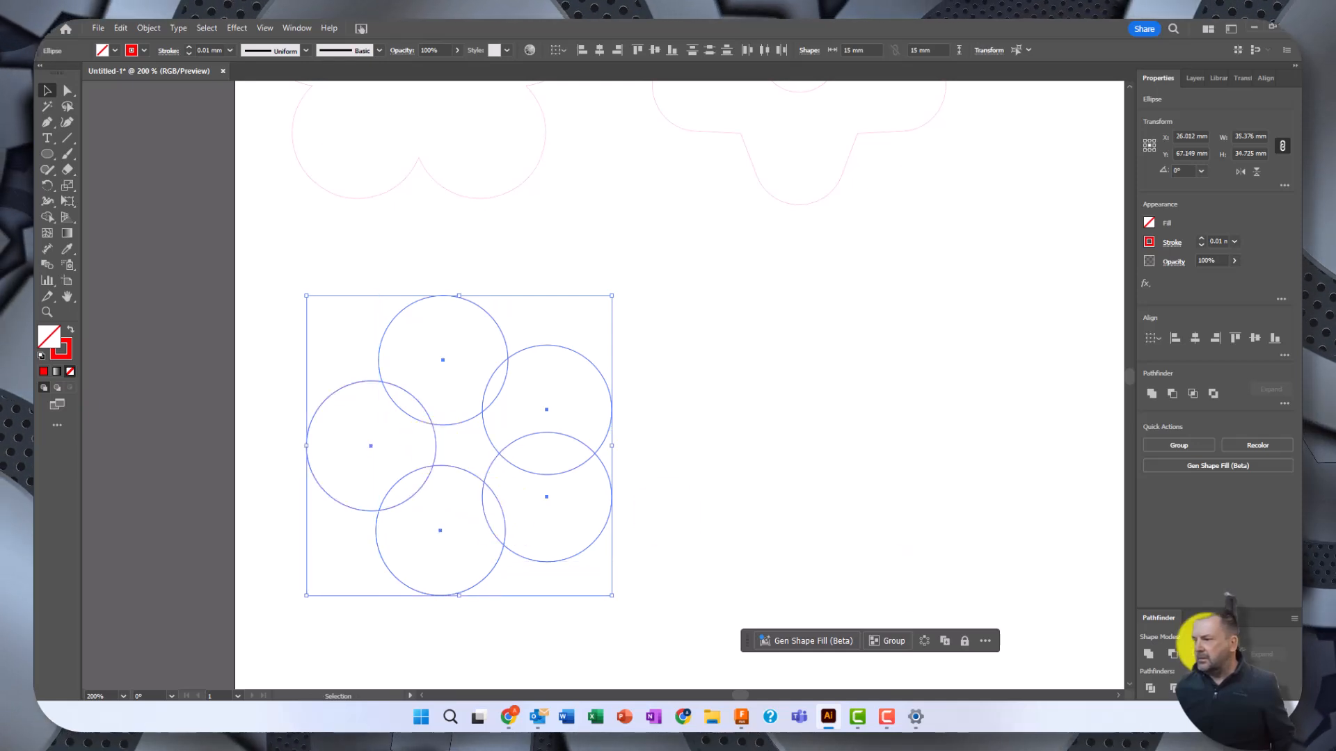
left_click(1149, 655)
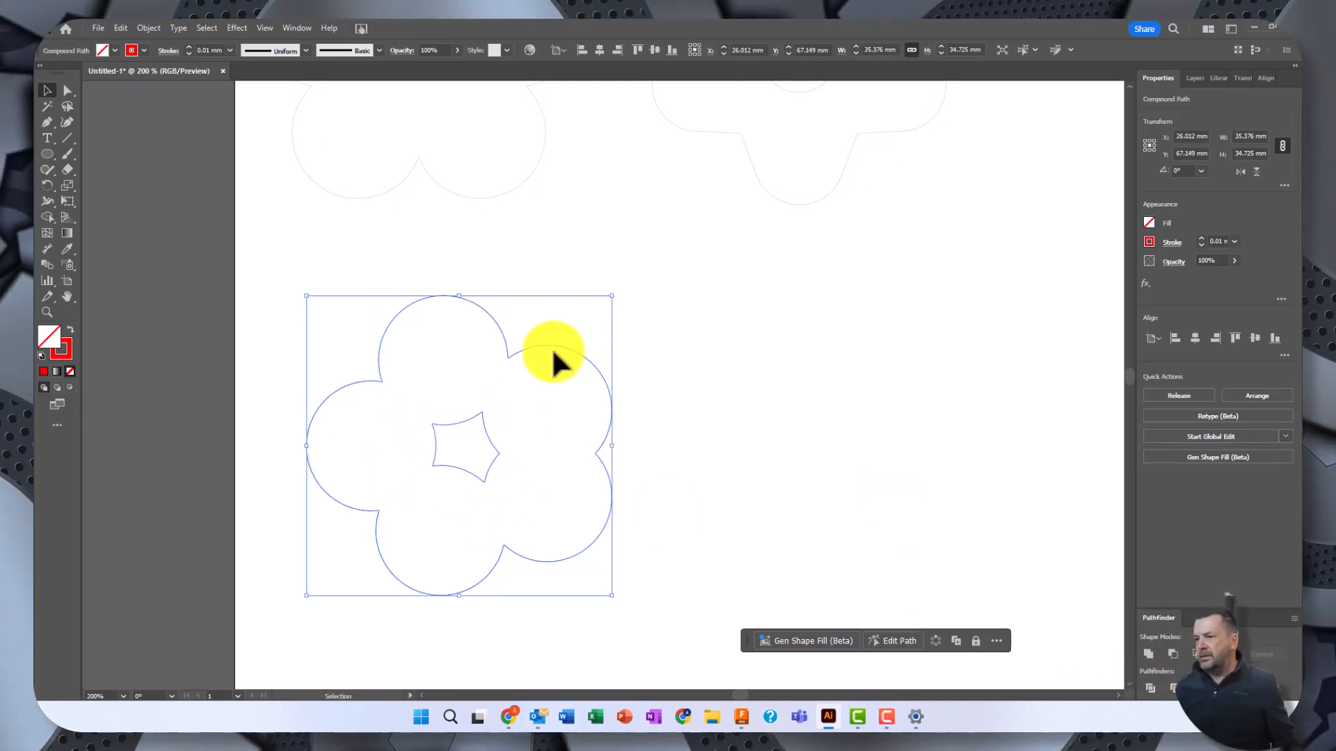
left_click(772, 348)
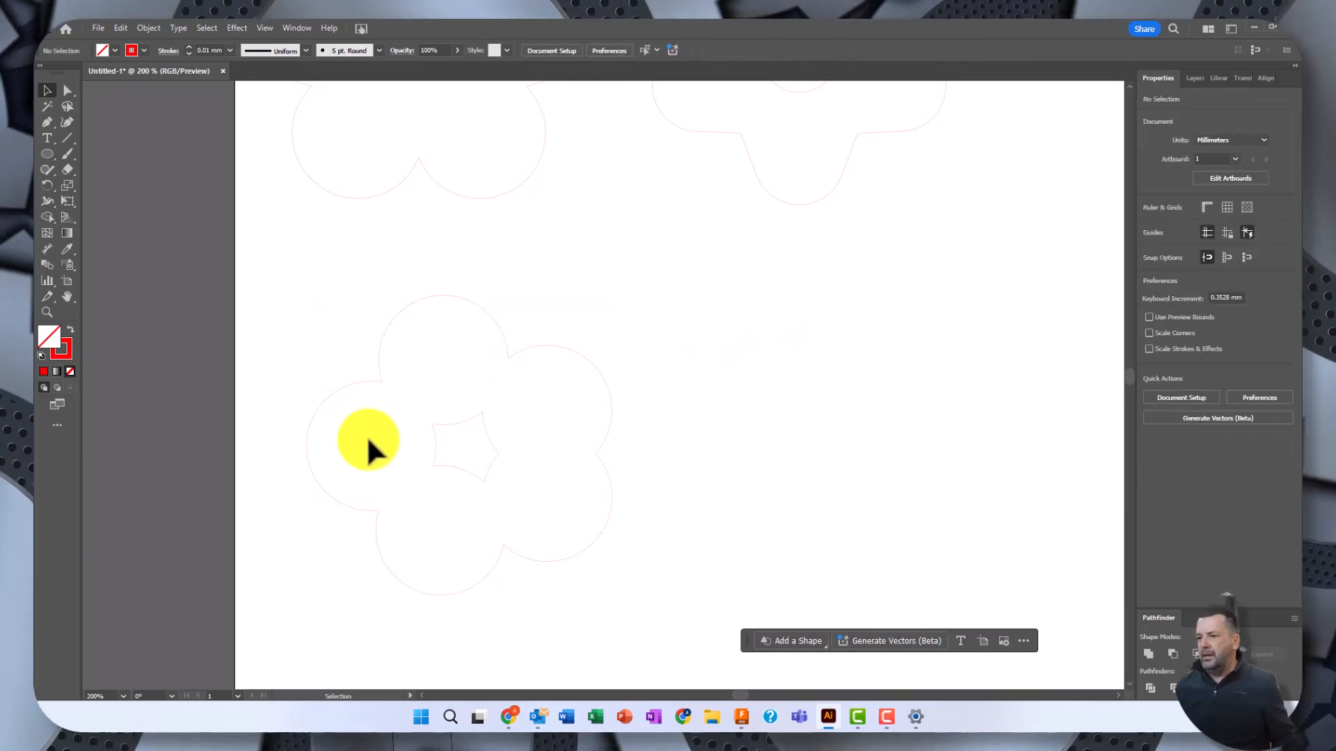
Release the united flower's compound path and delete the small star-shaped piece at its centre.
left_click(444, 420)
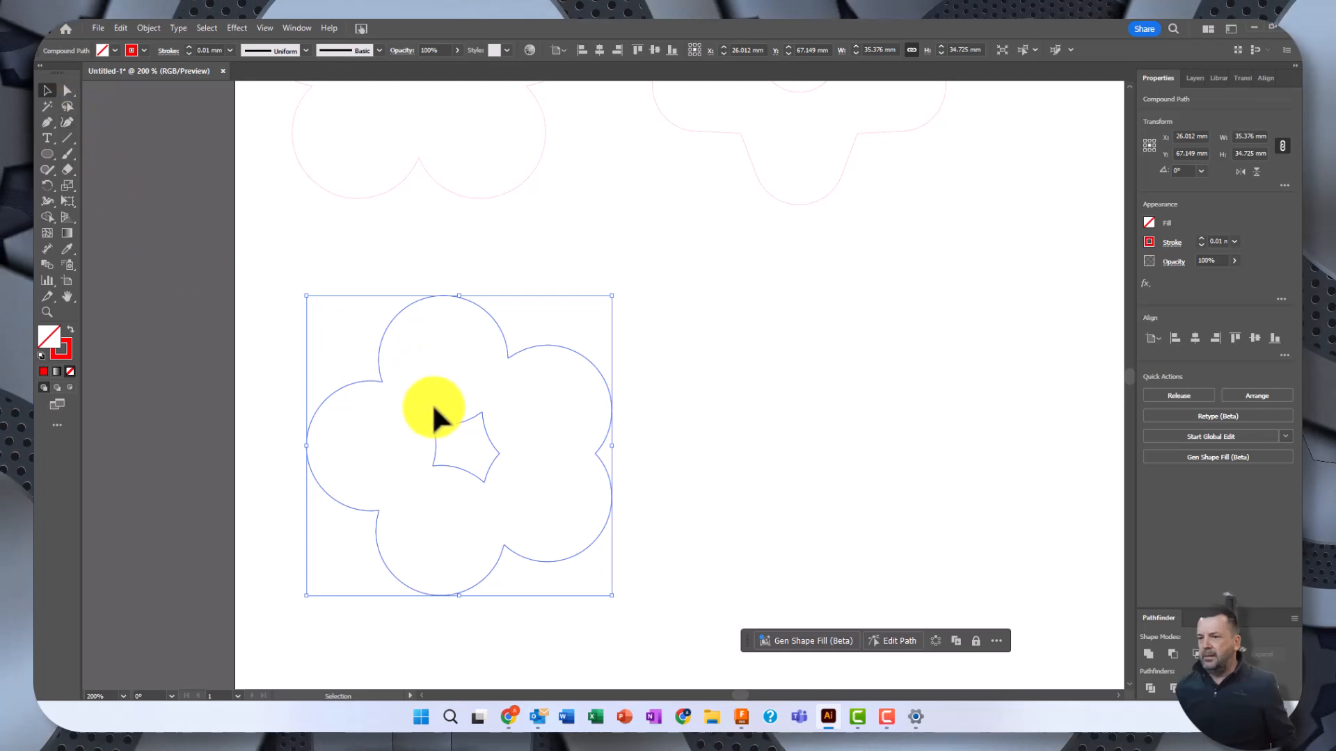
right_click(527, 414)
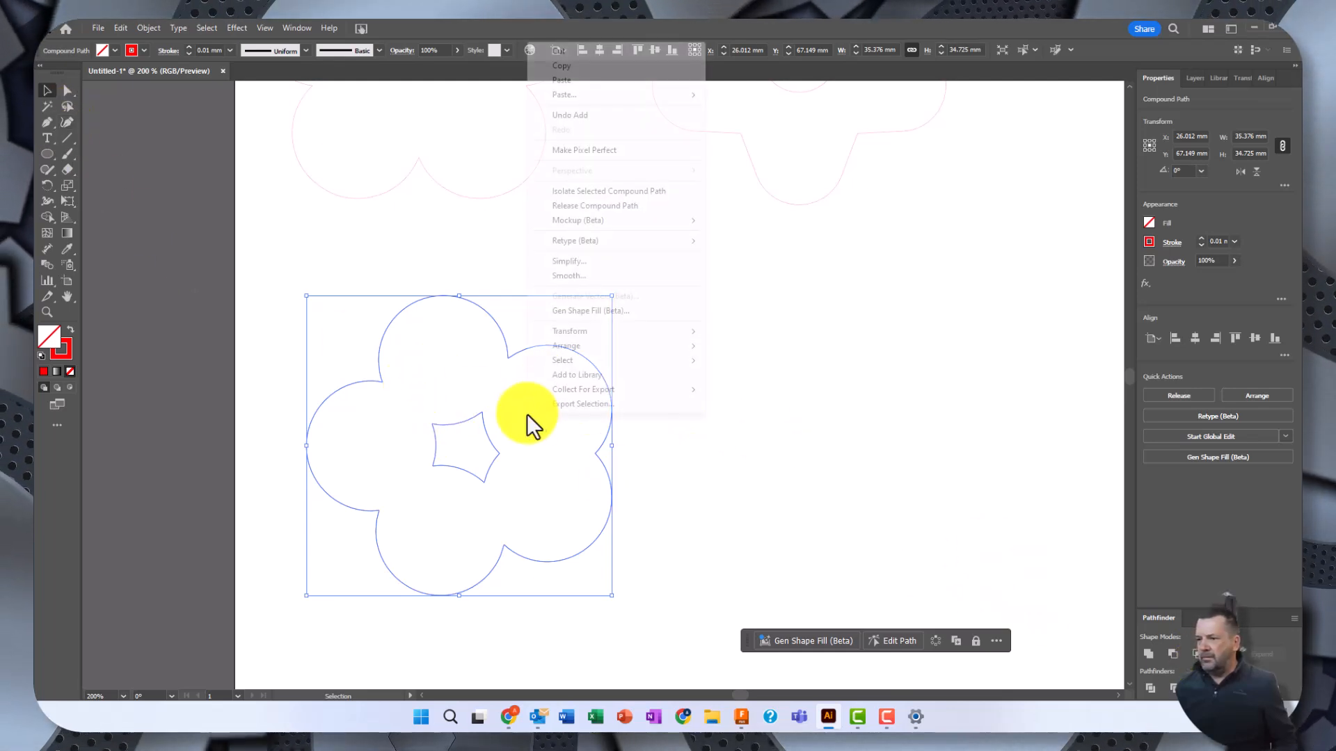
left_click(578, 206)
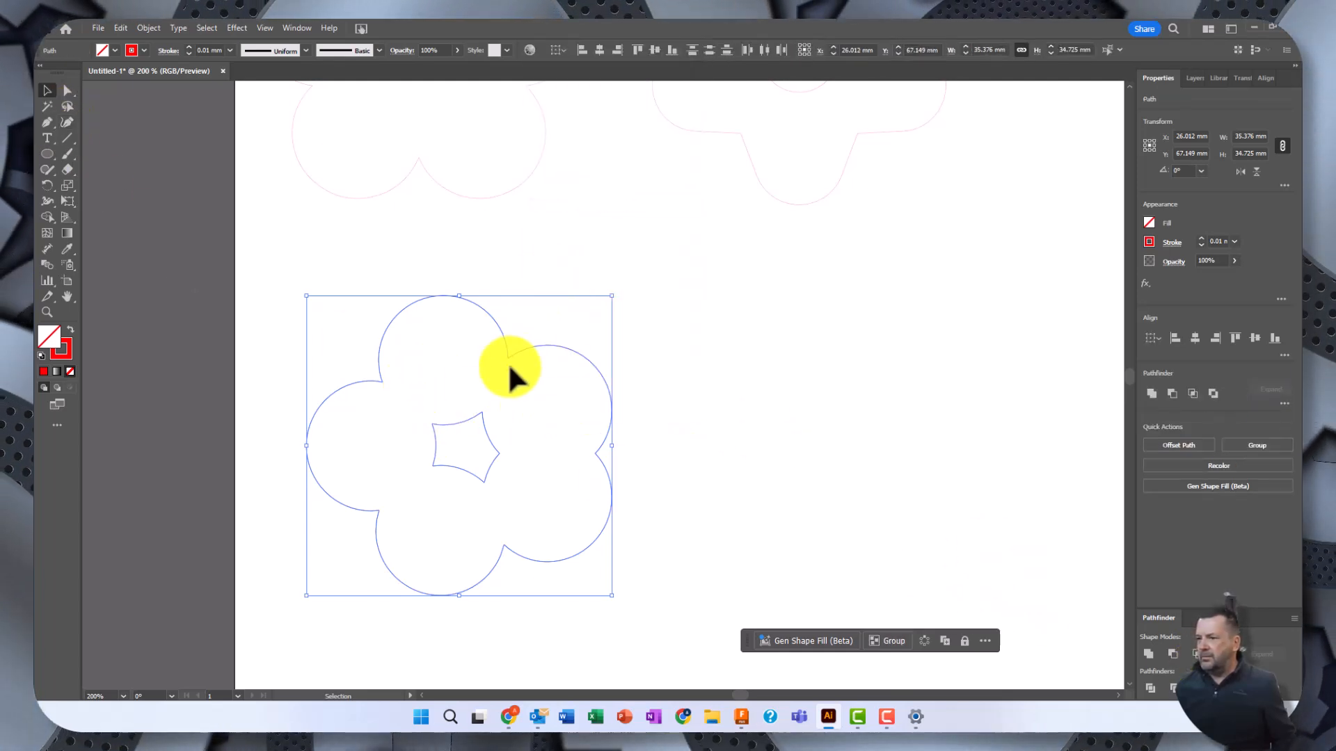
left_click(453, 417)
left_click(457, 423)
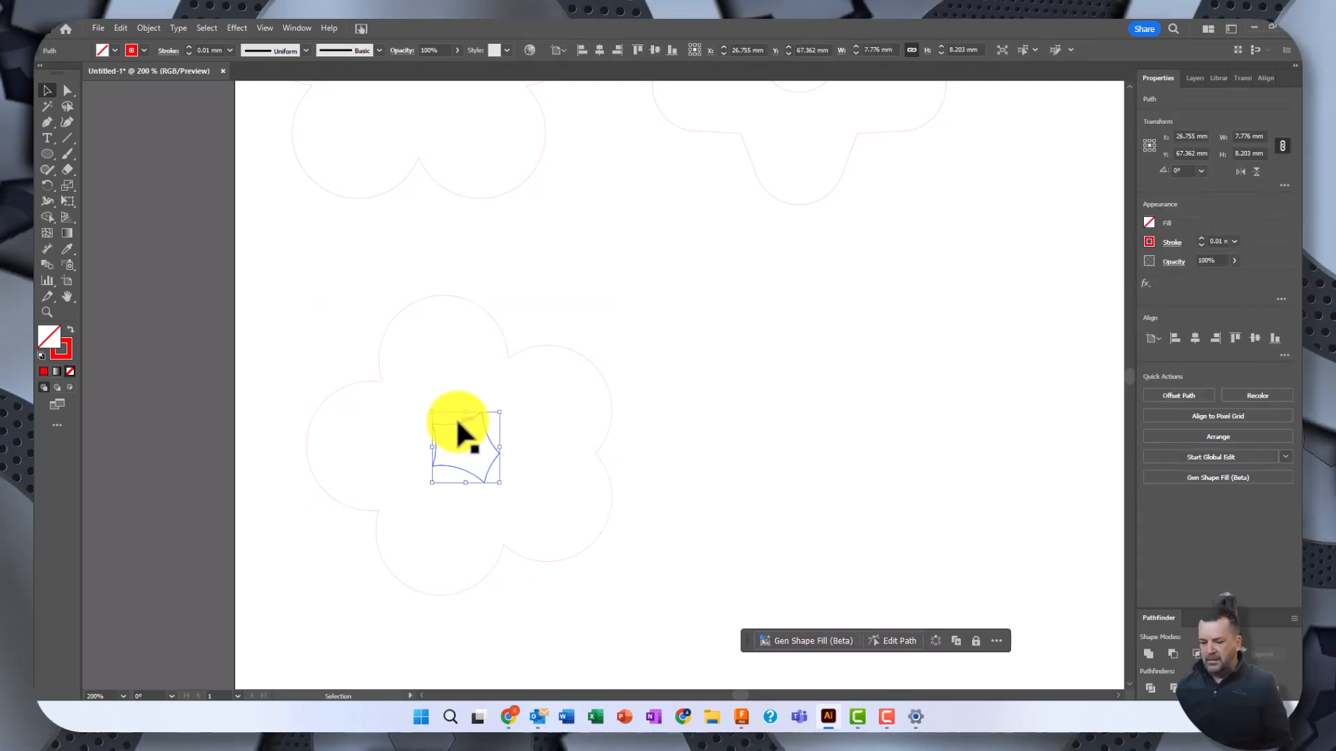
key("Delete")
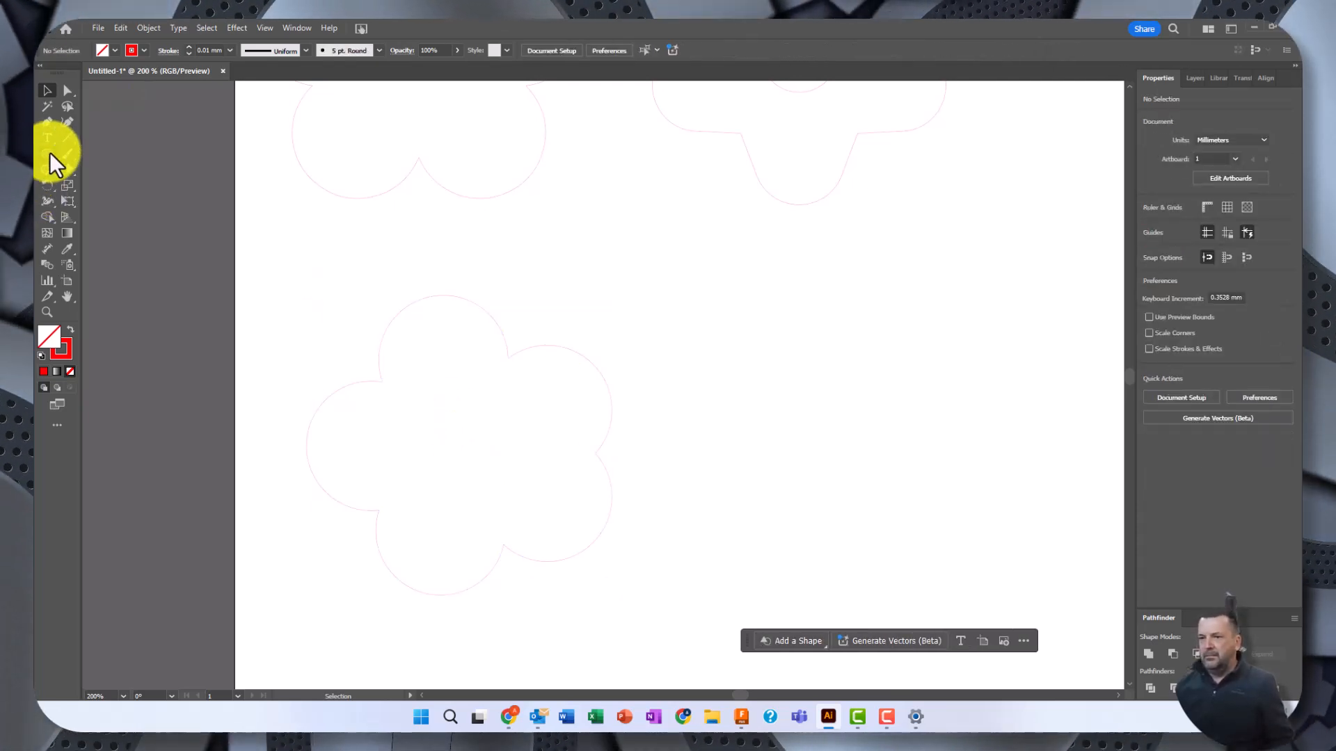
Draw a circle 10 mm wide and 10 mm high in the empty area beside the five-circle flower.
left_click(48, 154)
left_click(698, 375)
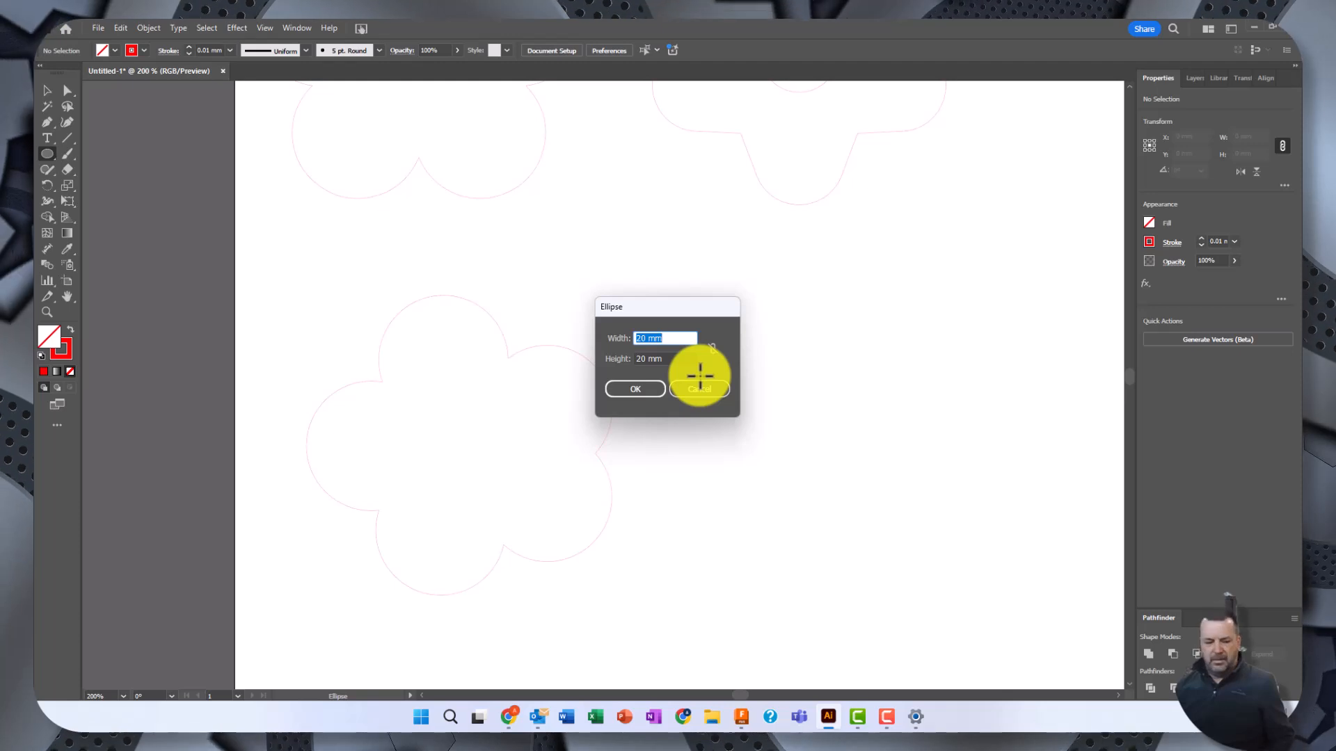
type("10")
key("Tab")
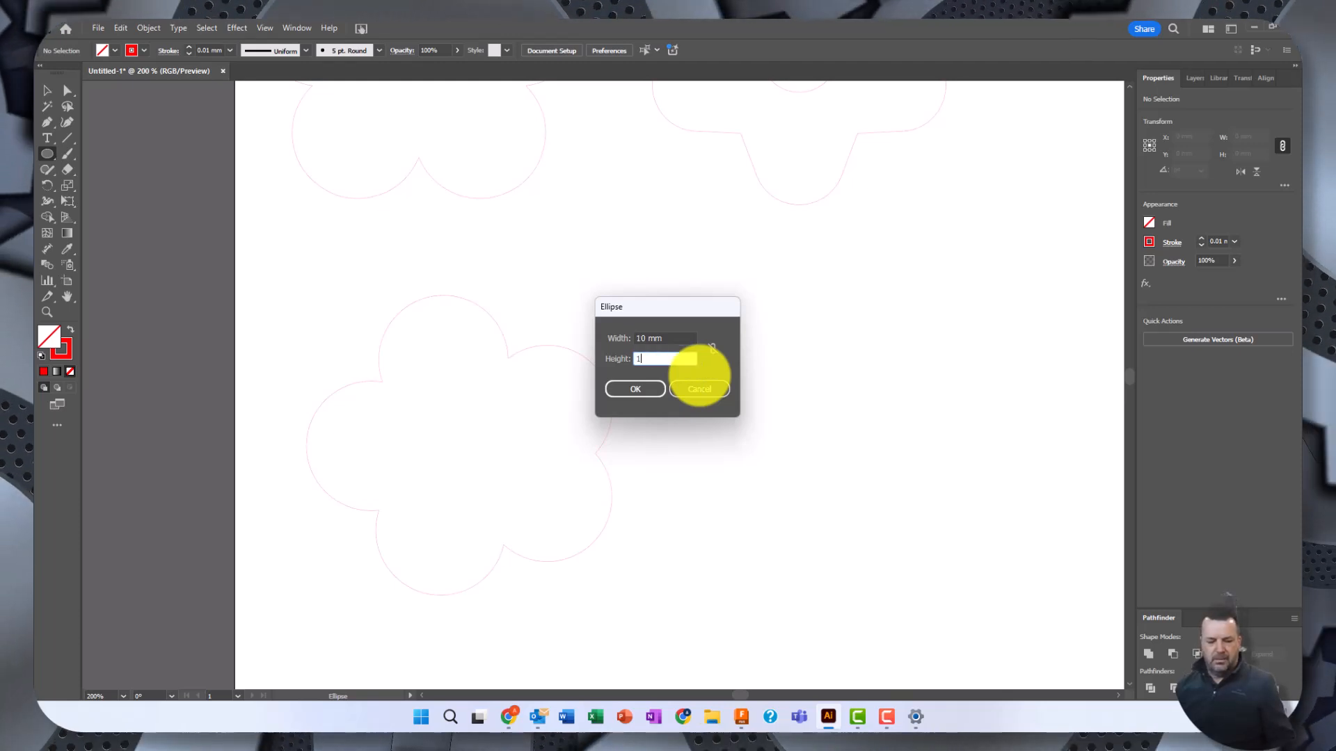
type("10")
left_click(649, 390)
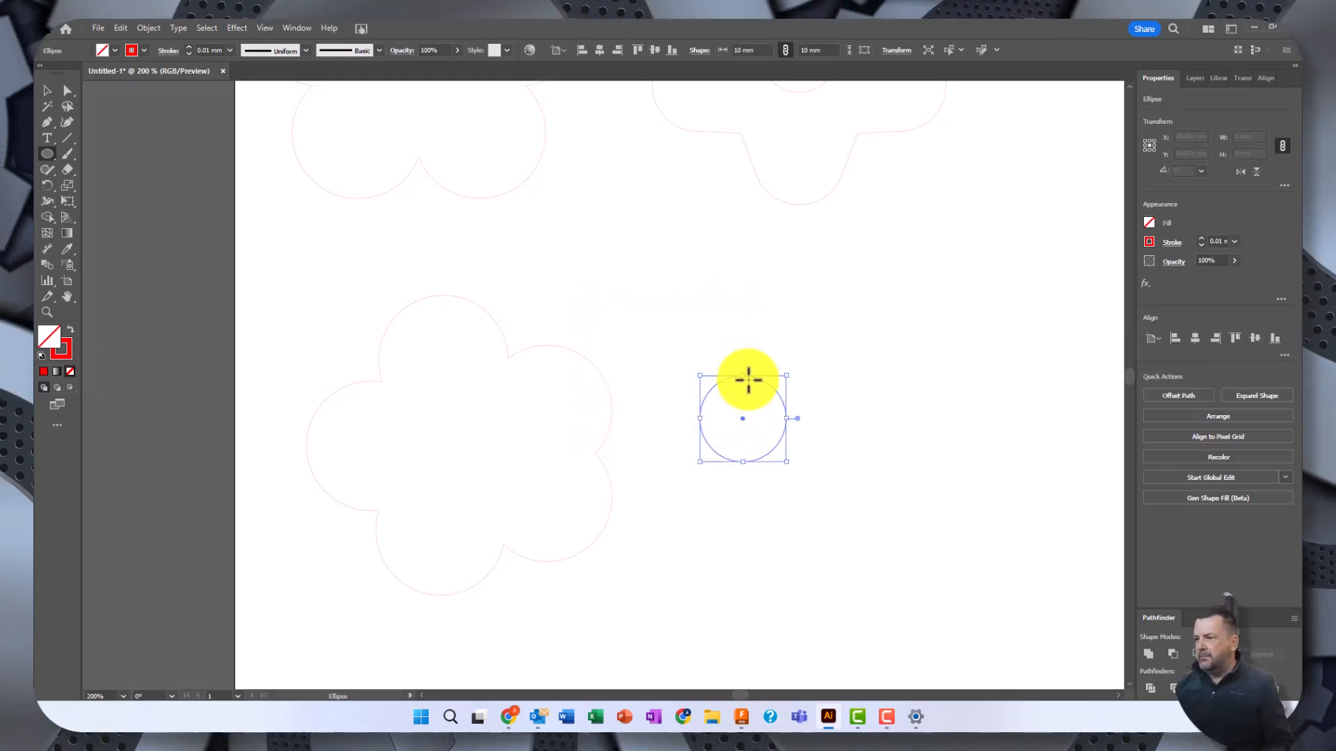
Move the 10 mm circle into the middle of the five-circle flower as its round centre and deselect it.
left_click(46, 91)
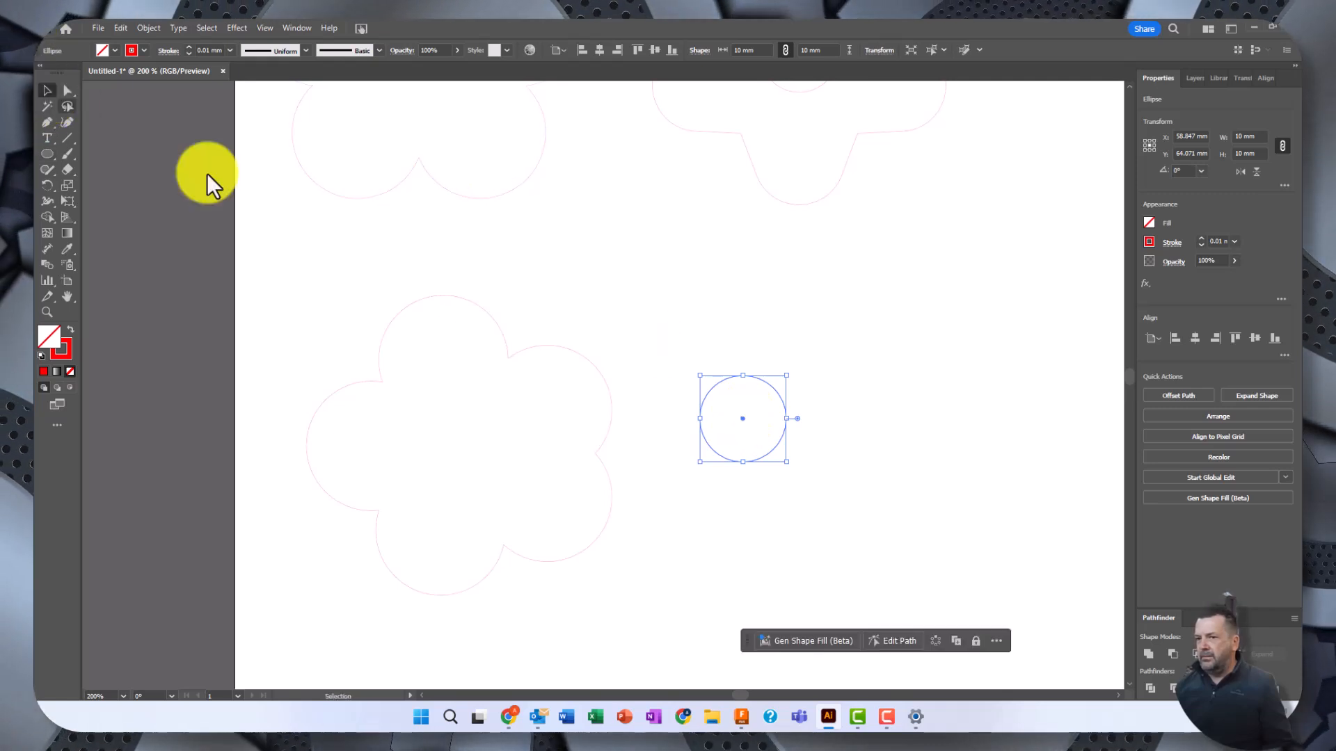
left_click_drag(742, 419, 461, 451)
left_click_drag(457, 442, 457, 444)
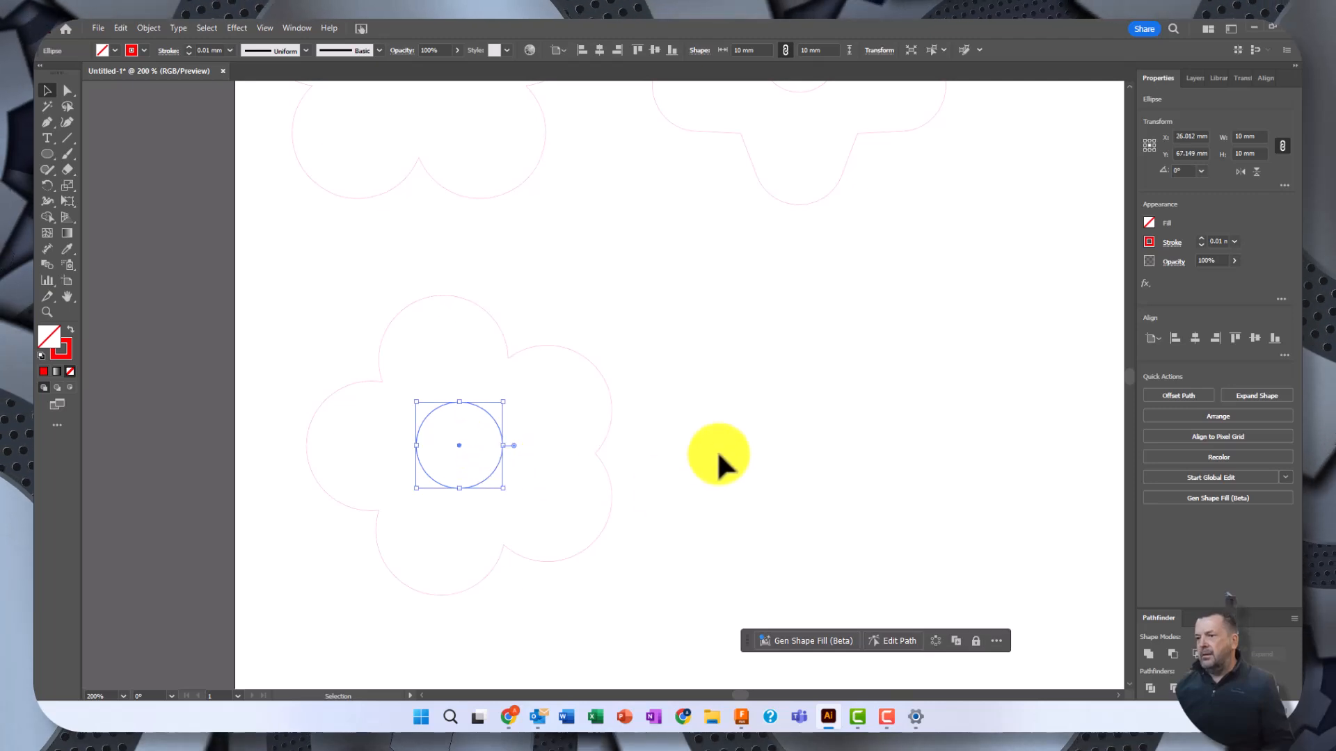
left_click(727, 441)
Narrow the outline of the lower five-circle flower slightly from its right side, leaving its centre circle as is.
key("ctrl+minus")
key("ctrl+minus")
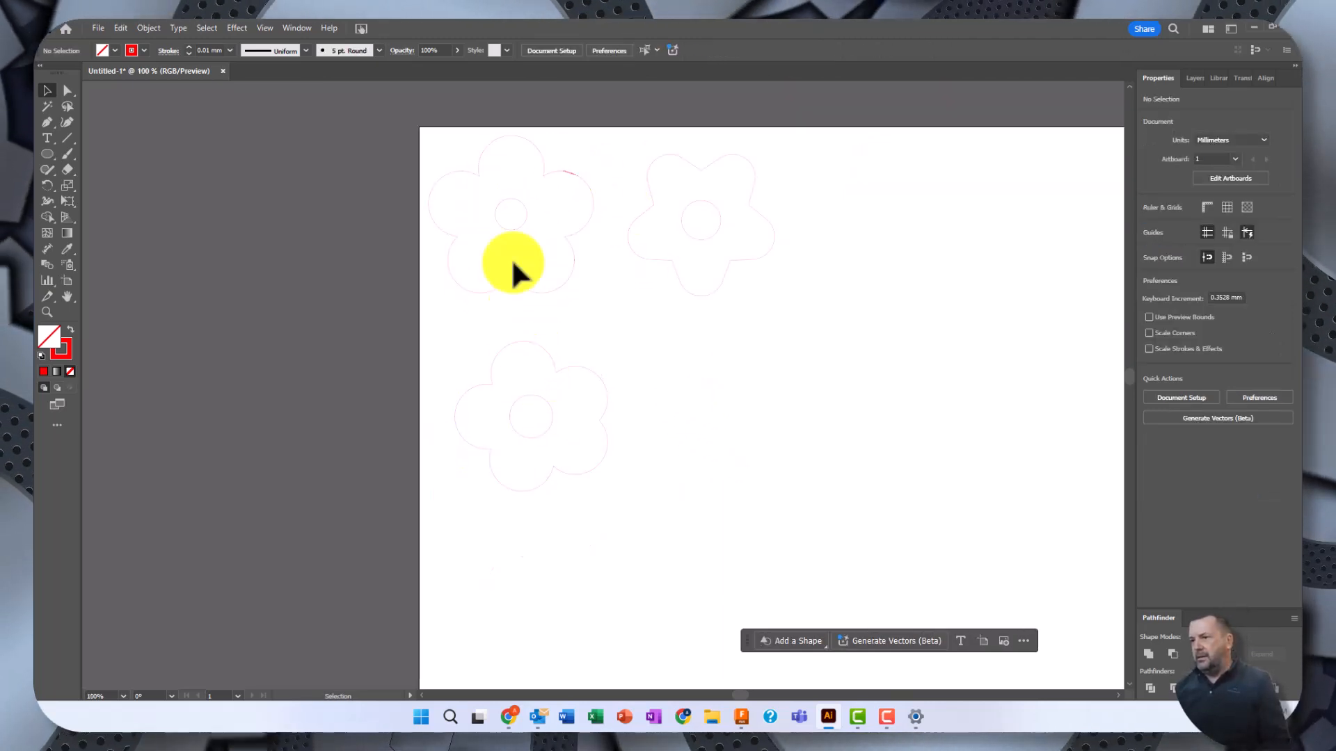
left_click(604, 412)
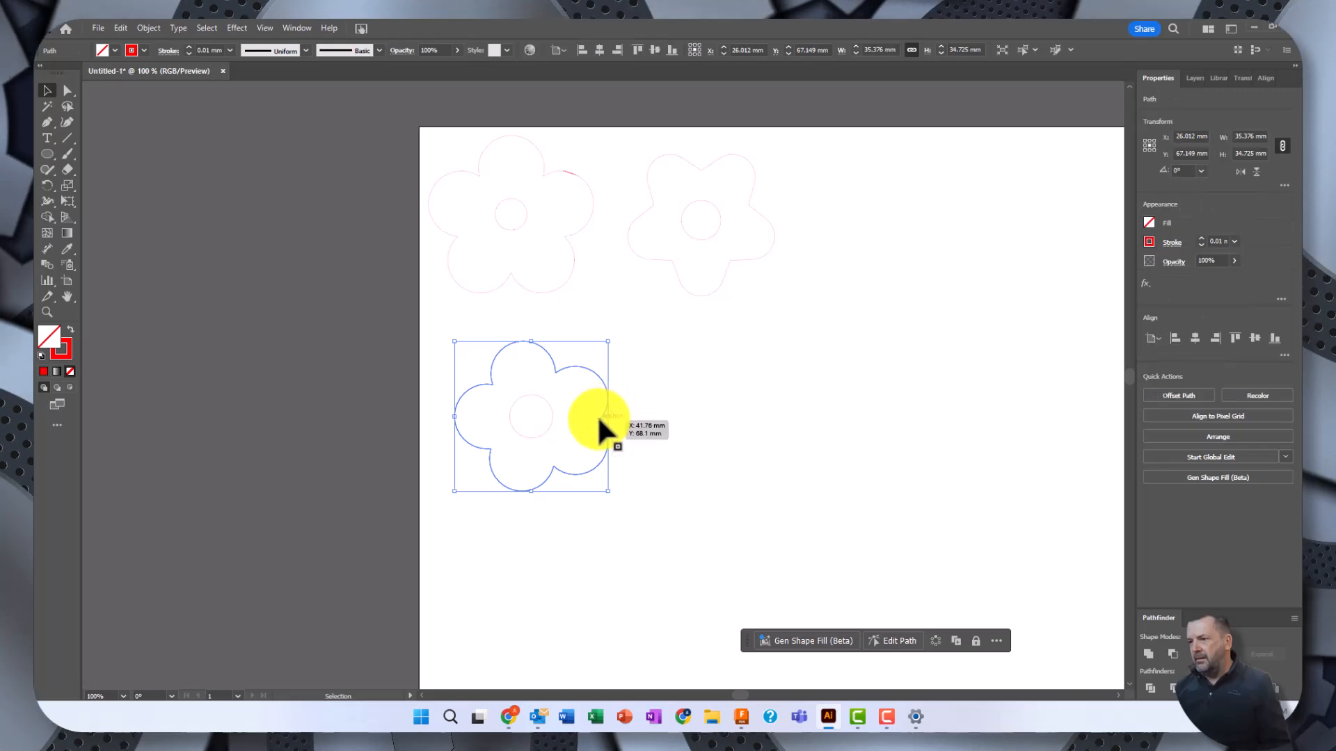
mouse_move(607, 415)
left_mouse_down()
mouse_move(588, 408)
mouse_move(598, 414)
left_mouse_up()
left_click(763, 478)
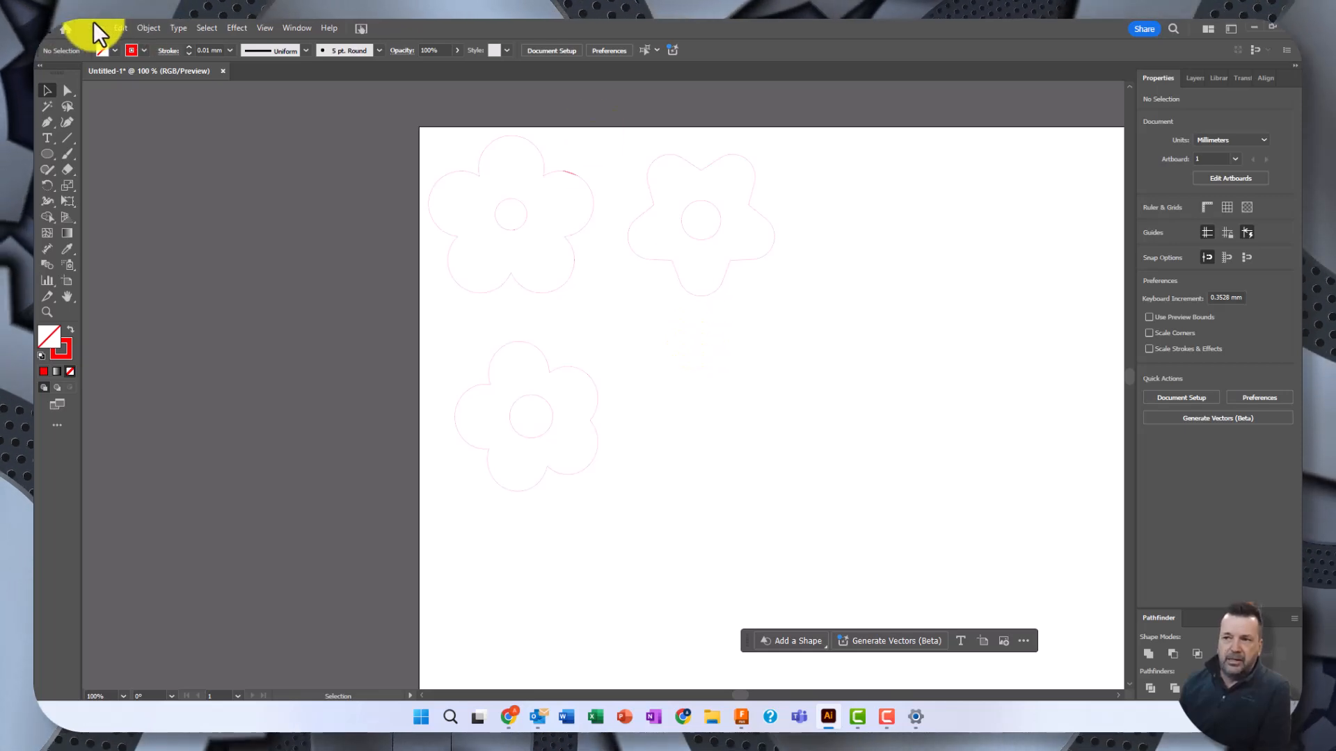
Check the general, stroke and type measurement settings in the Units preferences, then close the dialog.
left_click(121, 28)
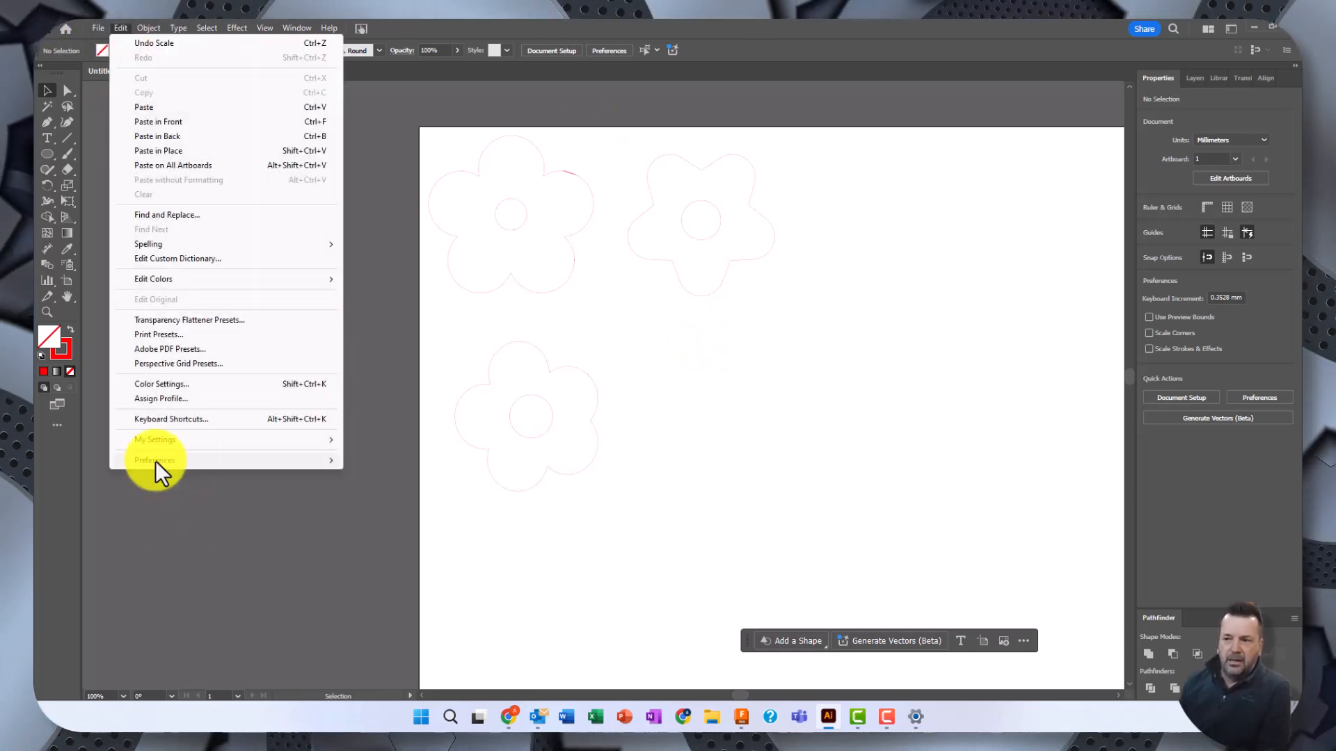
mouse_move(155, 459)
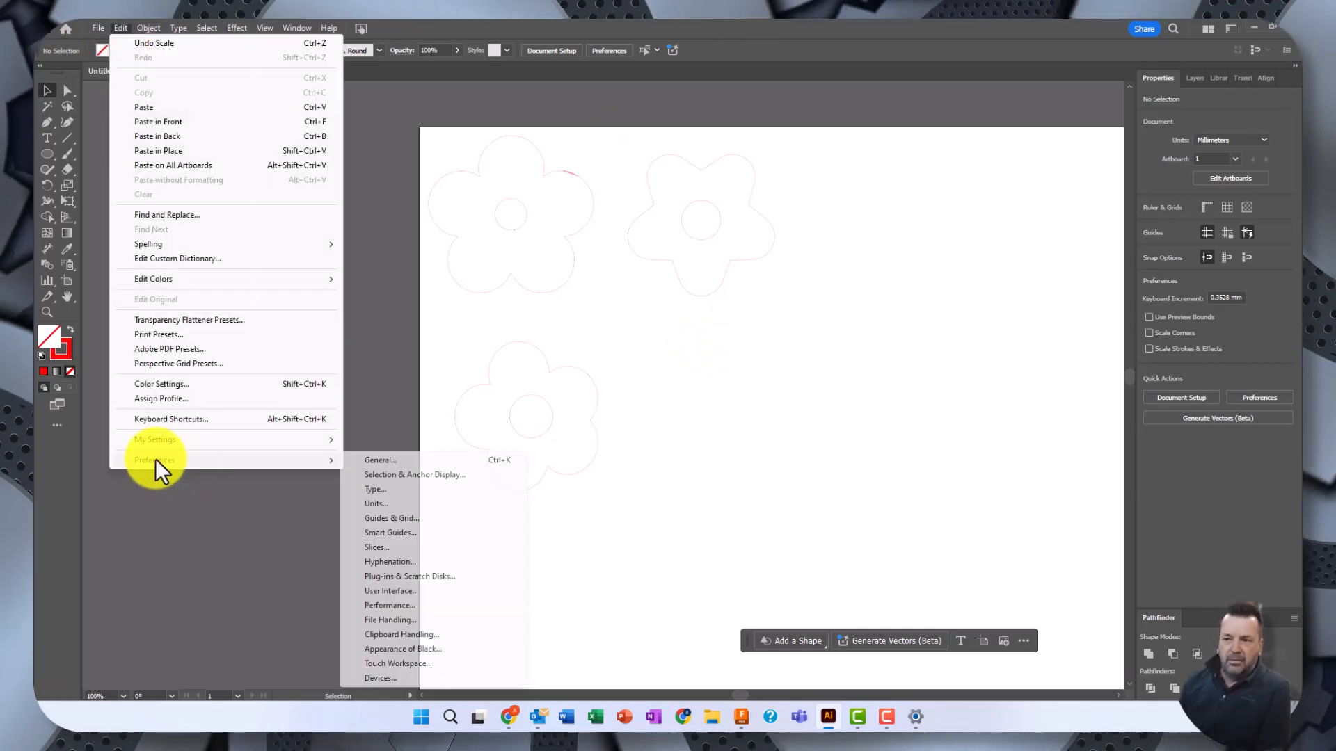
left_click(373, 505)
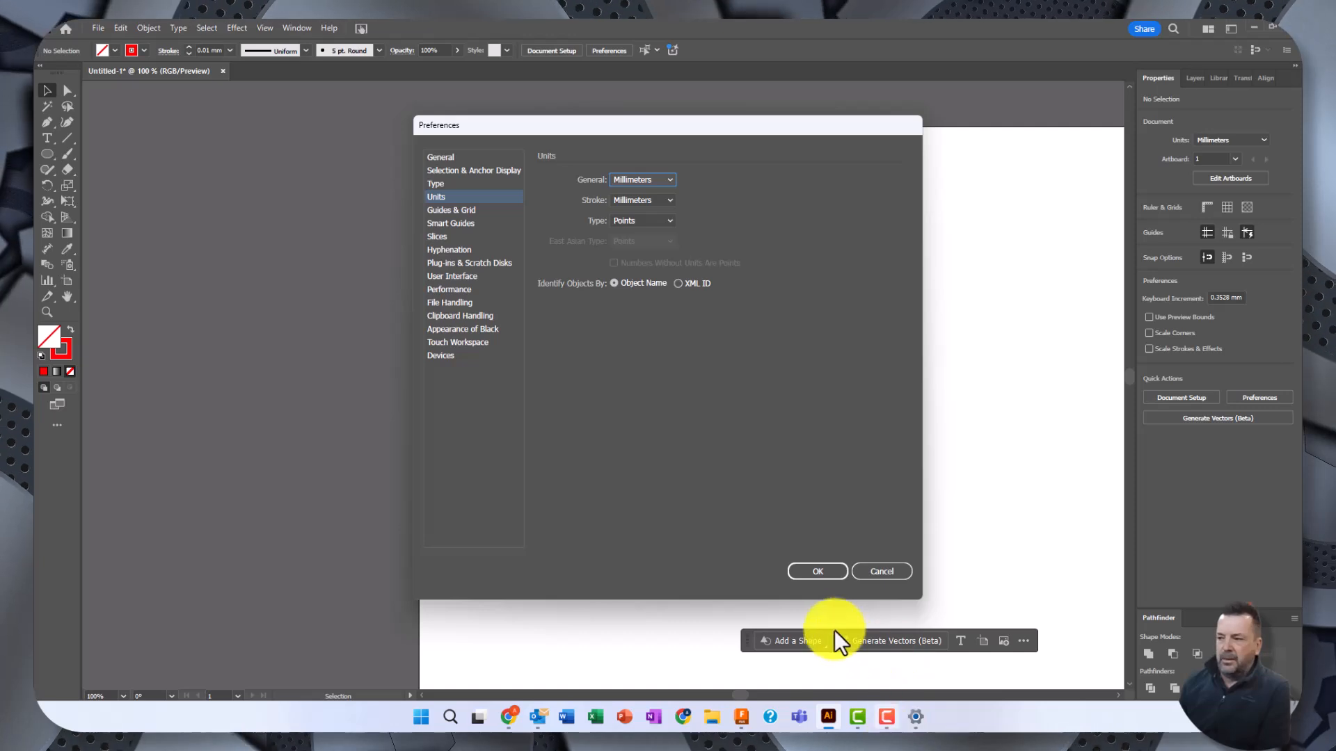
left_click(816, 571)
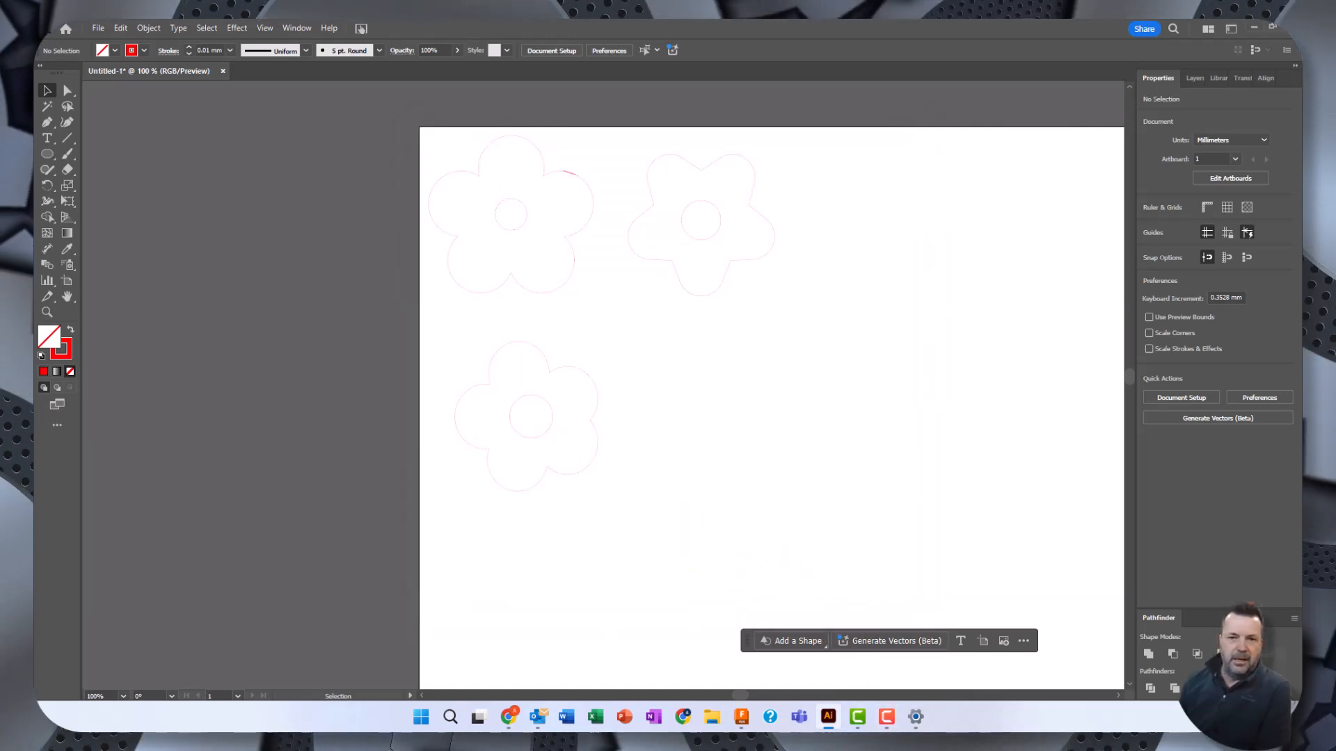